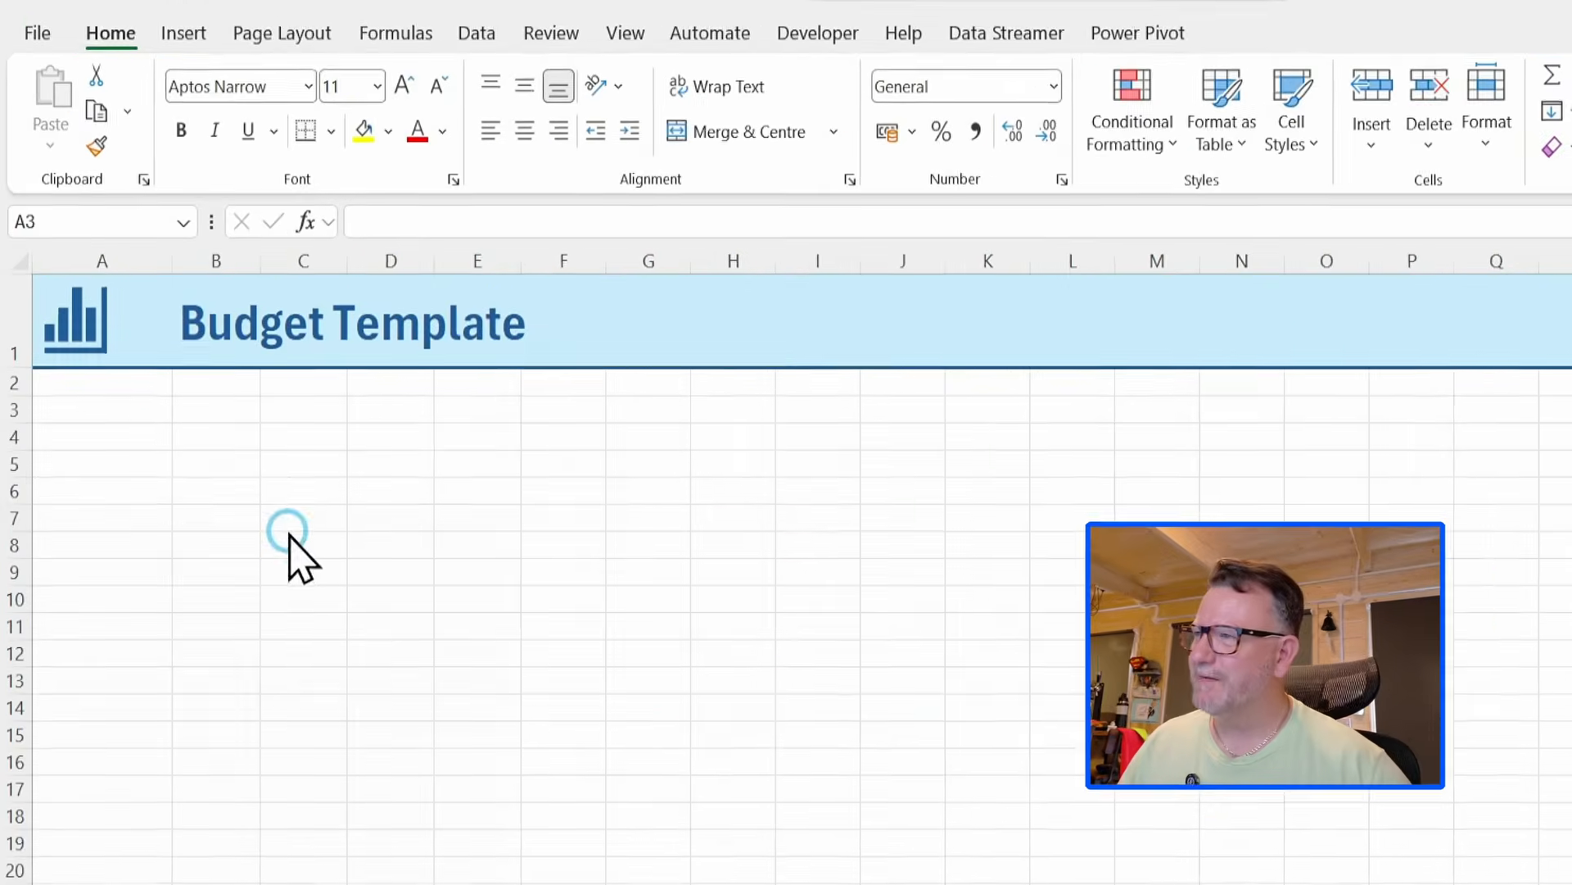
Enter the label Start Balance in cell A3.
left_click(223, 455)
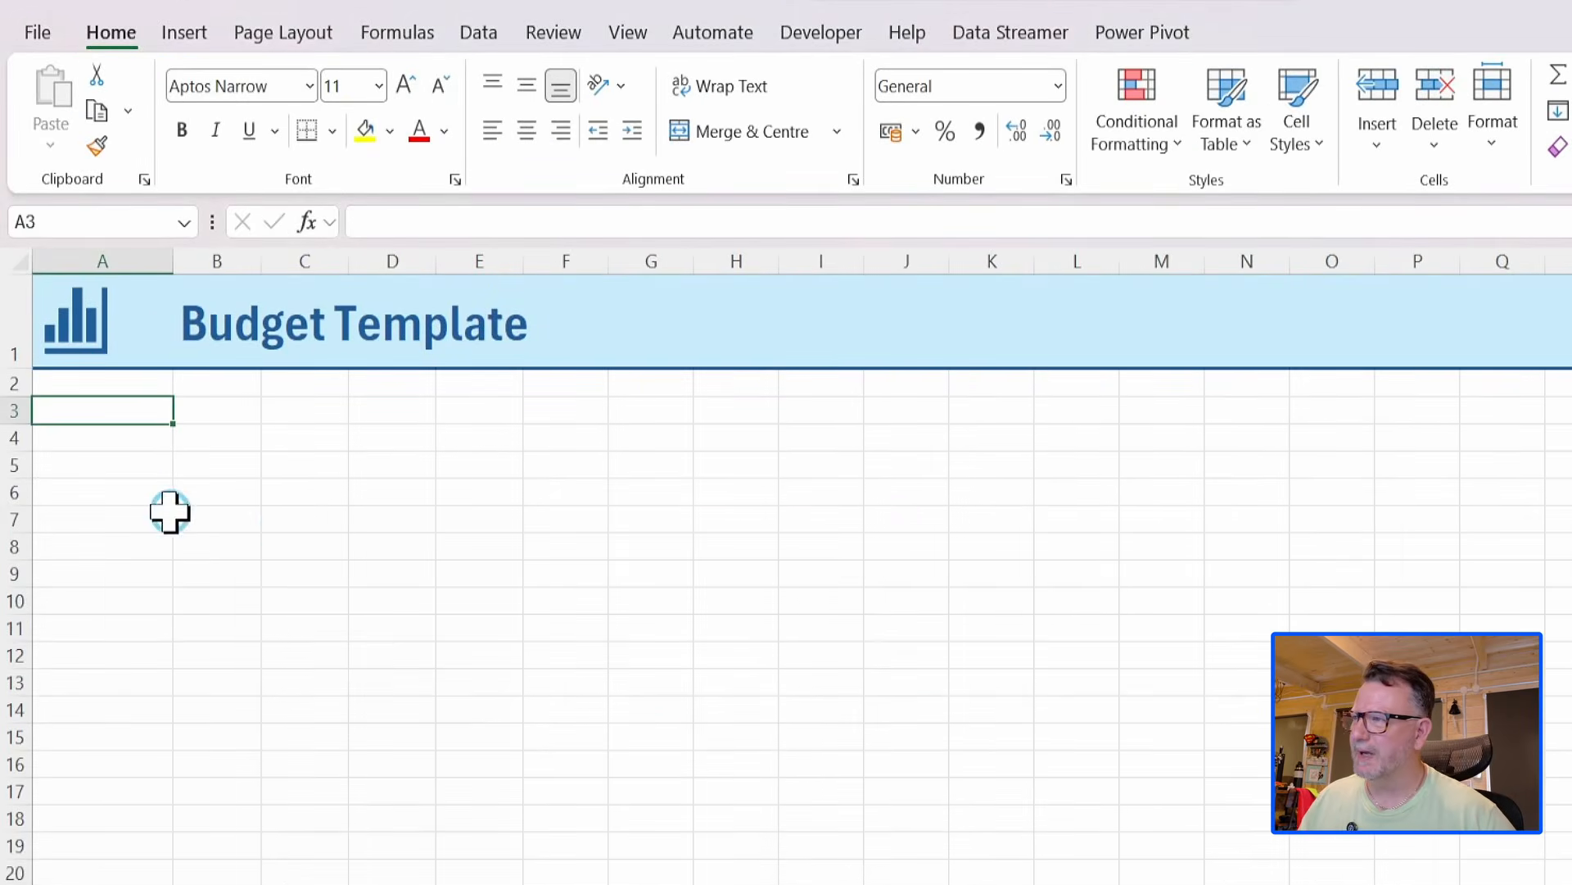
left_click(144, 496)
left_click(81, 653)
left_click(123, 413)
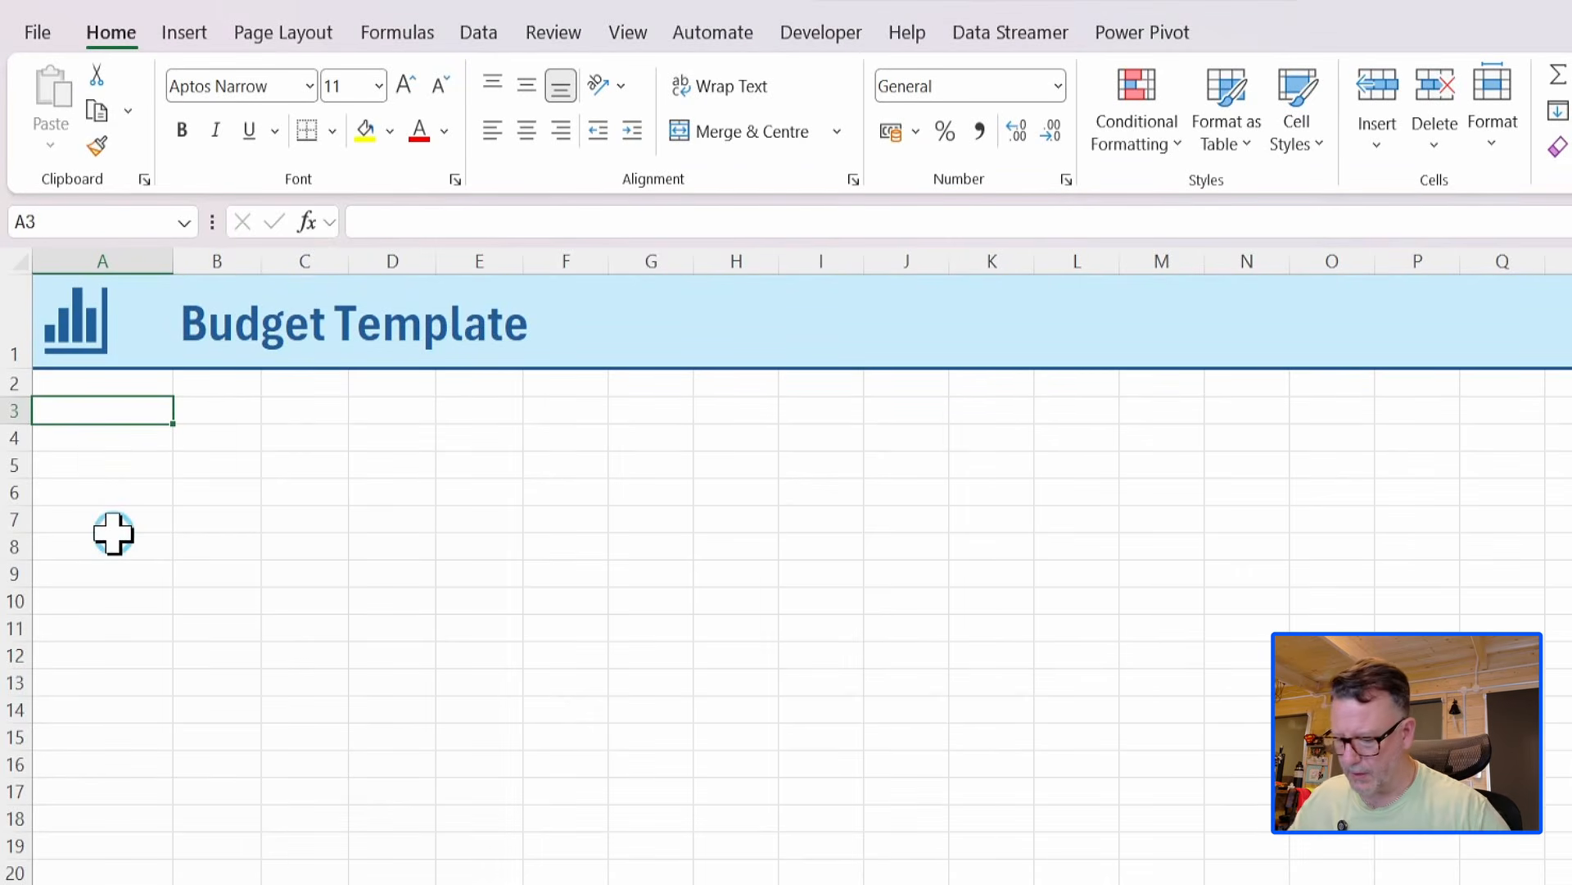
type("S")
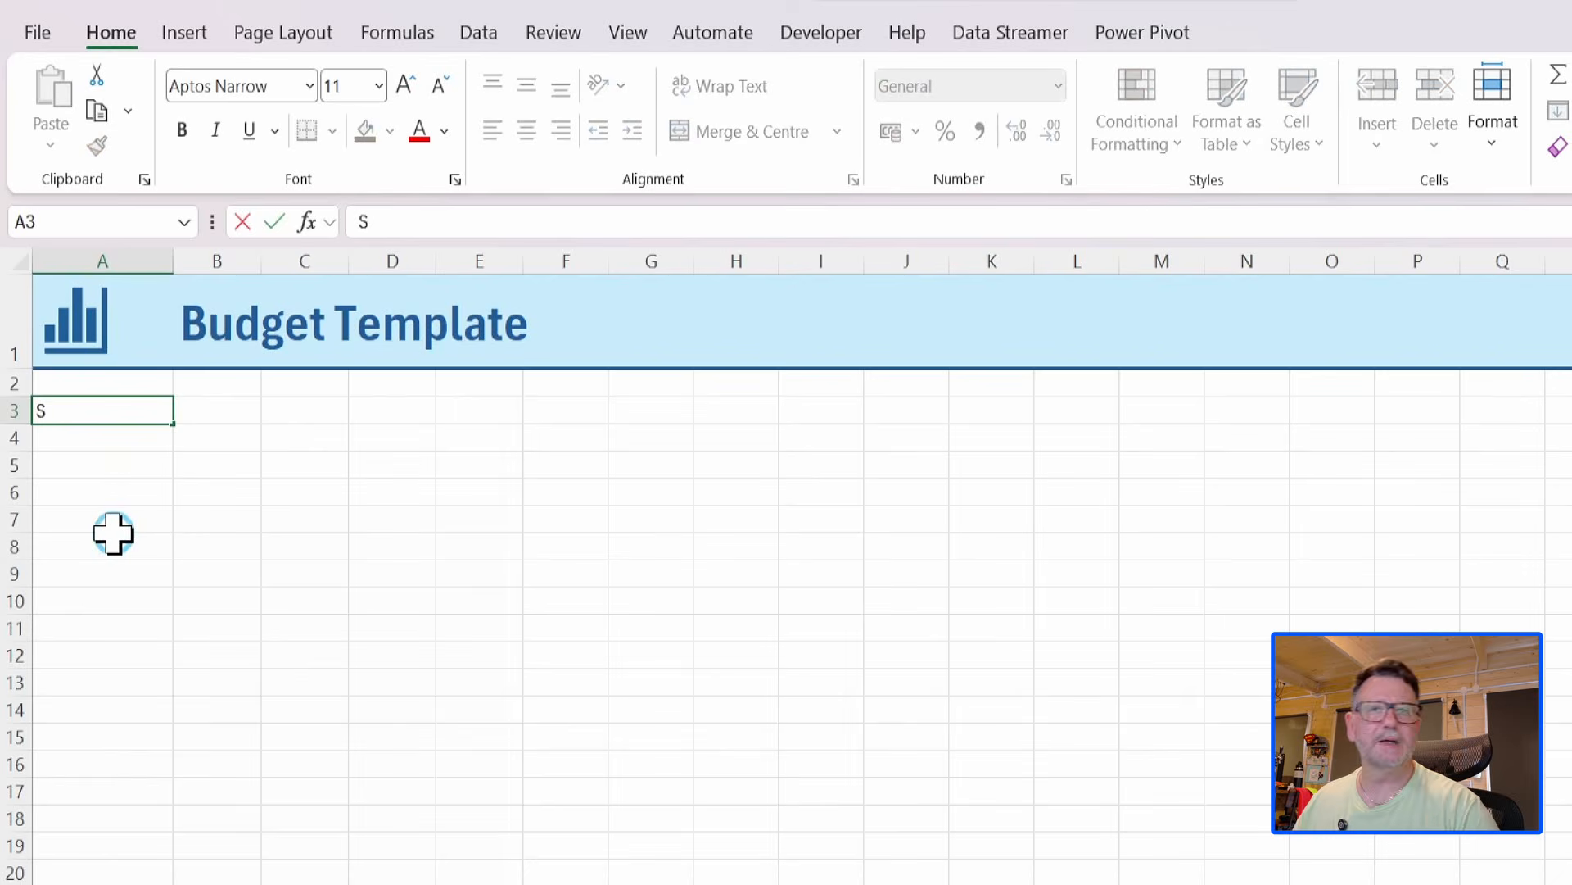
type("tart")
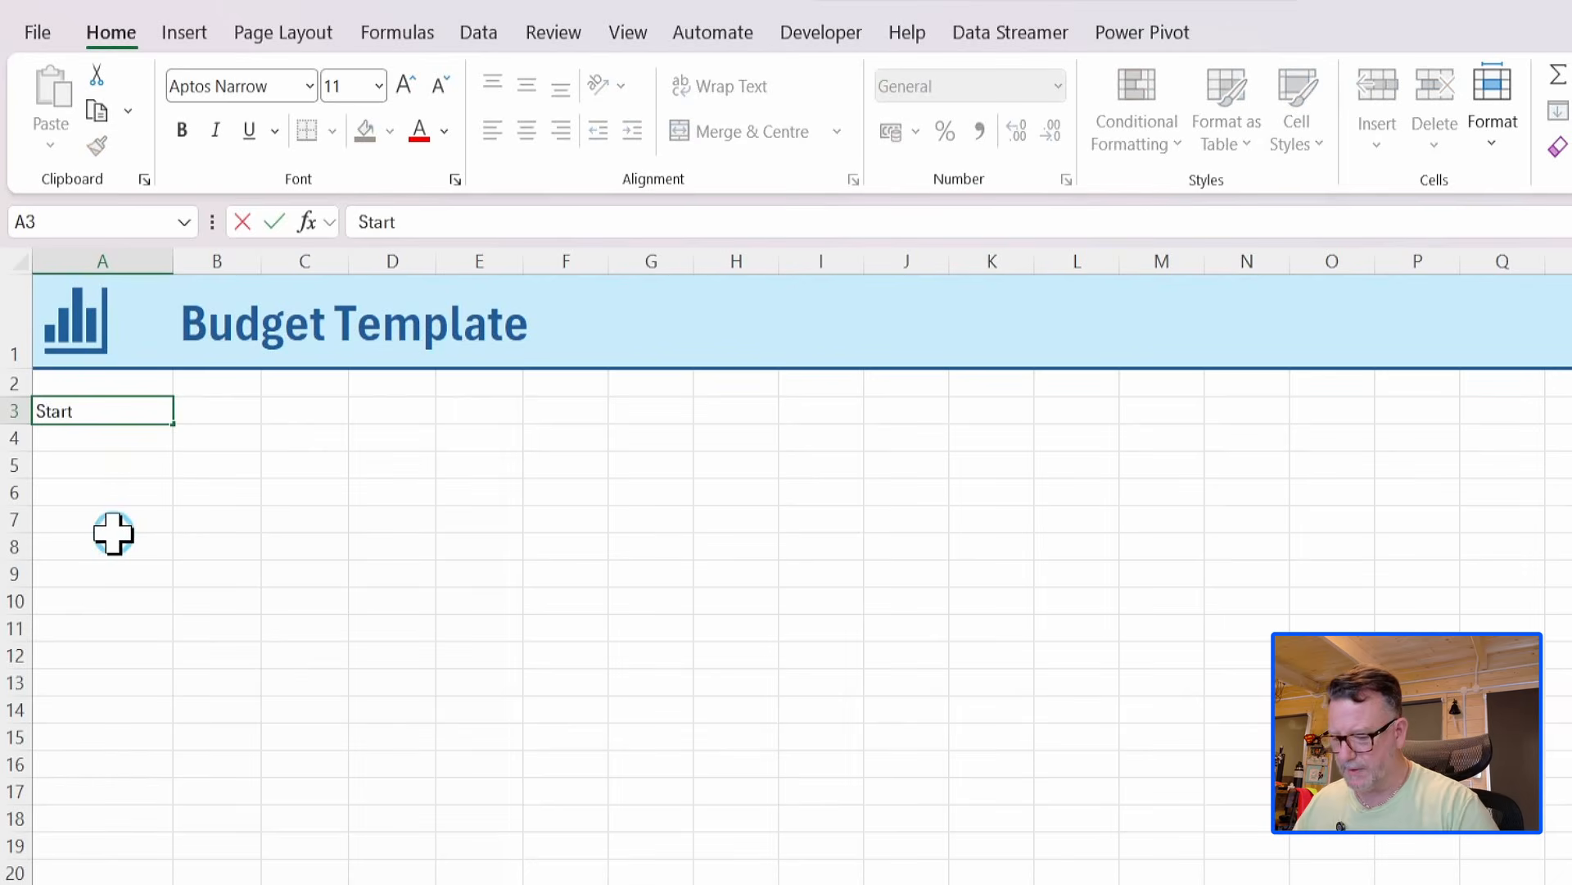
type(" B")
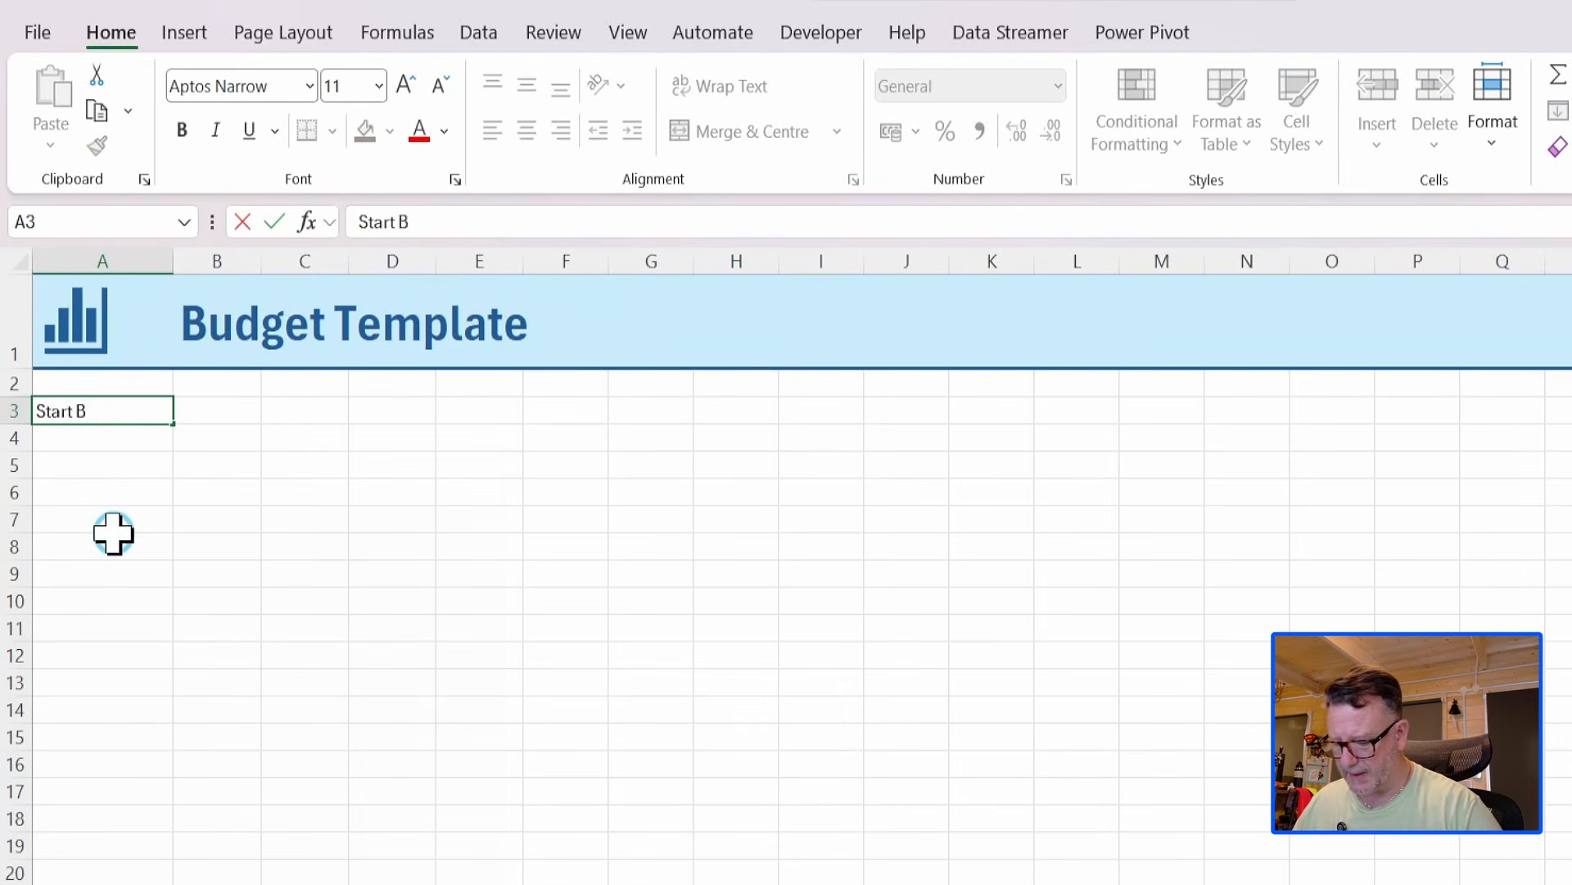
type("alance")
key("Return")
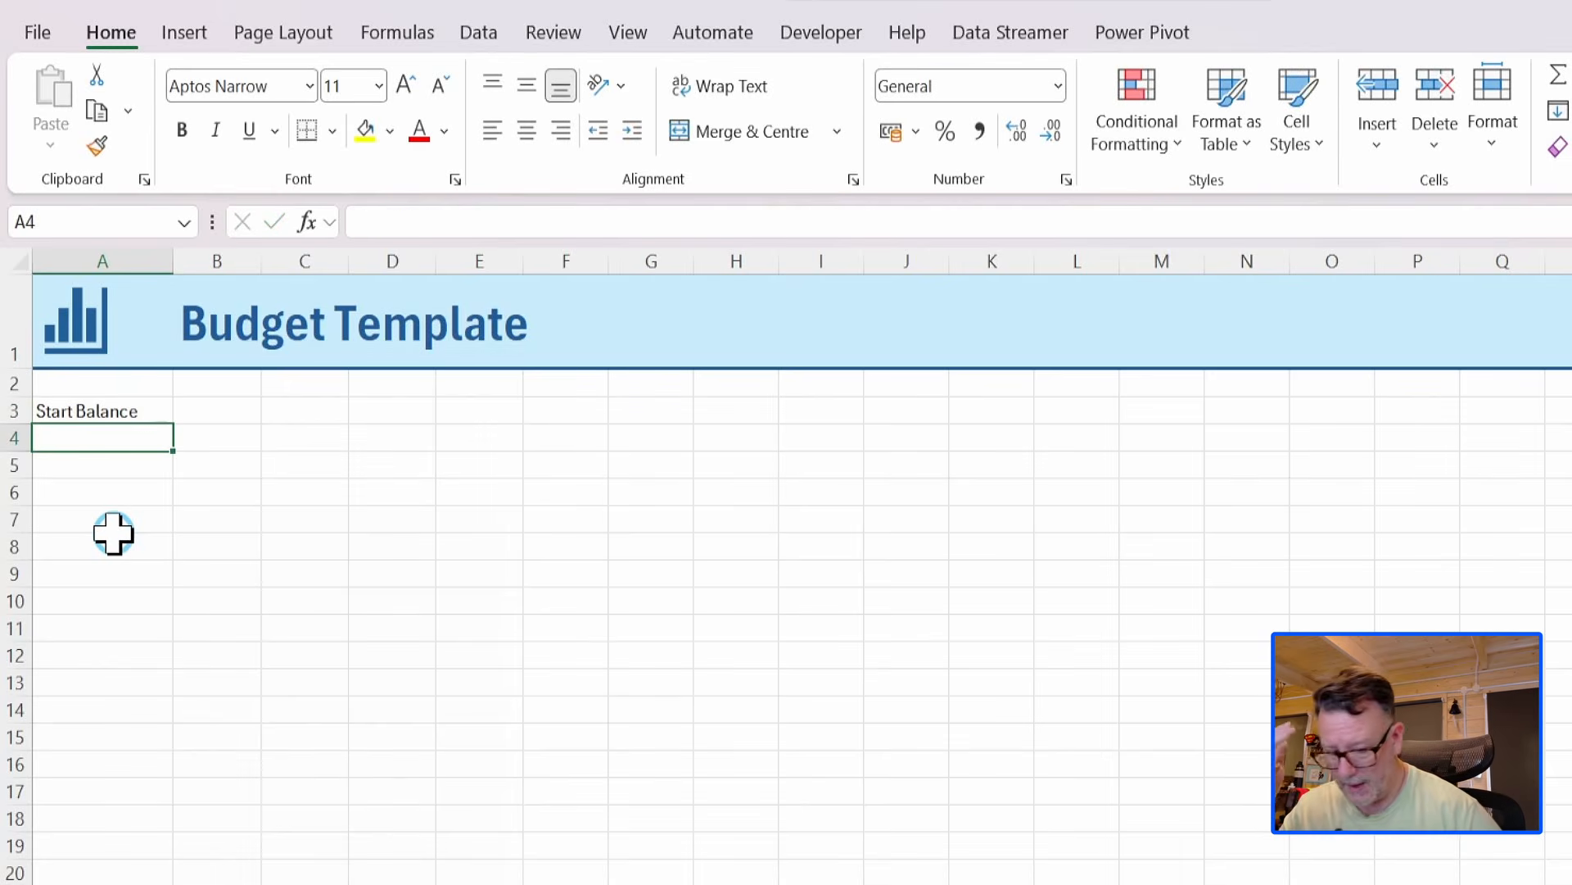
Enter the row labels Money In in cell A6 and Money Out in cell A7.
key("Return")
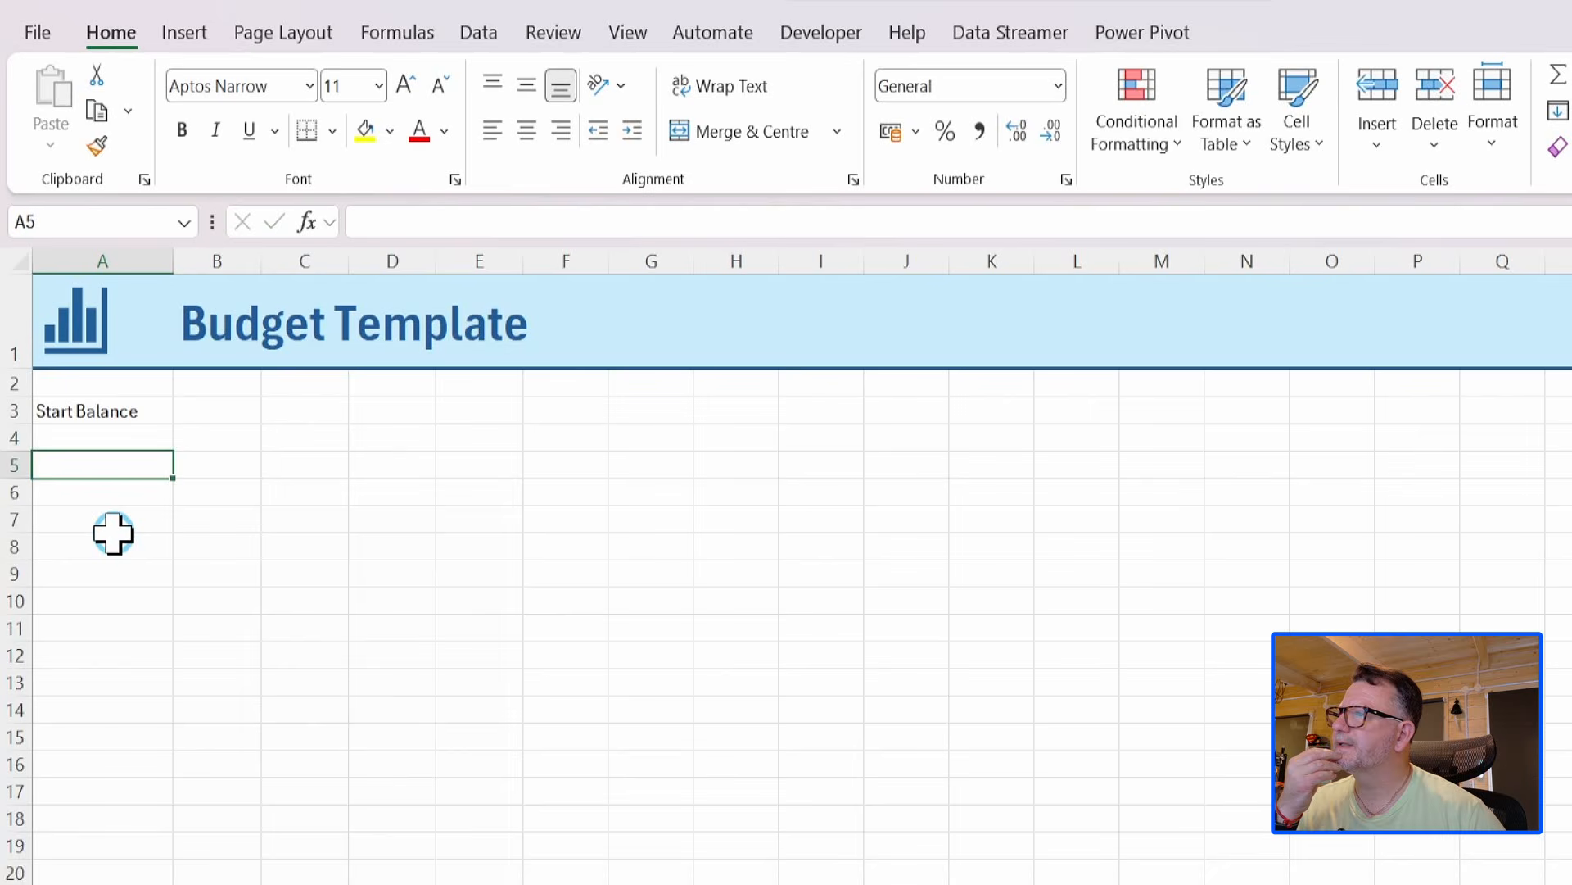
key("Return")
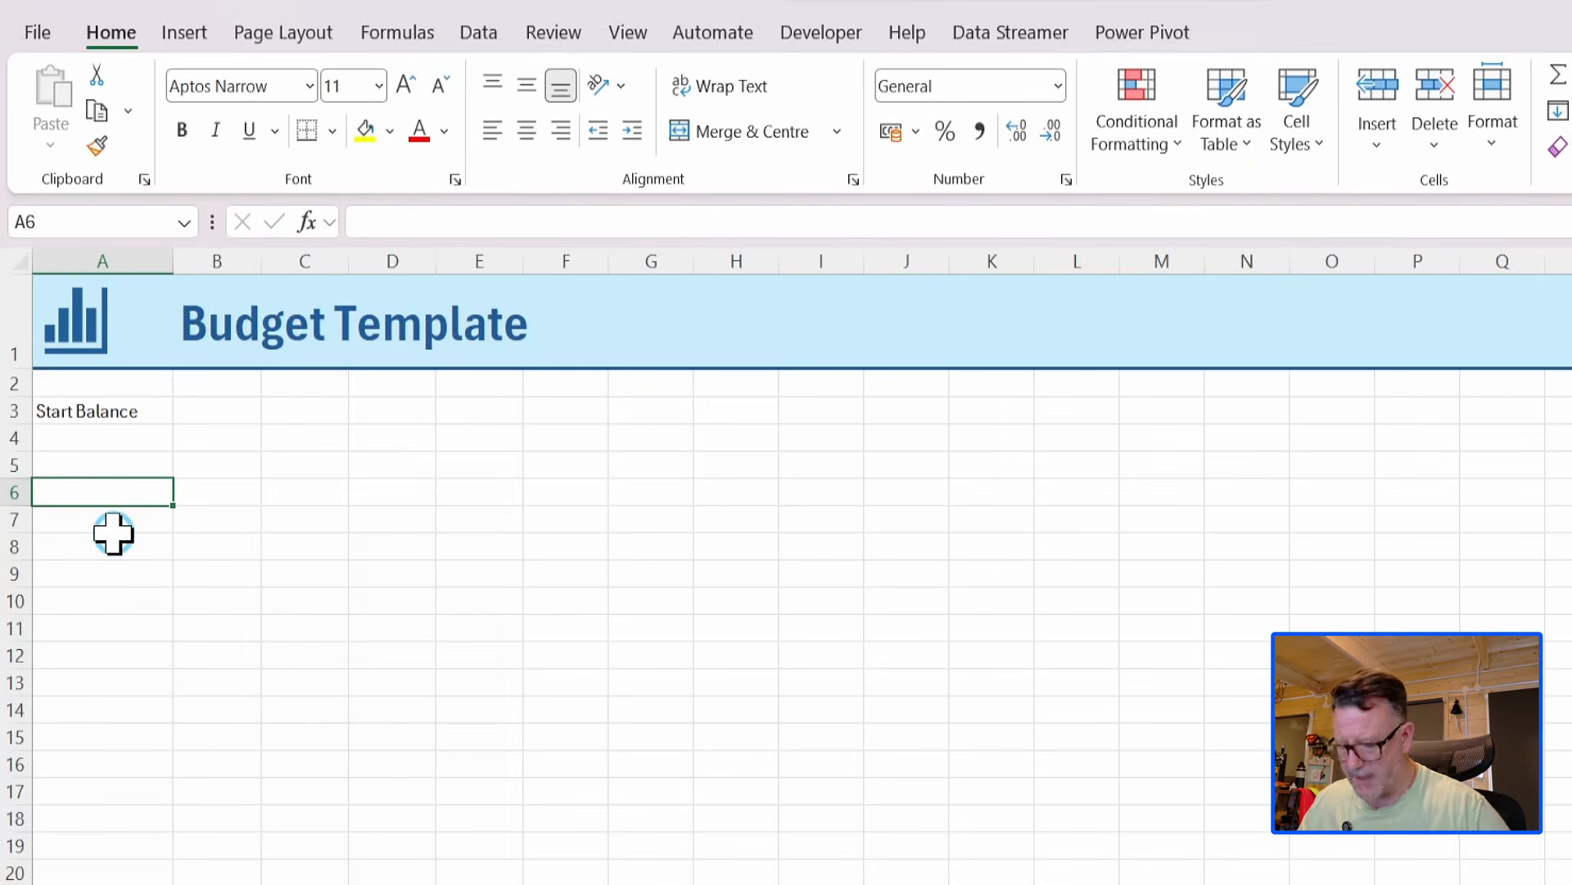
type("Mone")
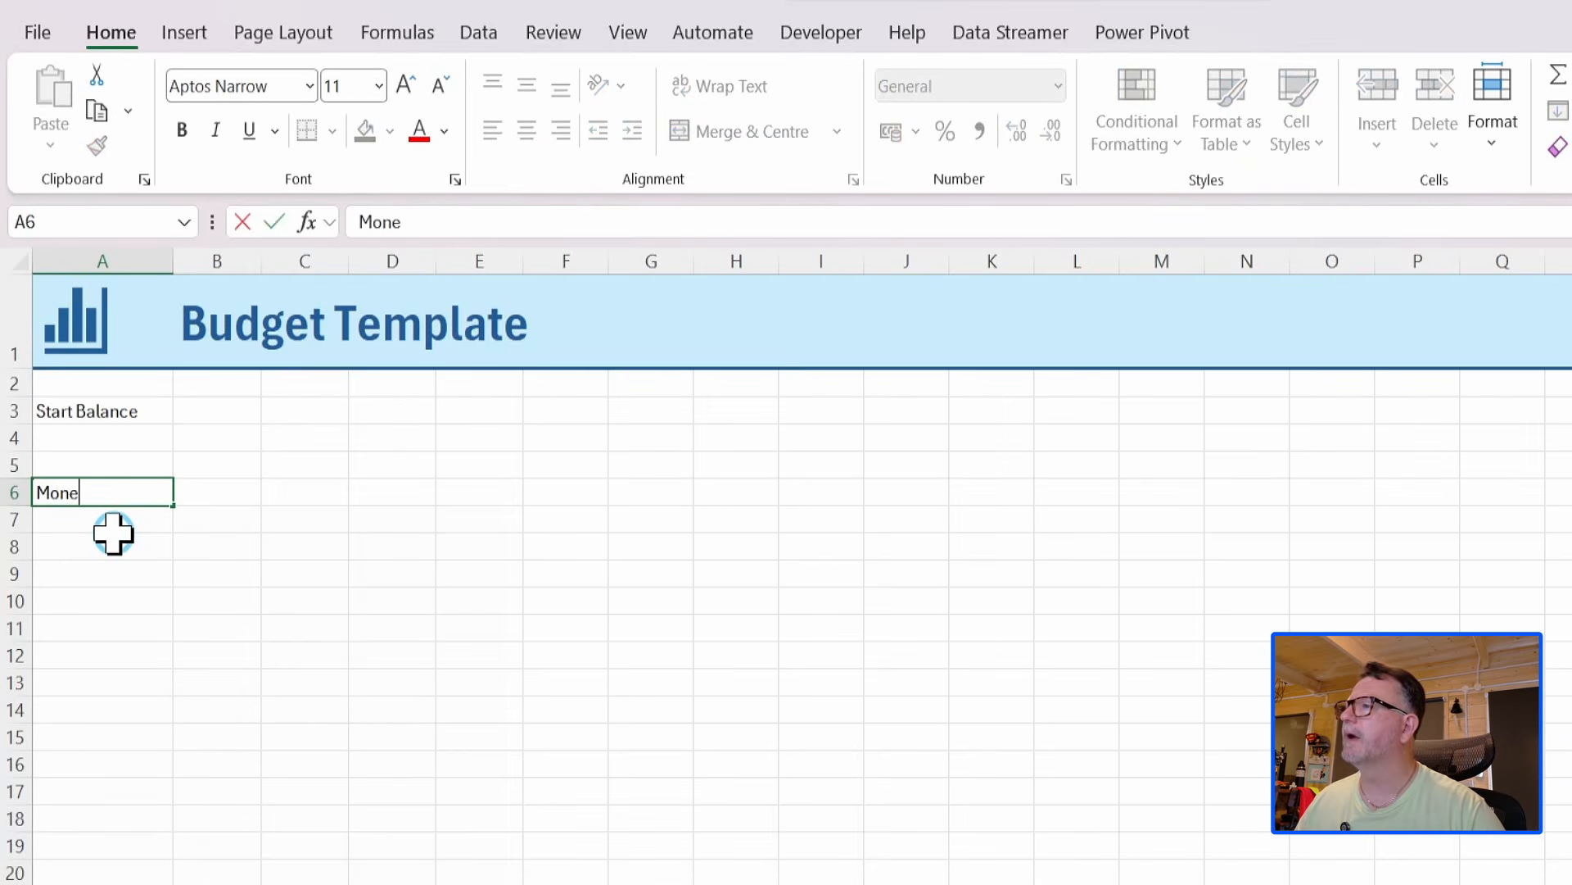
type("y In")
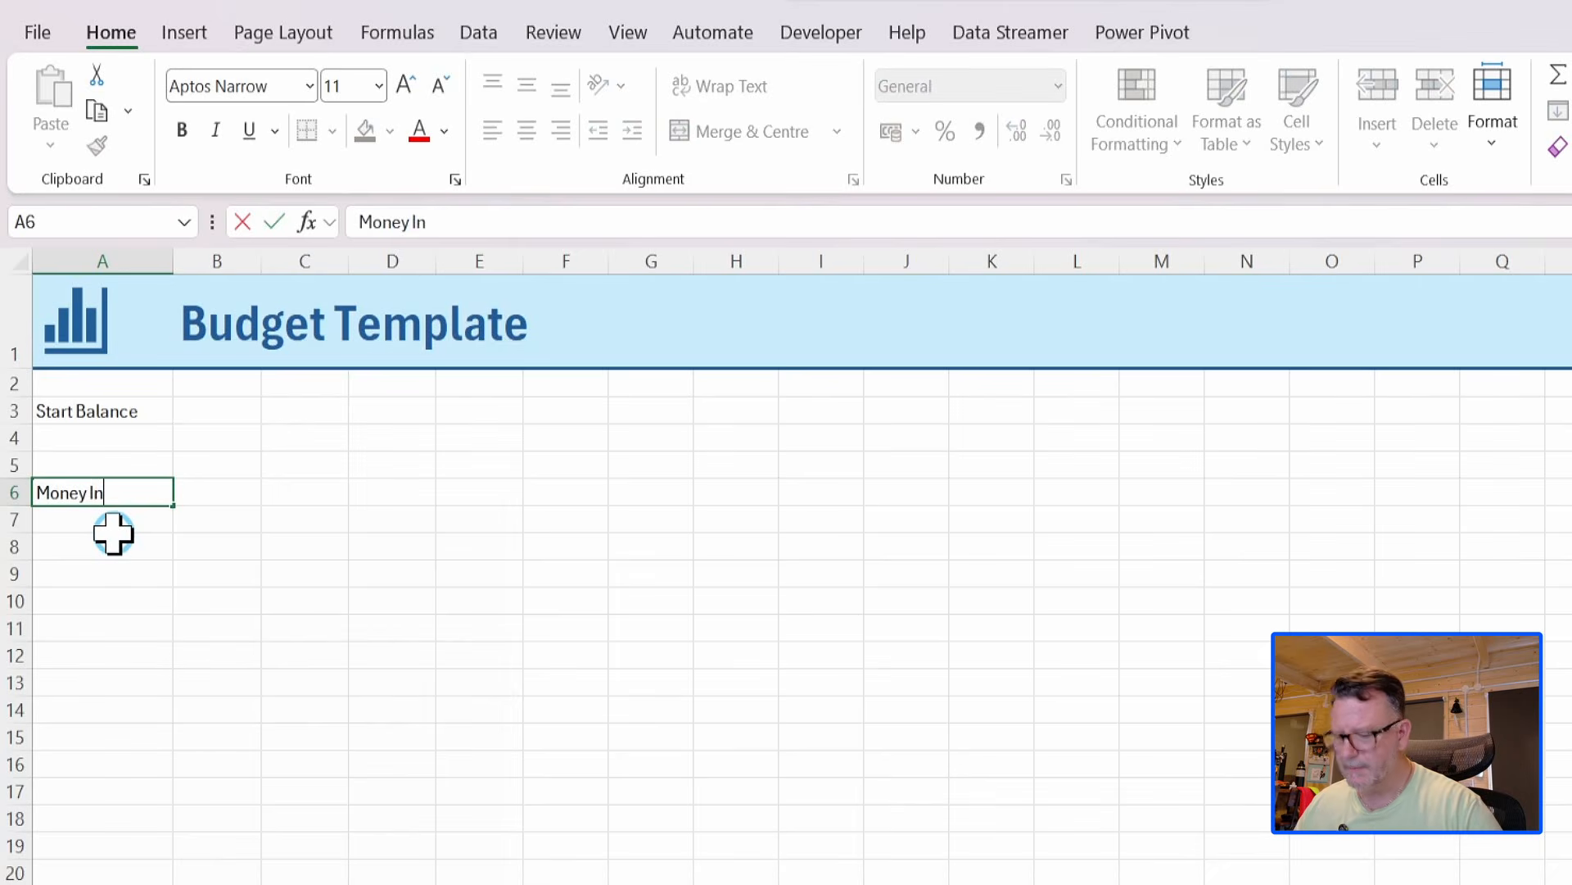
key("Return")
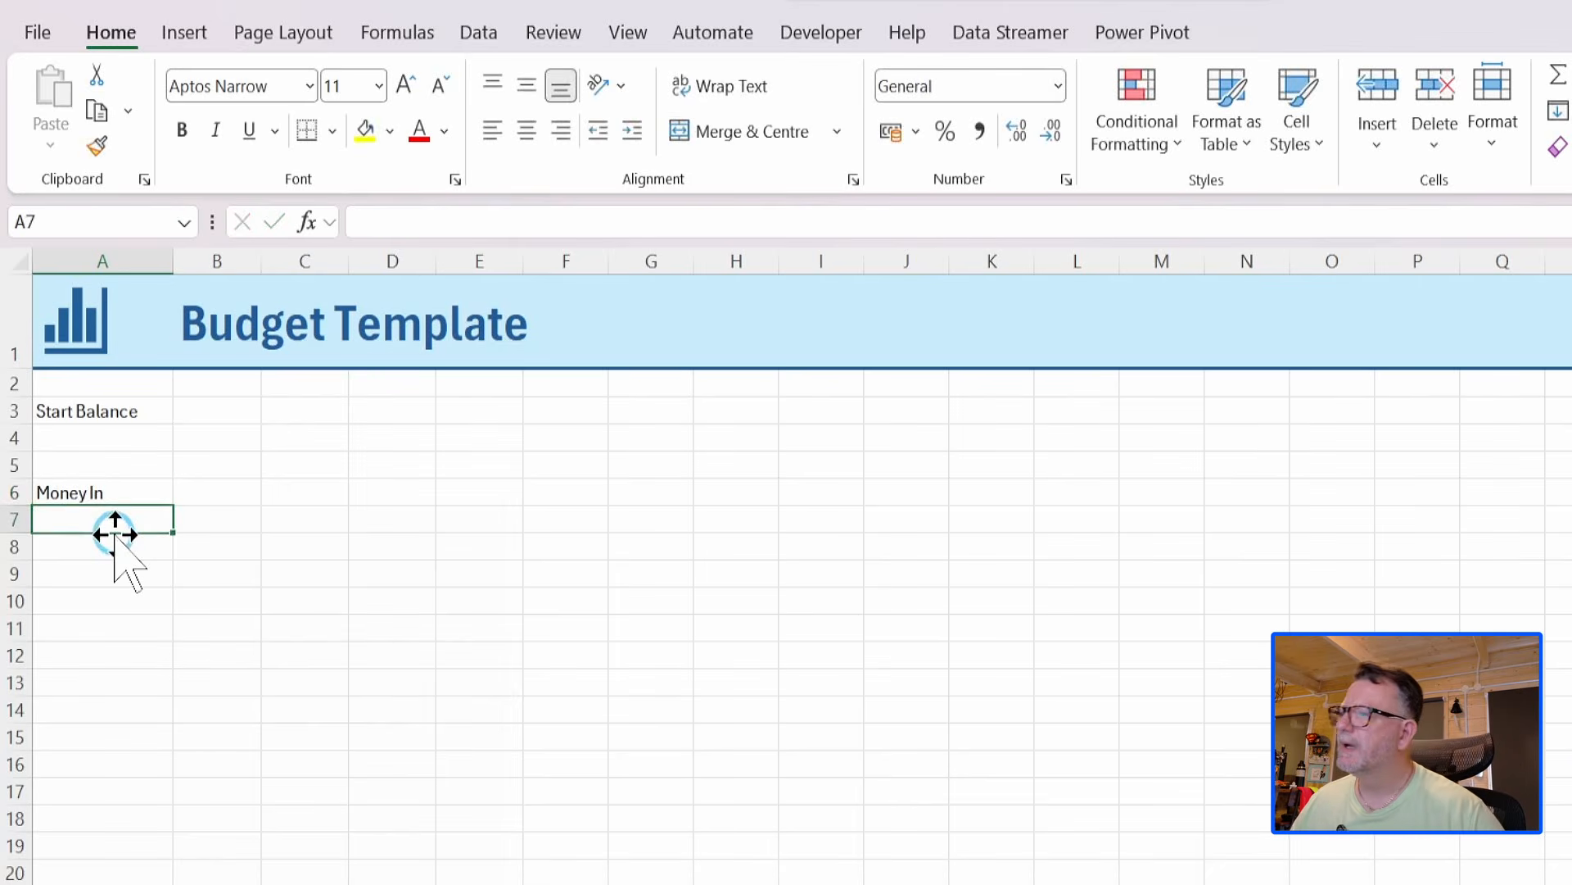
type("Money ")
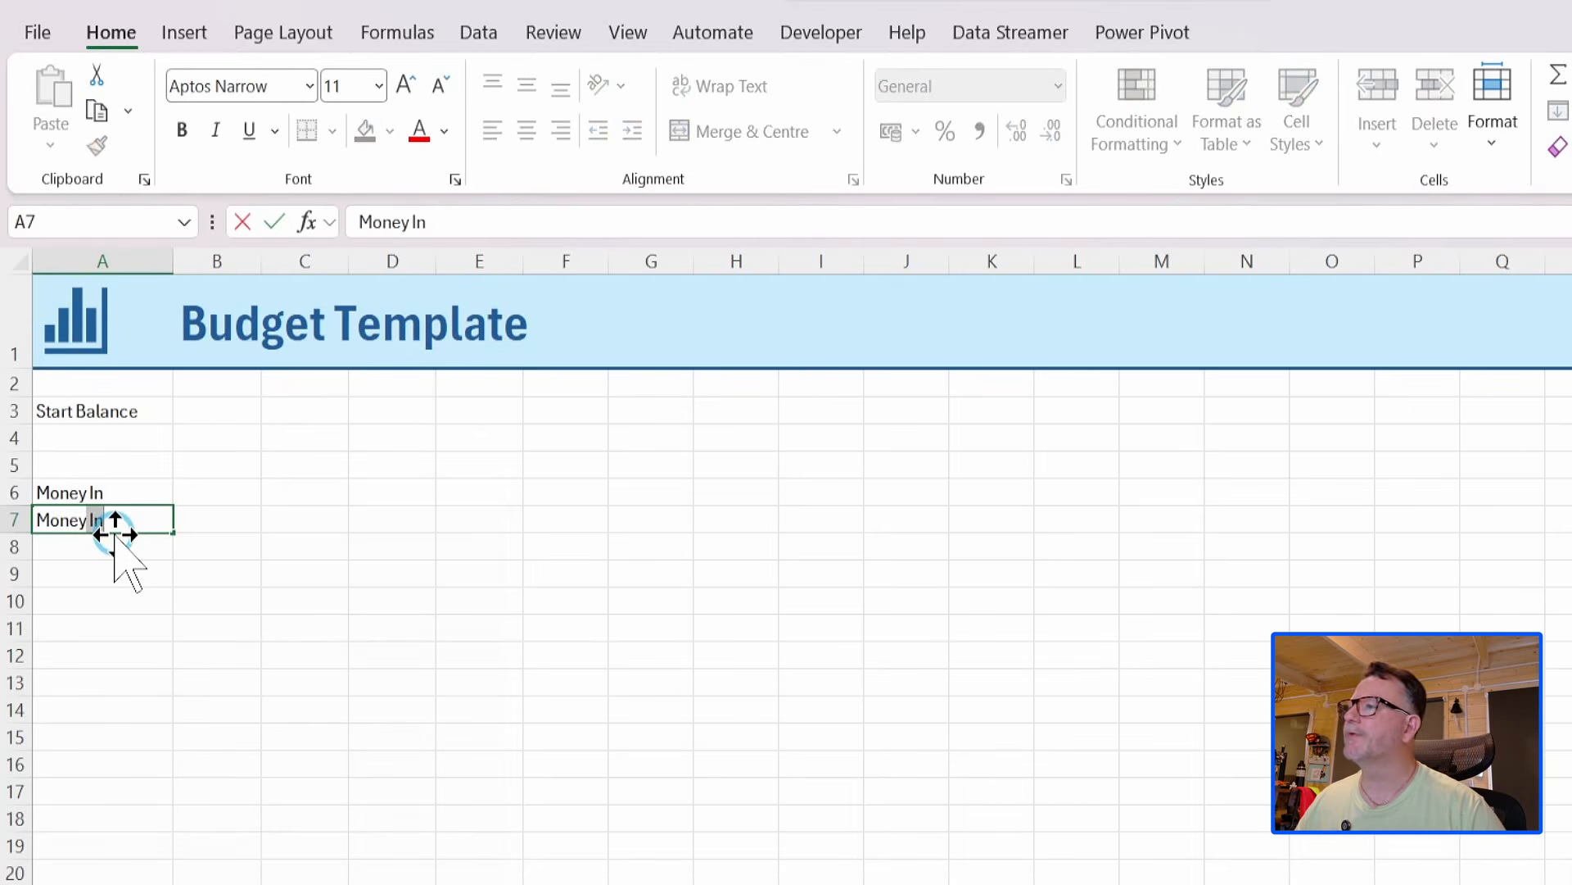
type("Out")
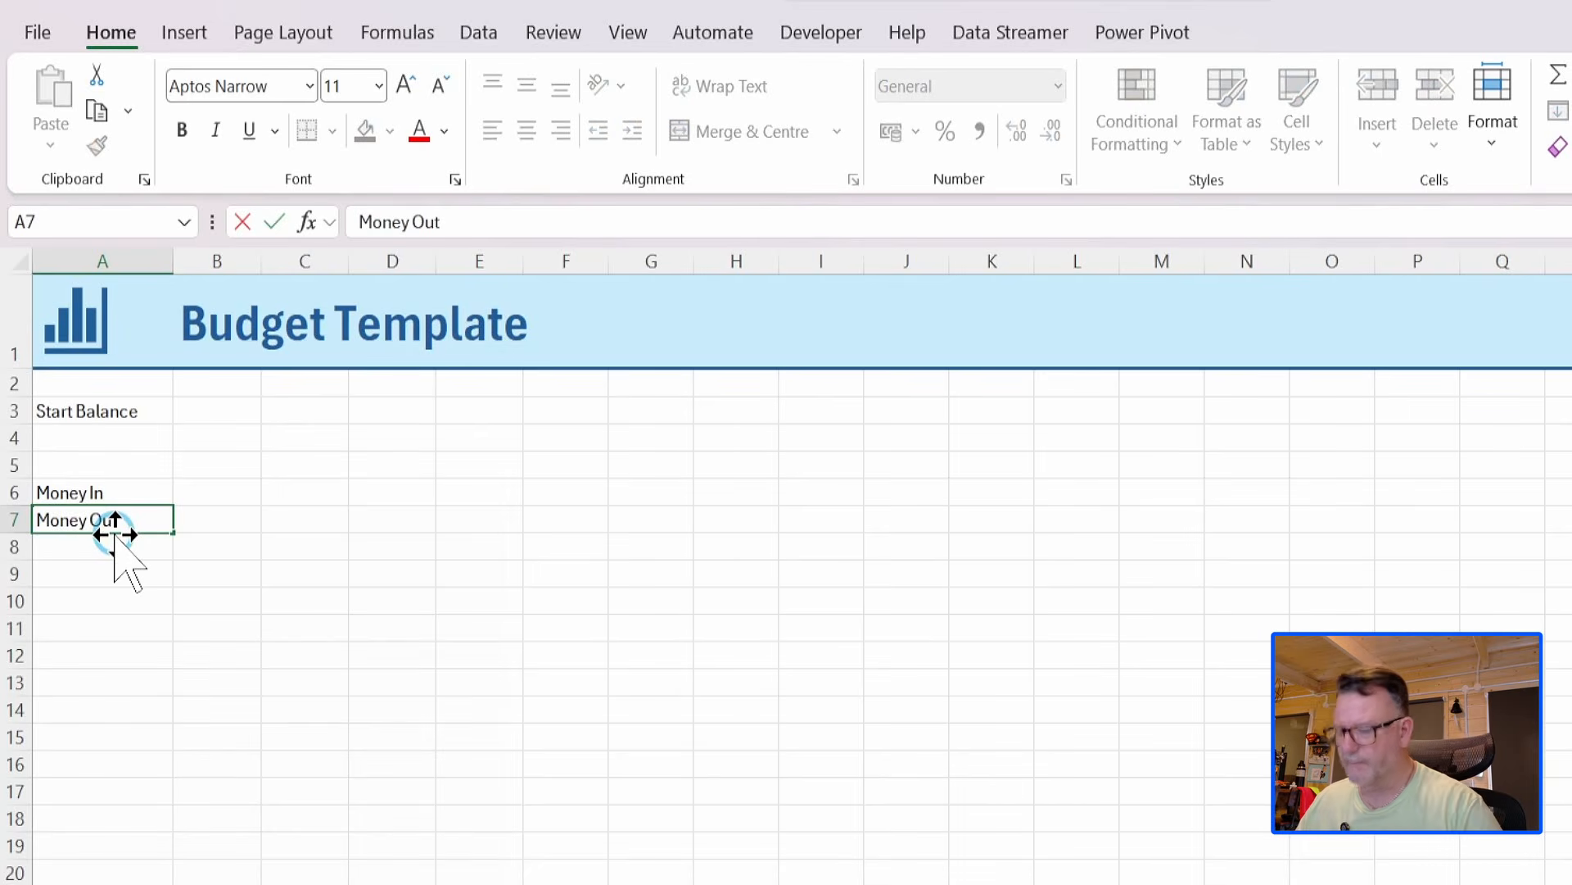
key("Return")
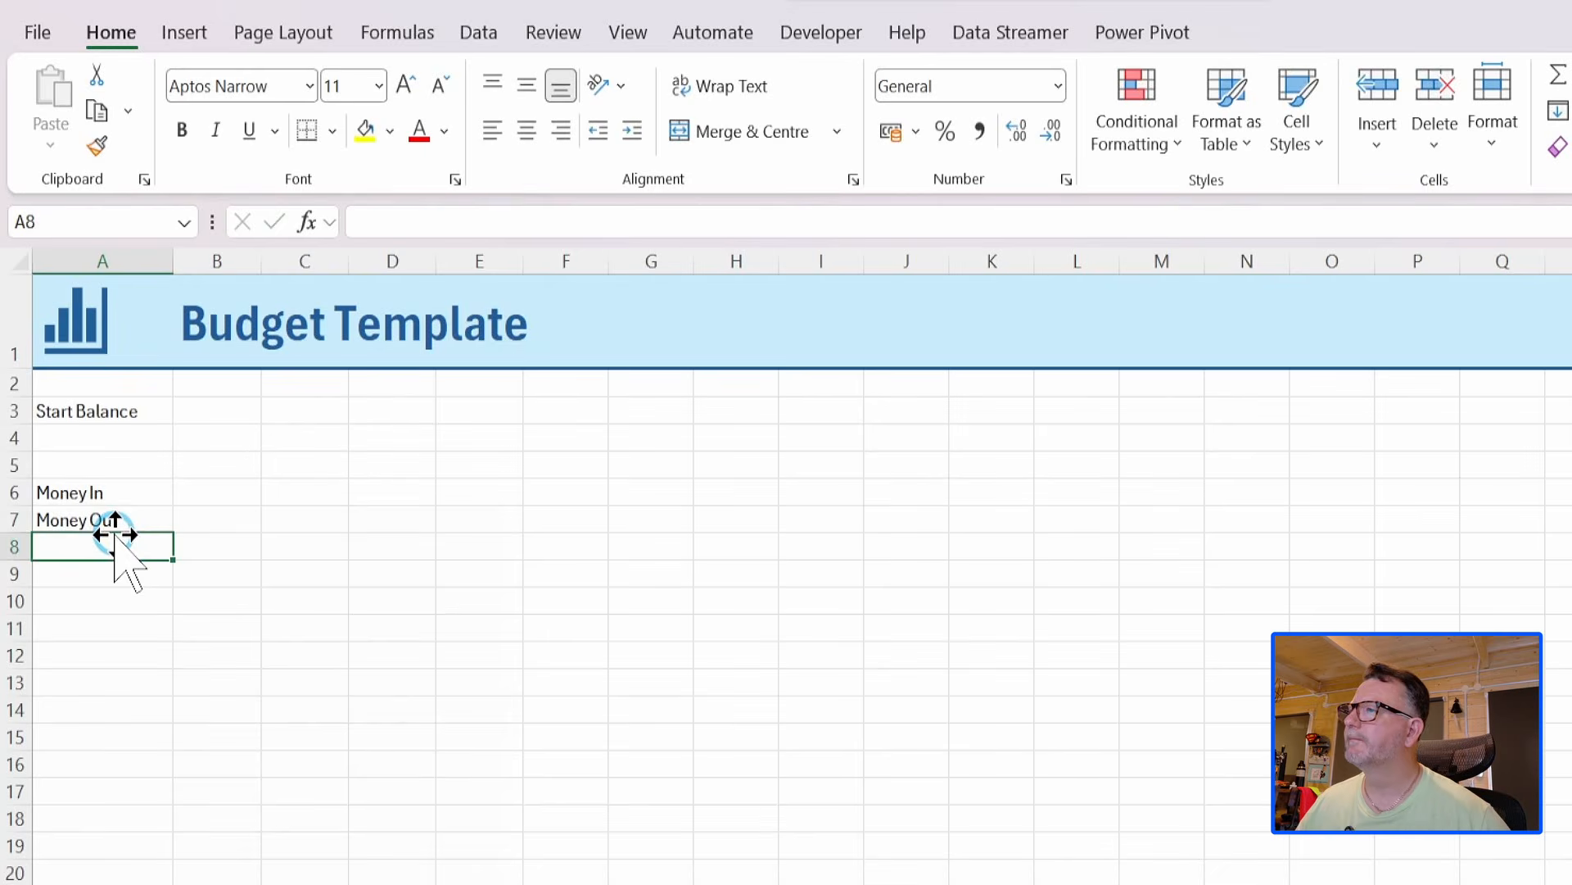
Enter Jan-26 in cell B5 and fill the monthly headings across row 5 to Dec-26 in column M.
left_click(196, 465)
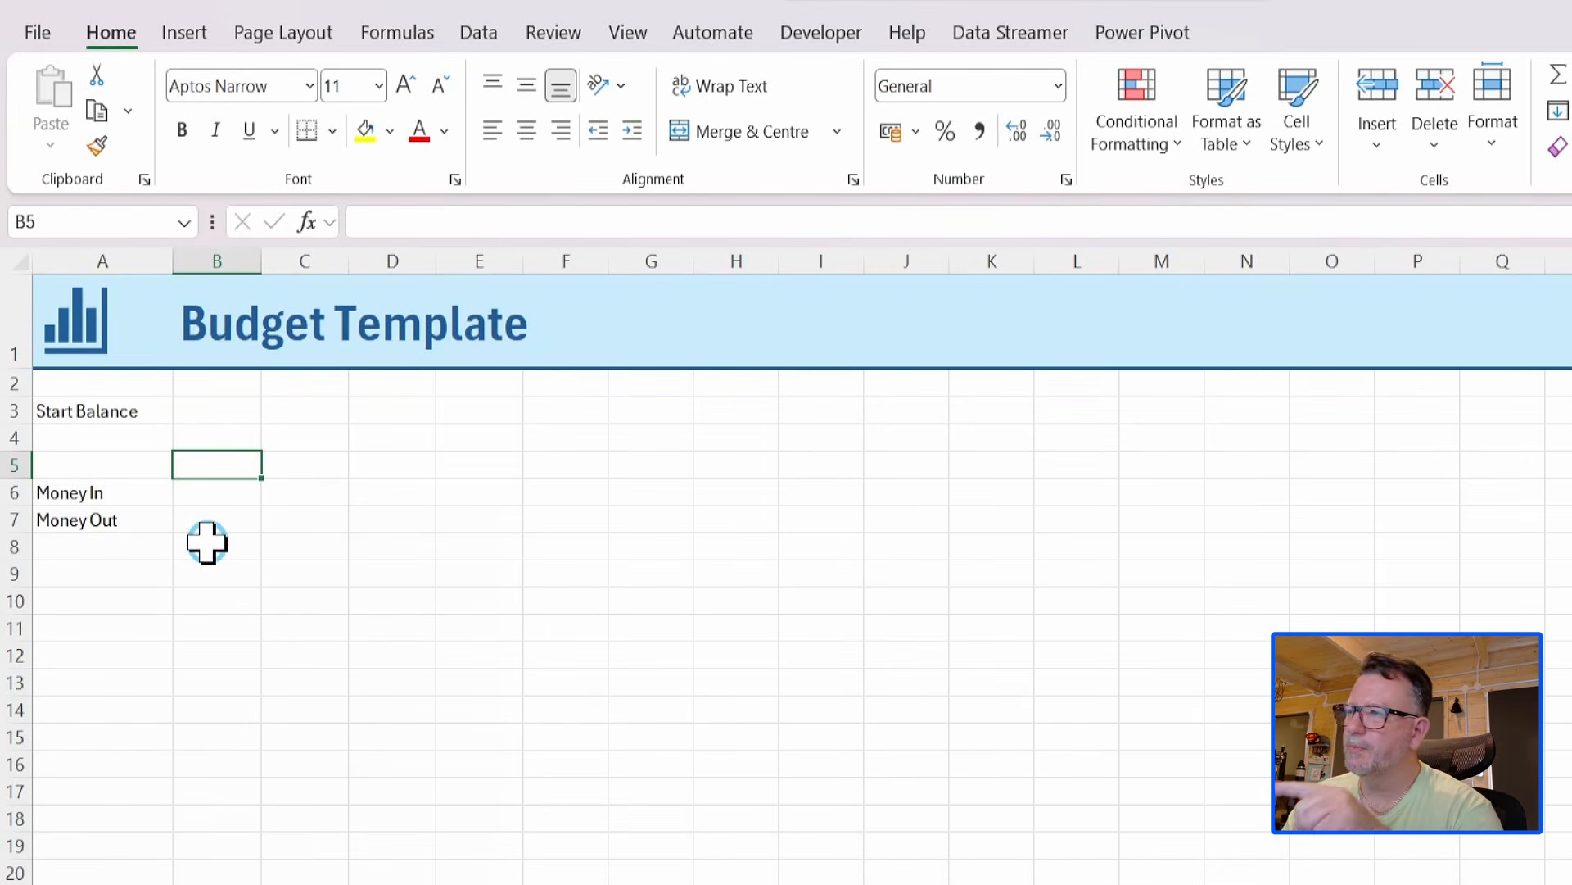
type("j")
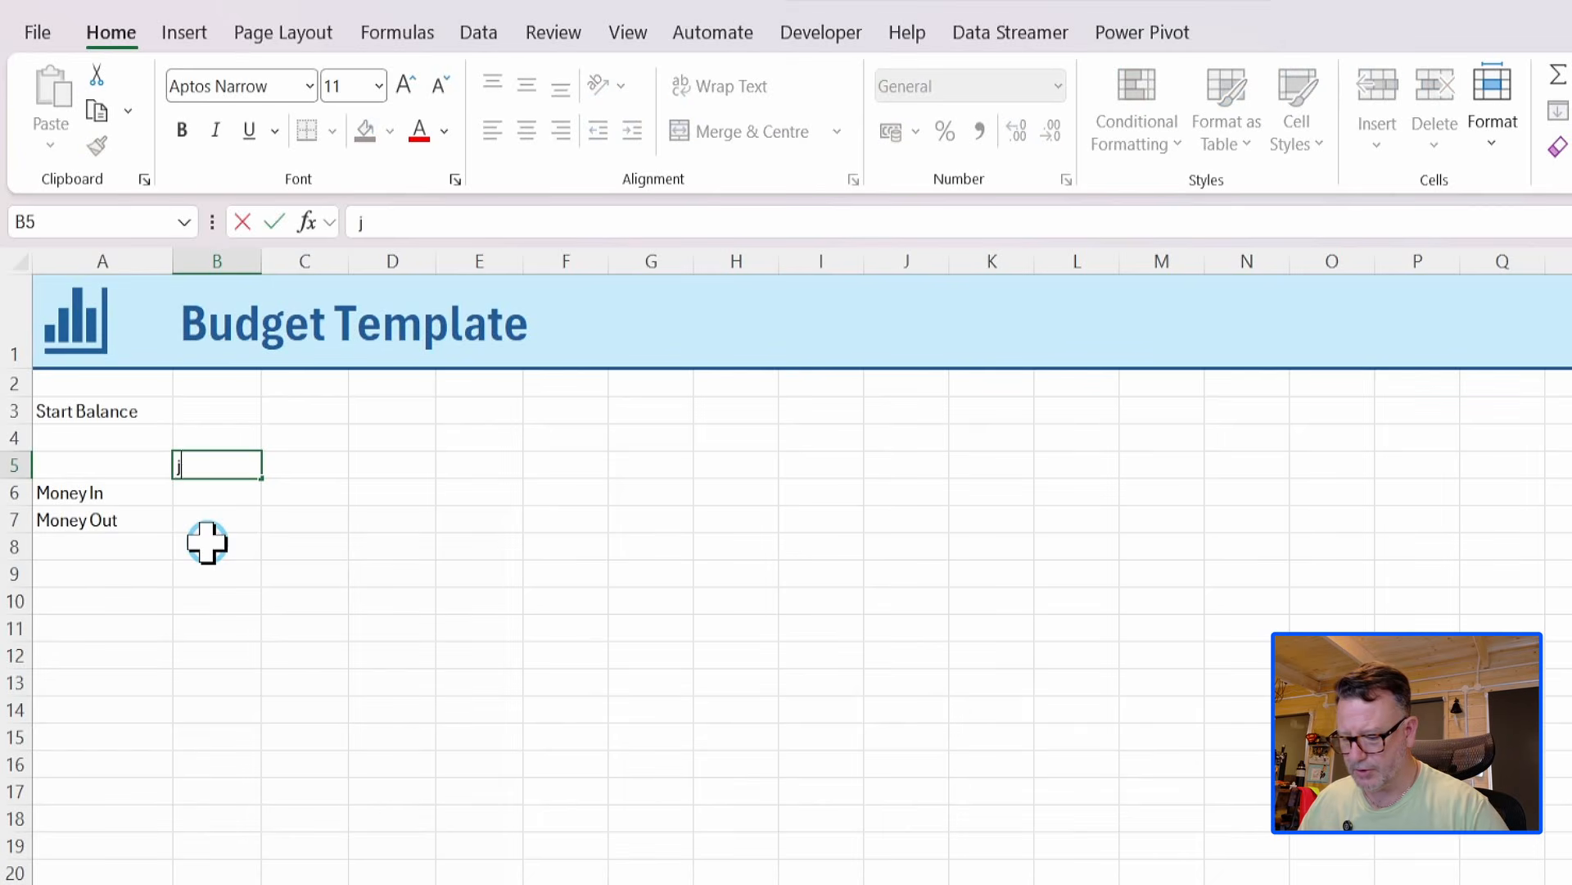
type("an-26")
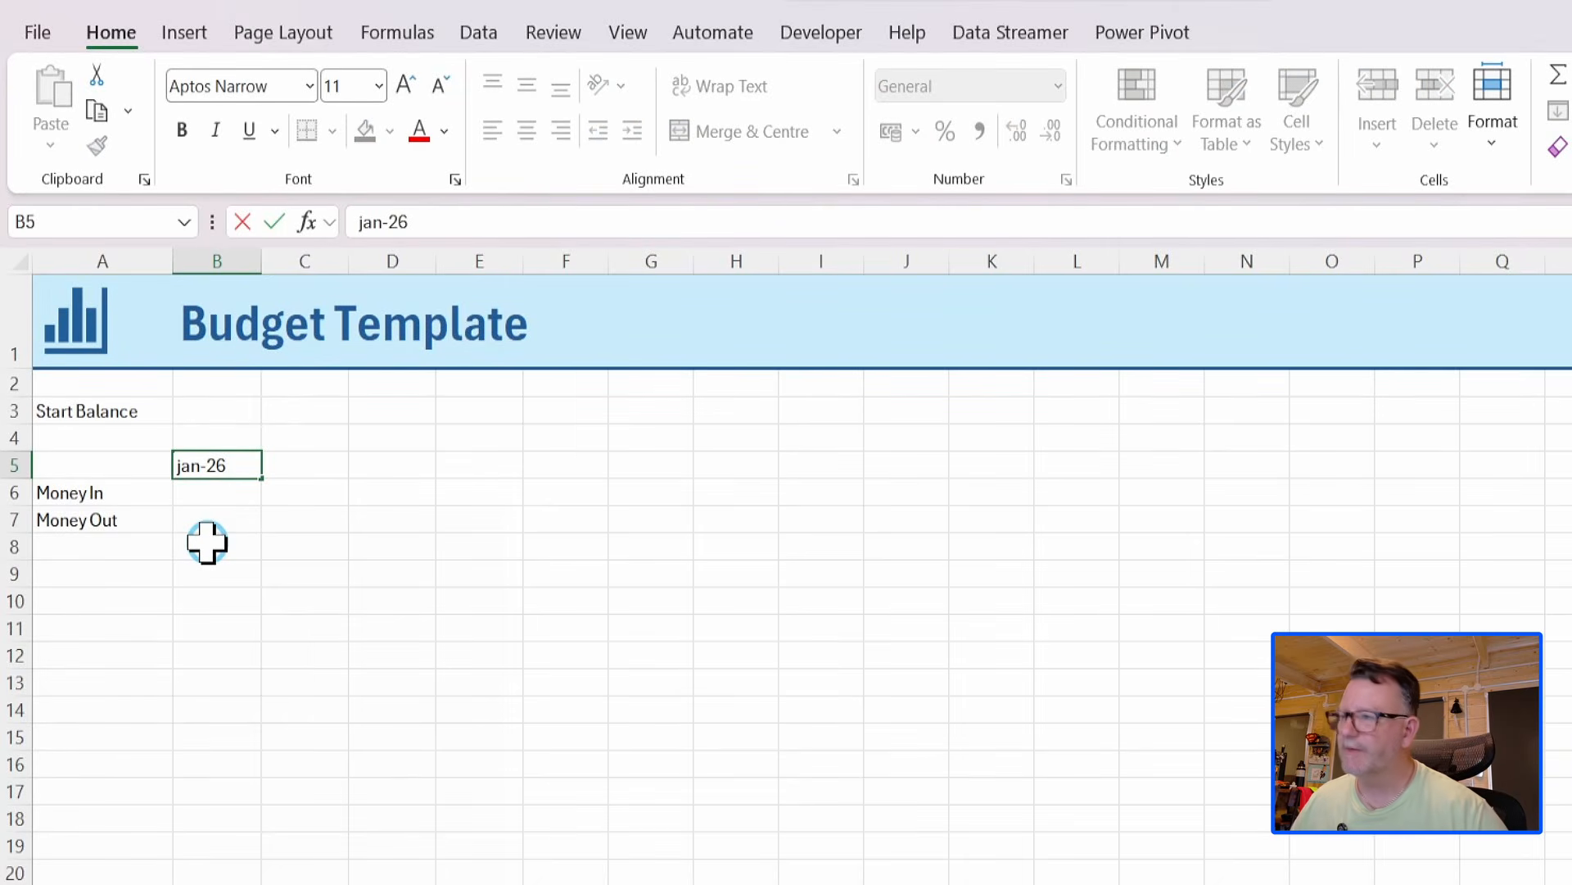
key("Return")
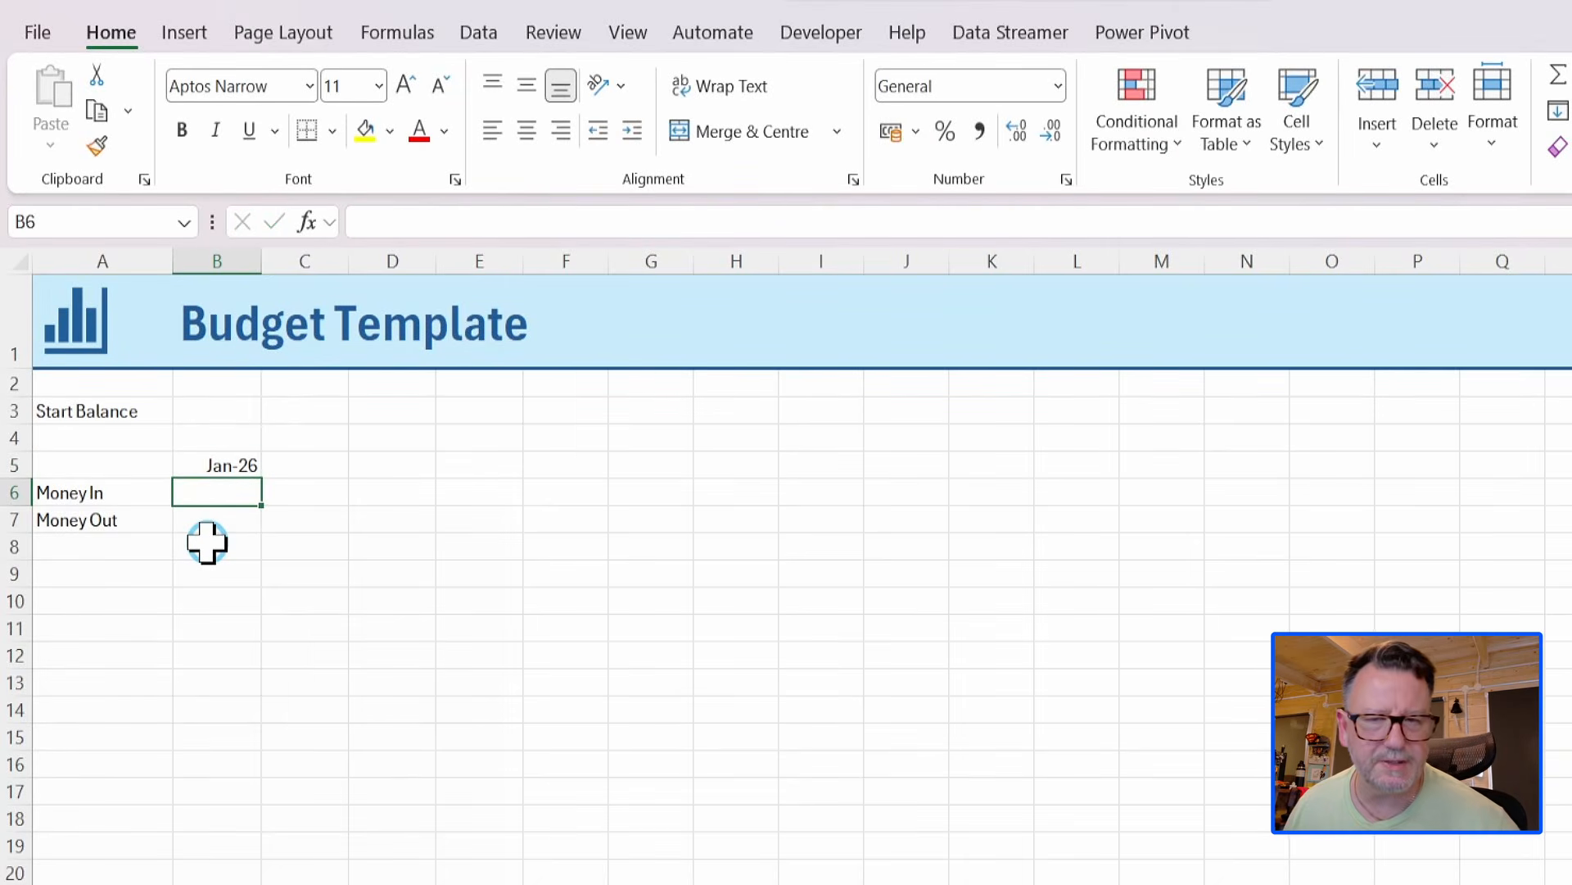
left_click(214, 465)
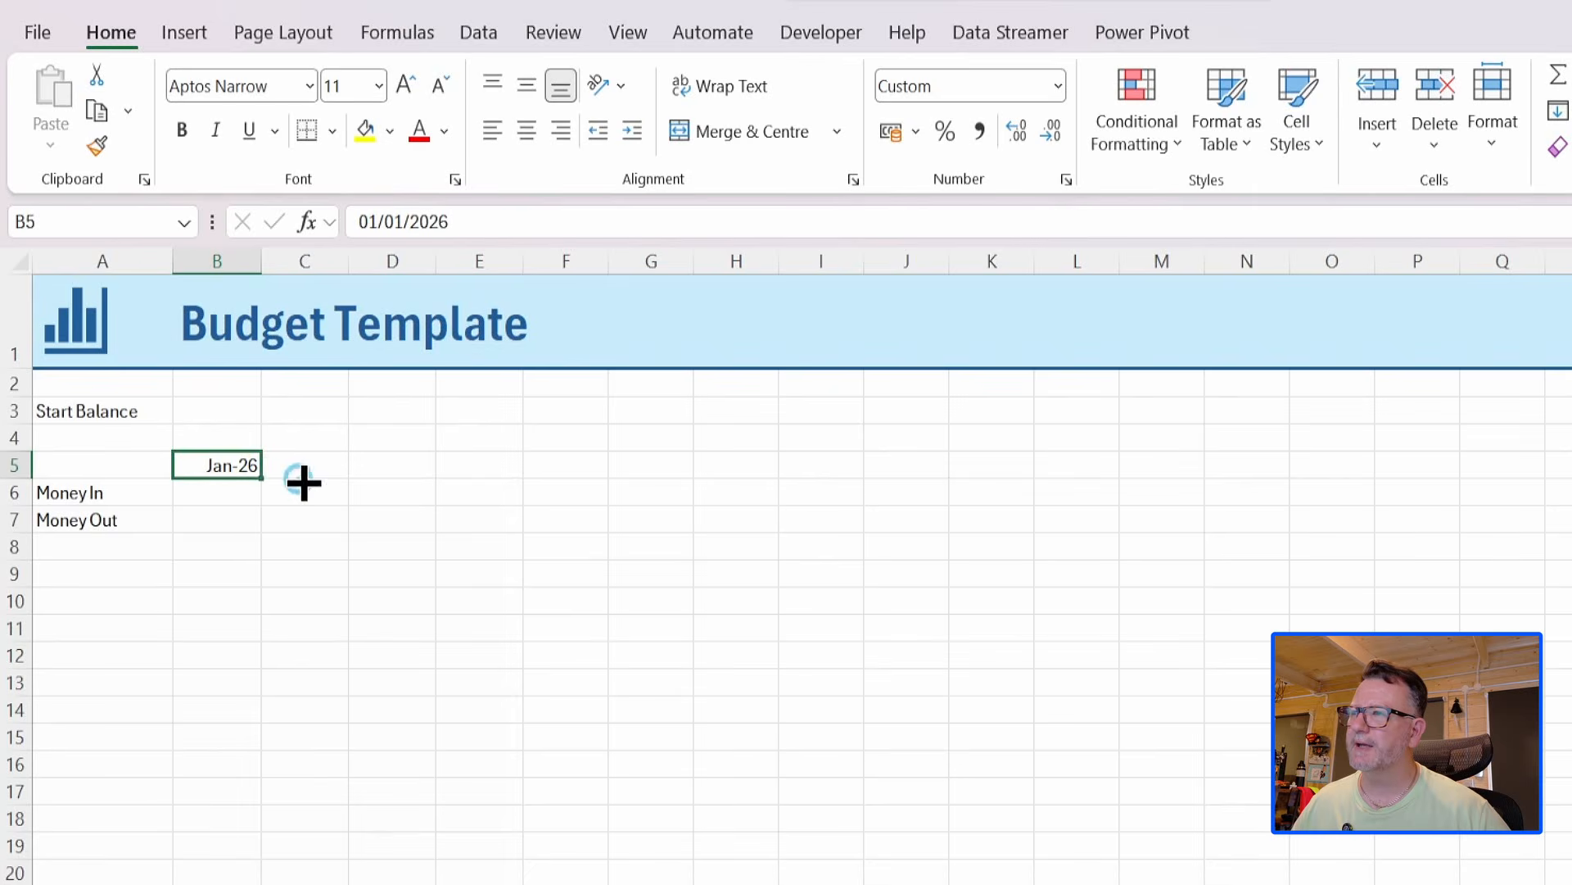
left_click_drag(303, 482, 1180, 477)
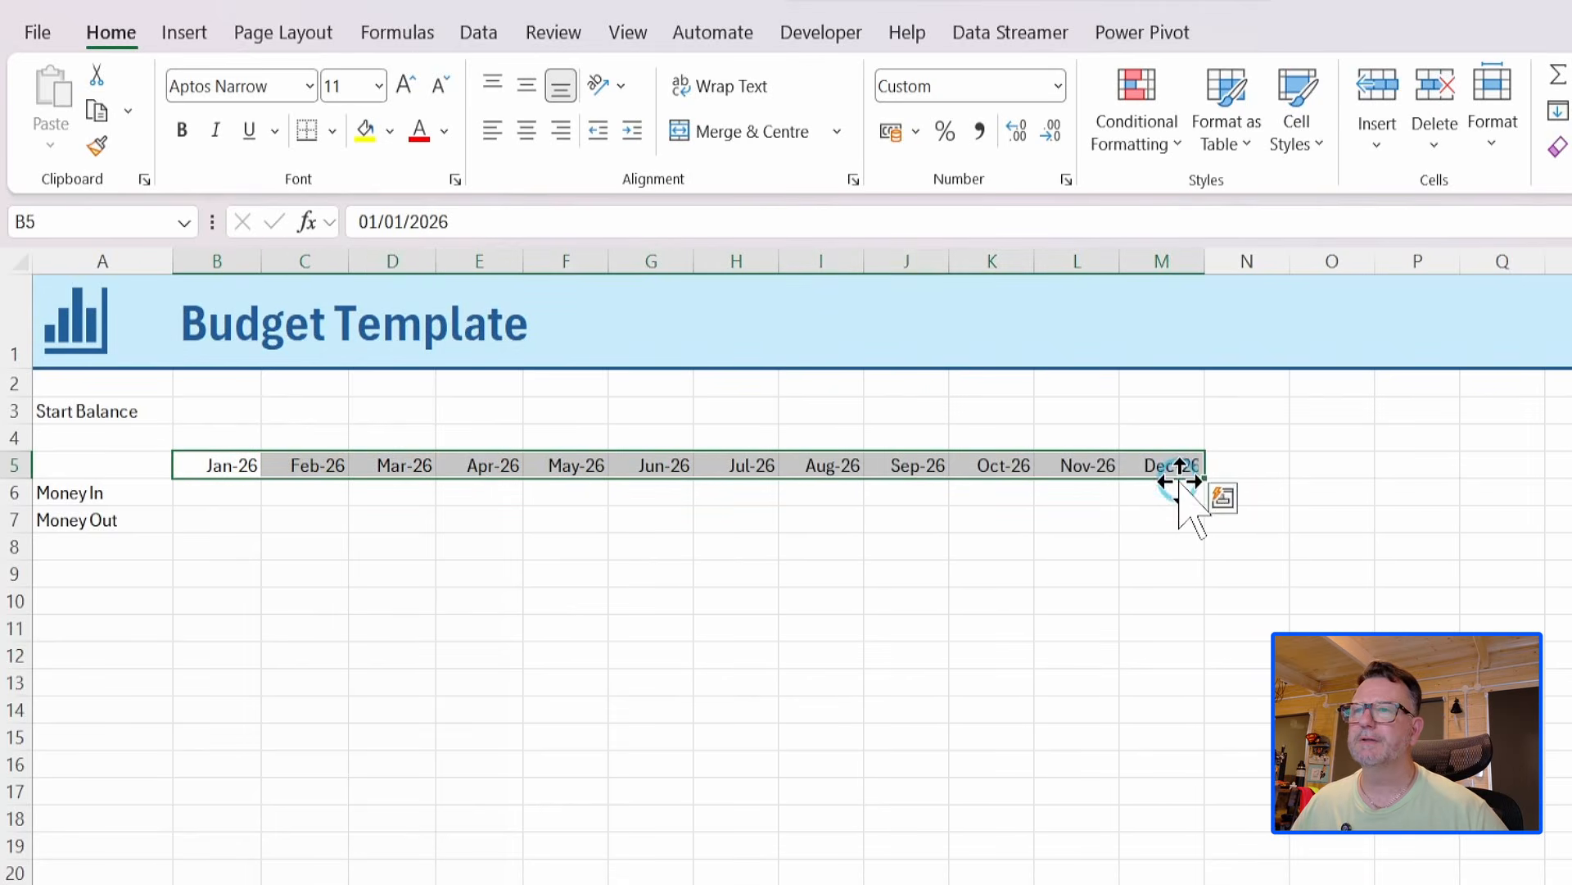
Enter the label Opening Balance in cell A9, leaving row 8 blank below Money Out.
left_click(210, 499)
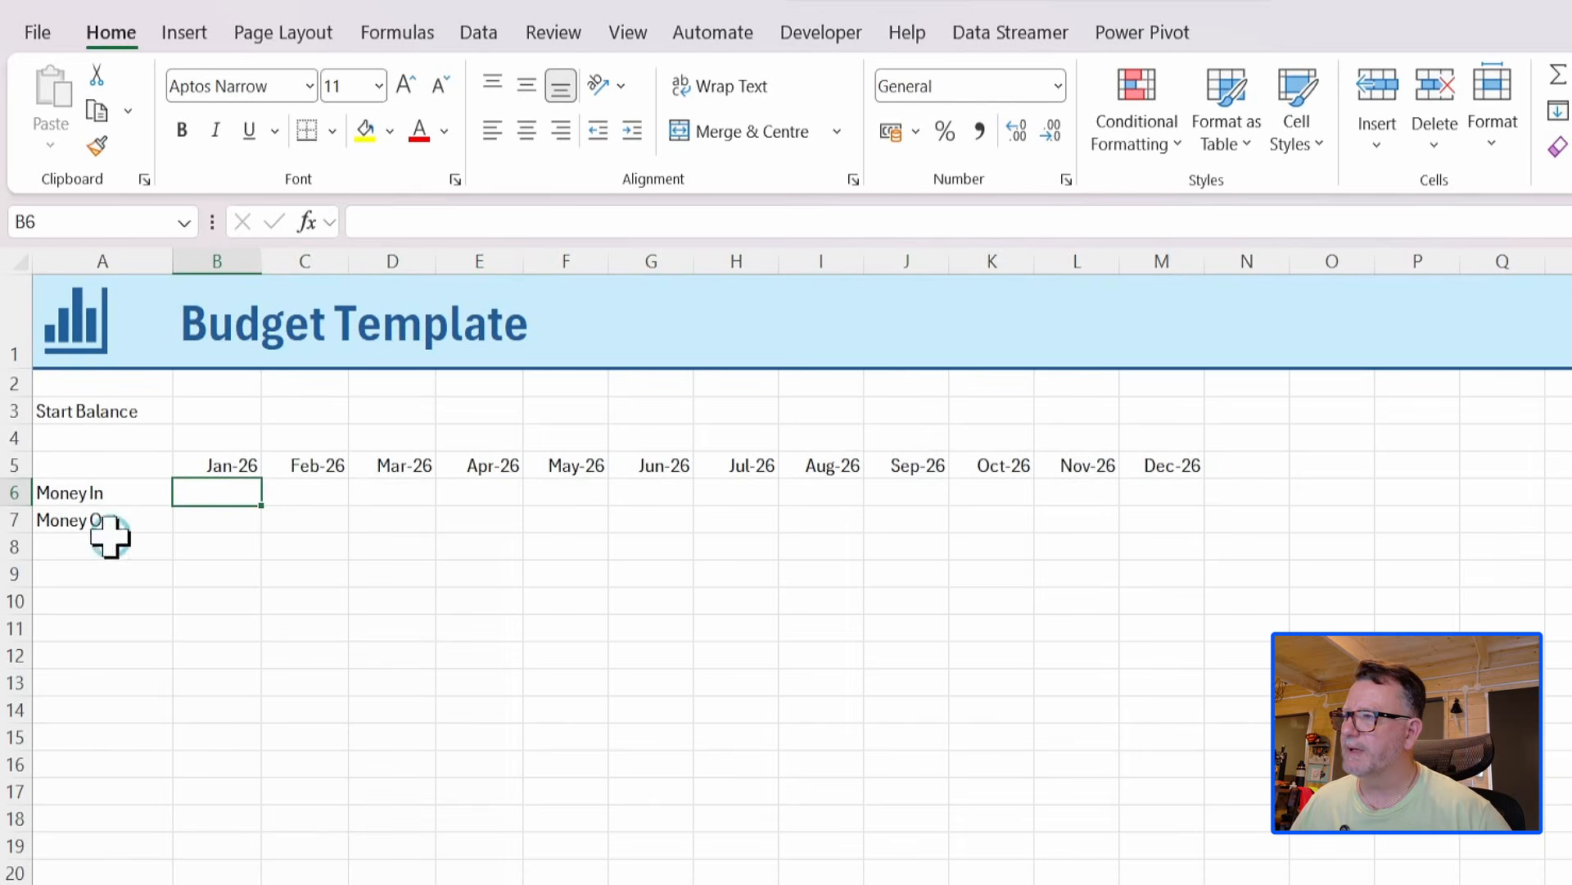
left_click(87, 573)
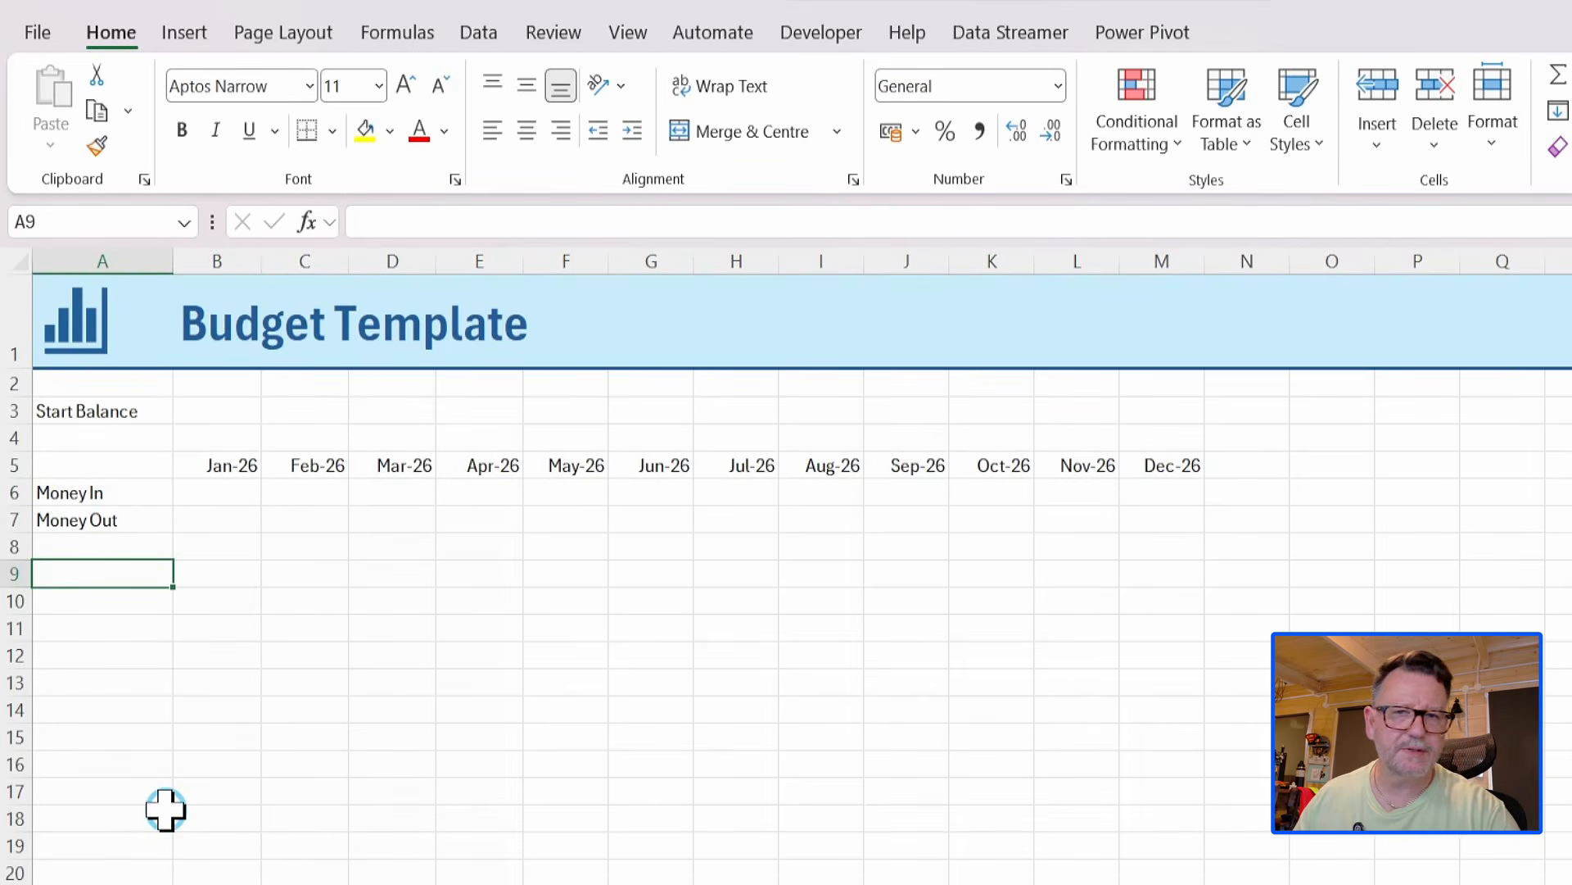
type("Open")
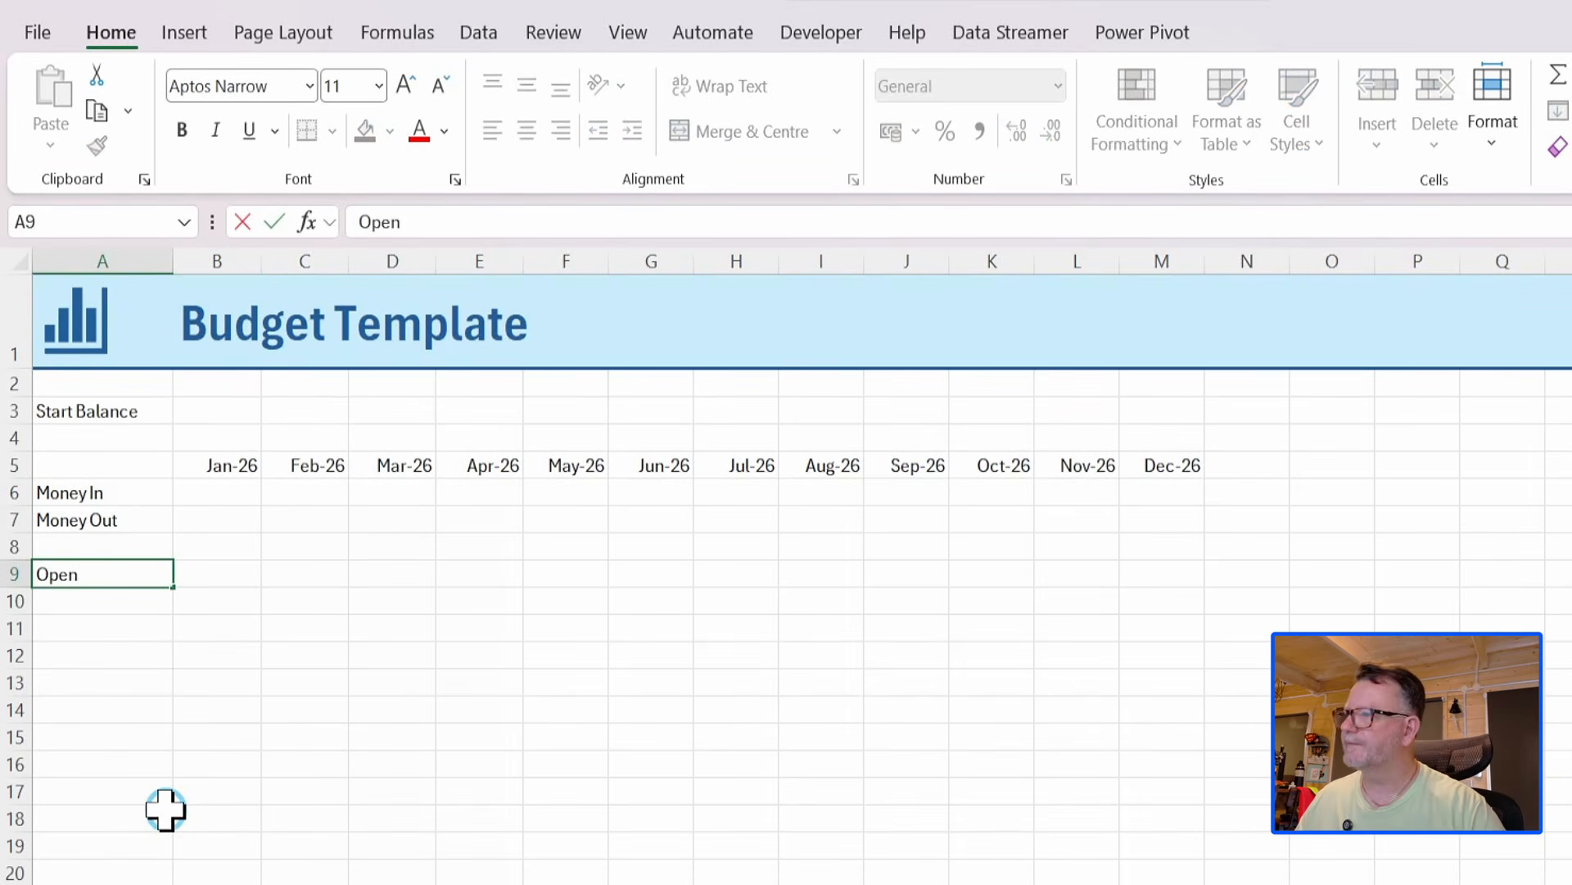
type("ing")
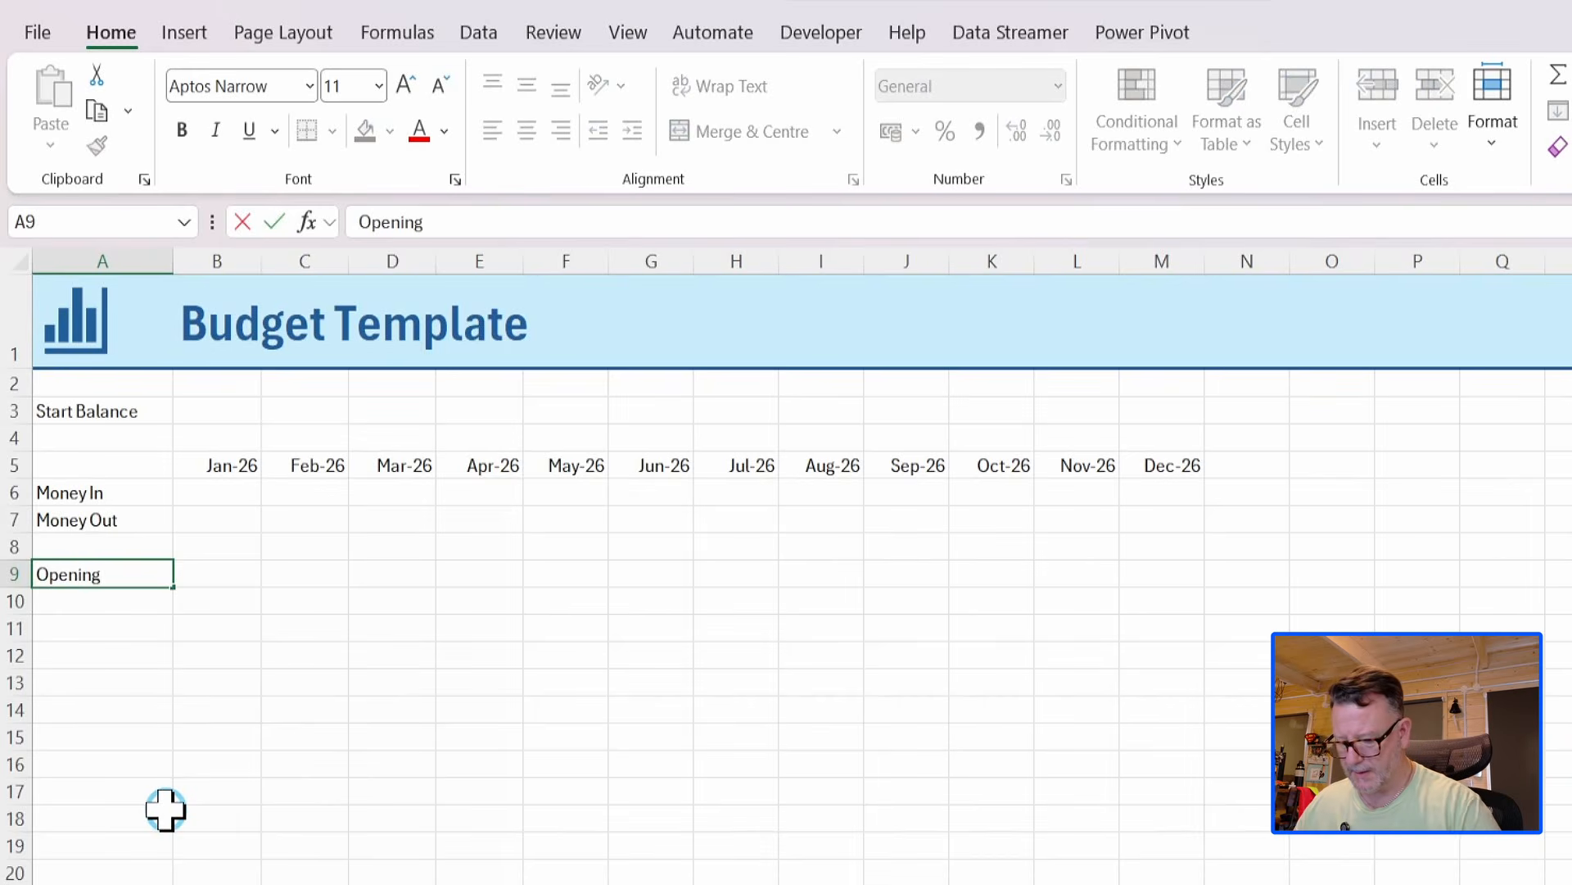
type(" Balance")
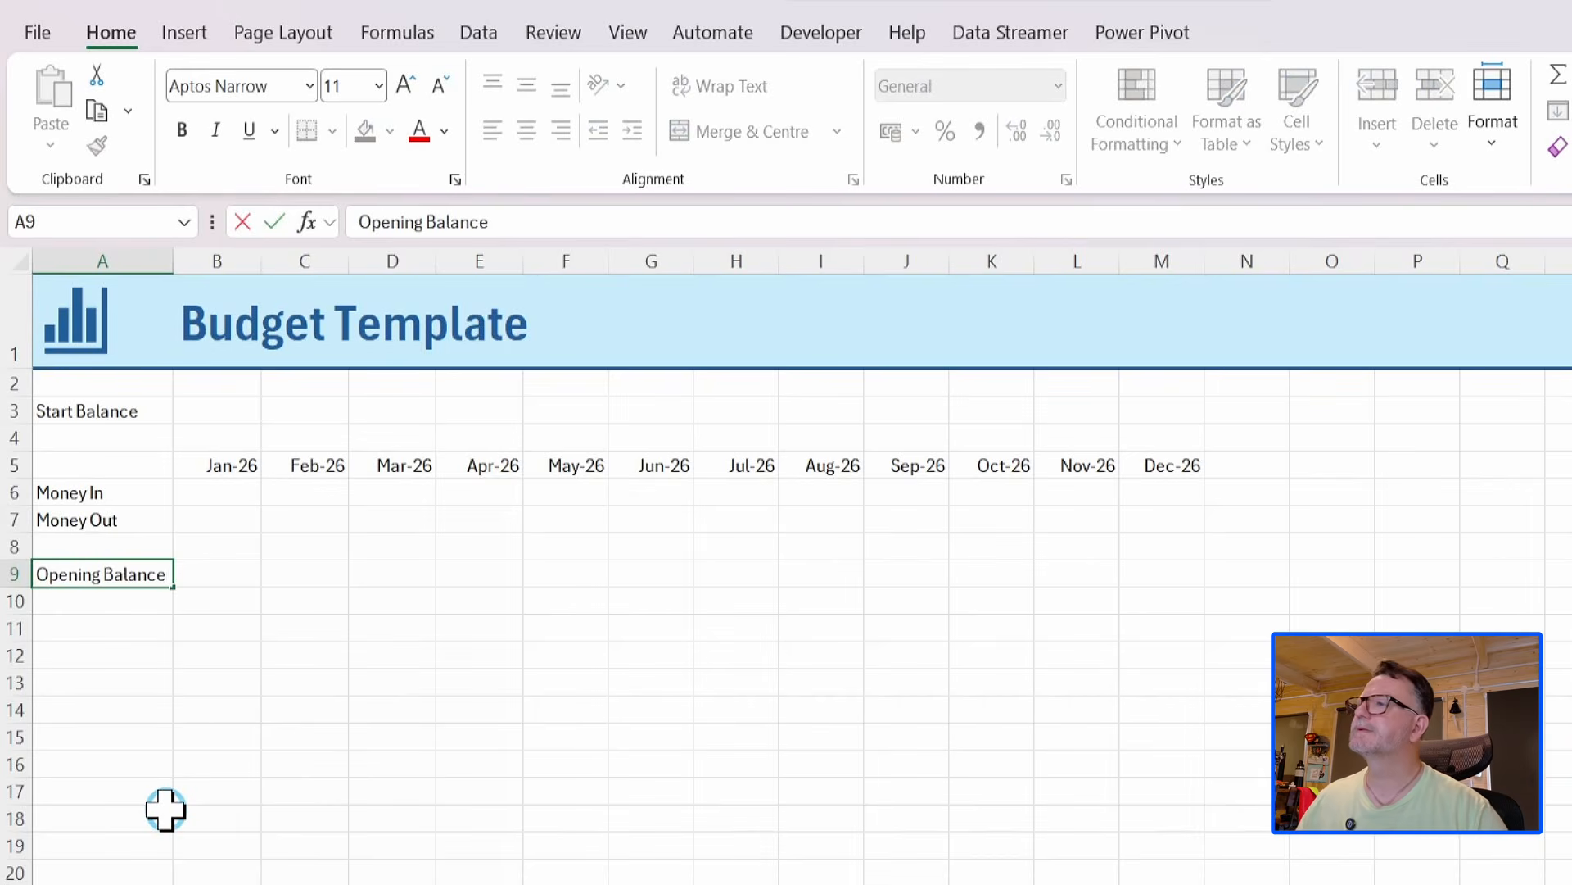
key("Return")
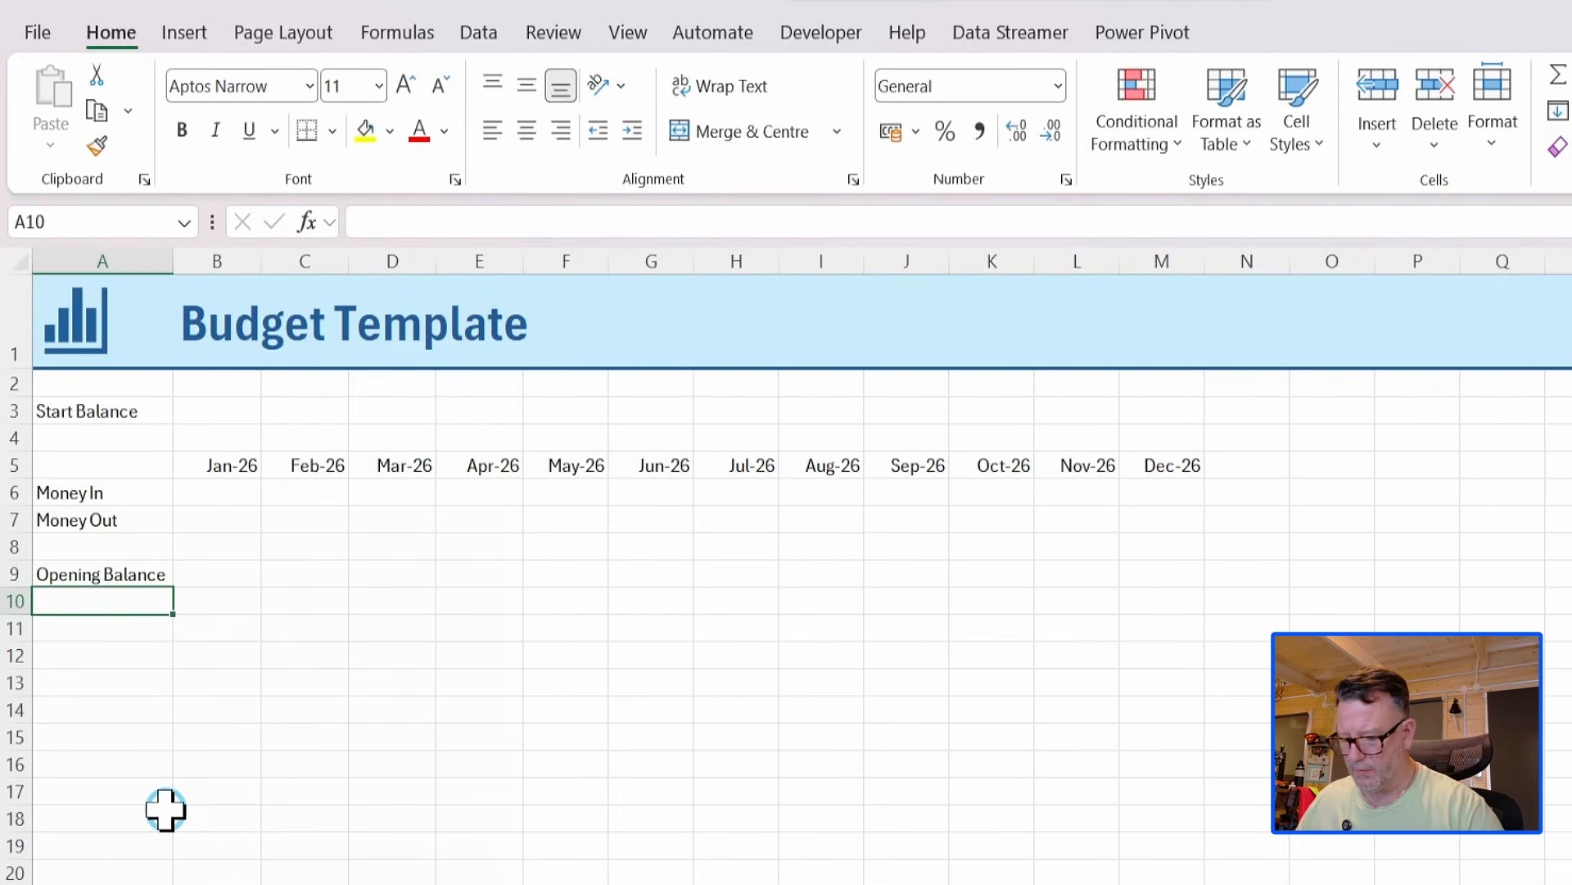
Enter the row labels Transactions in cell A10 and Closing Balance in cell A11.
type("Tran")
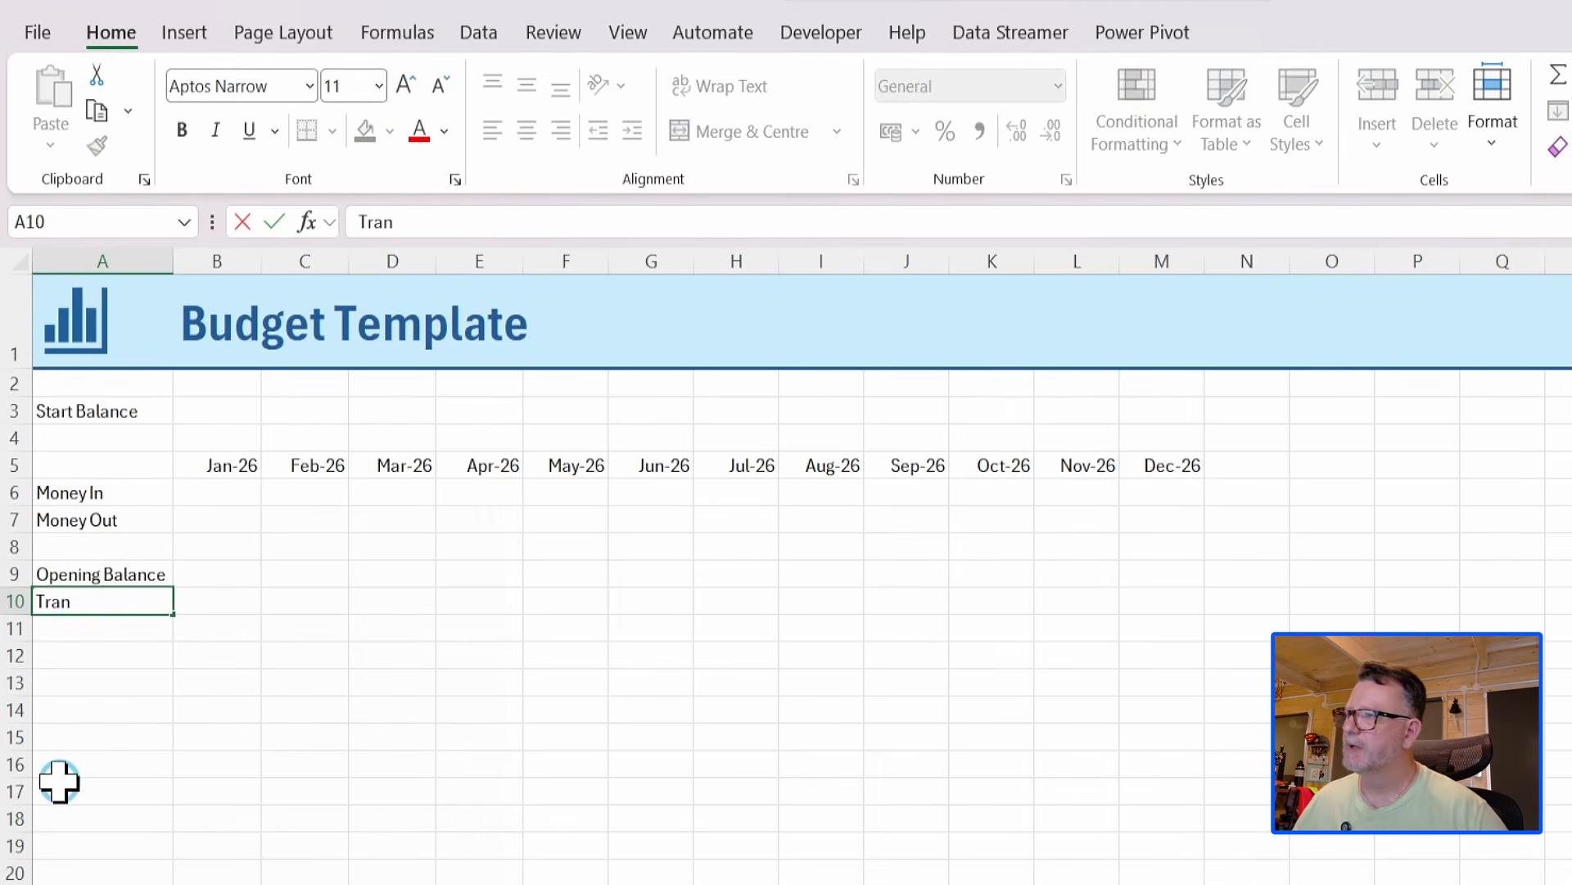
type("s")
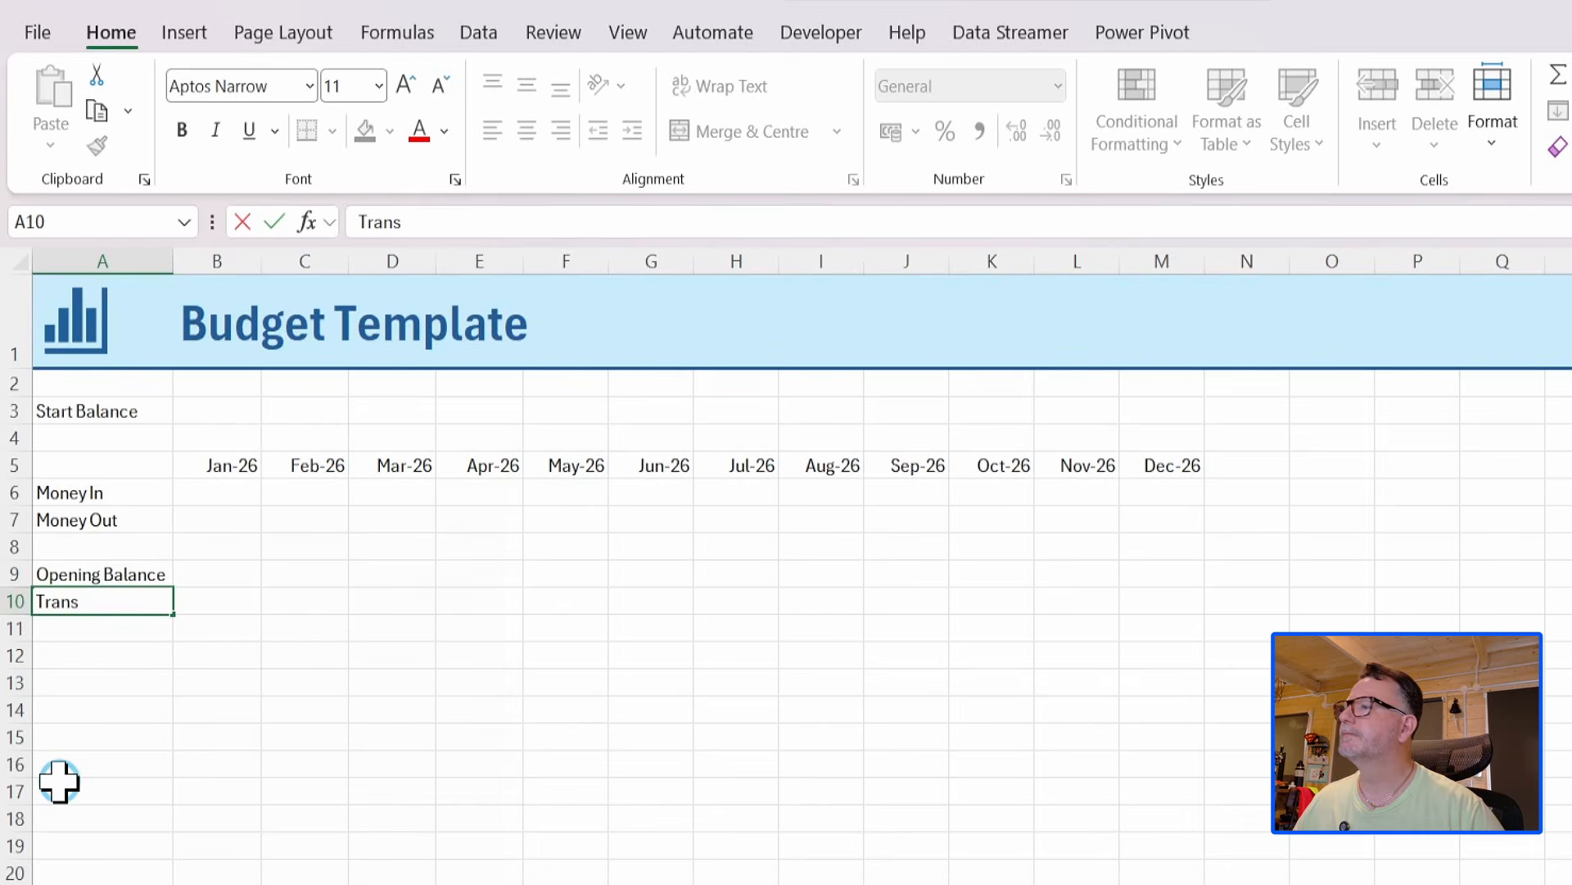
type("action")
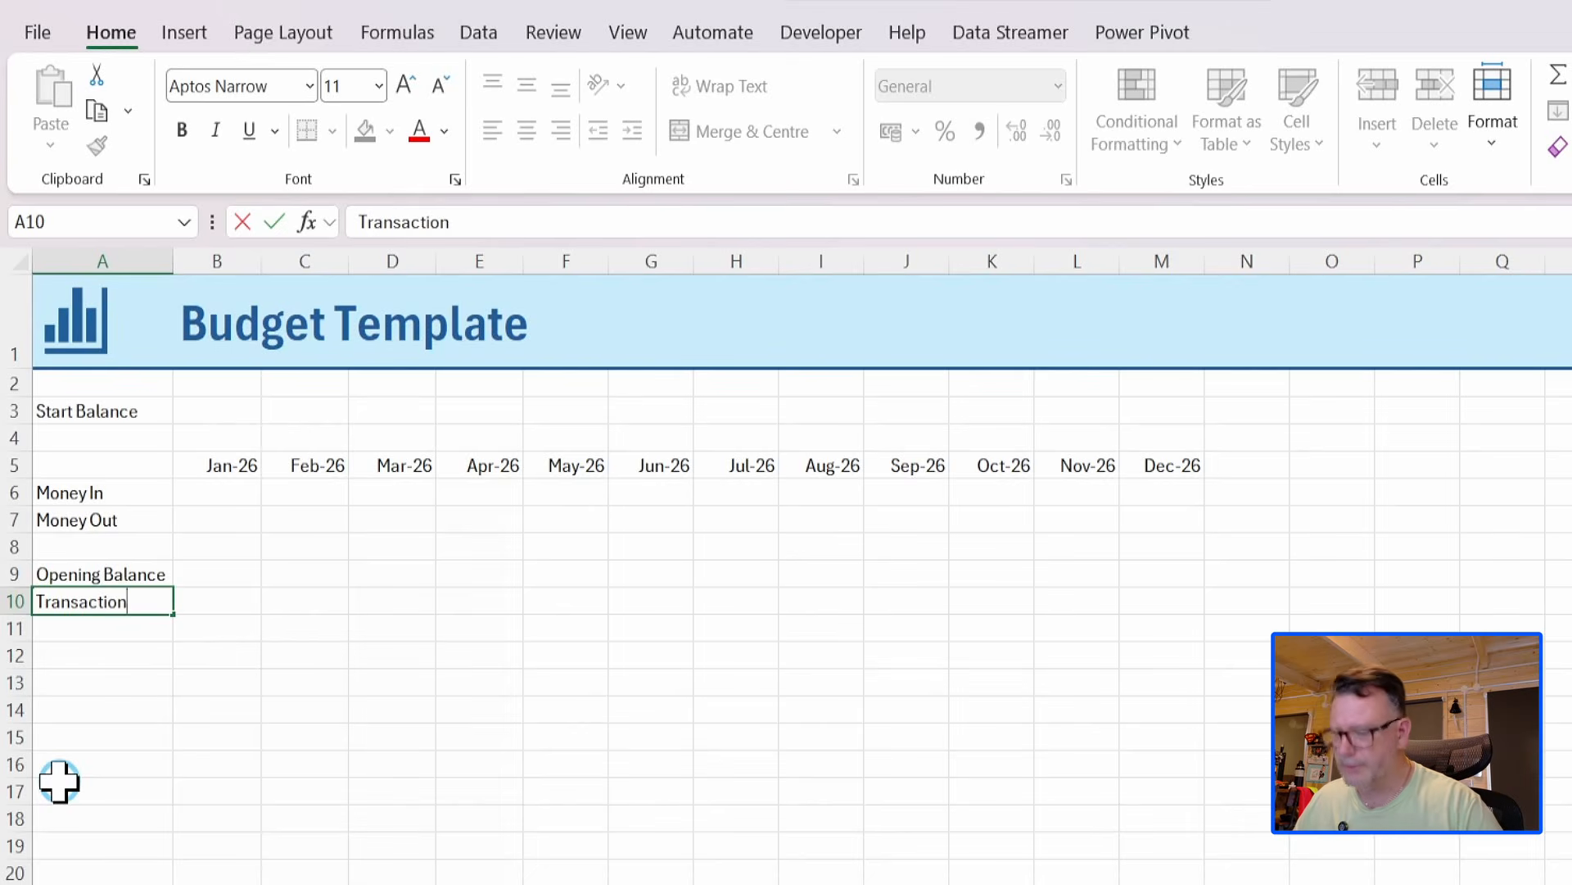
type("s")
key("Return")
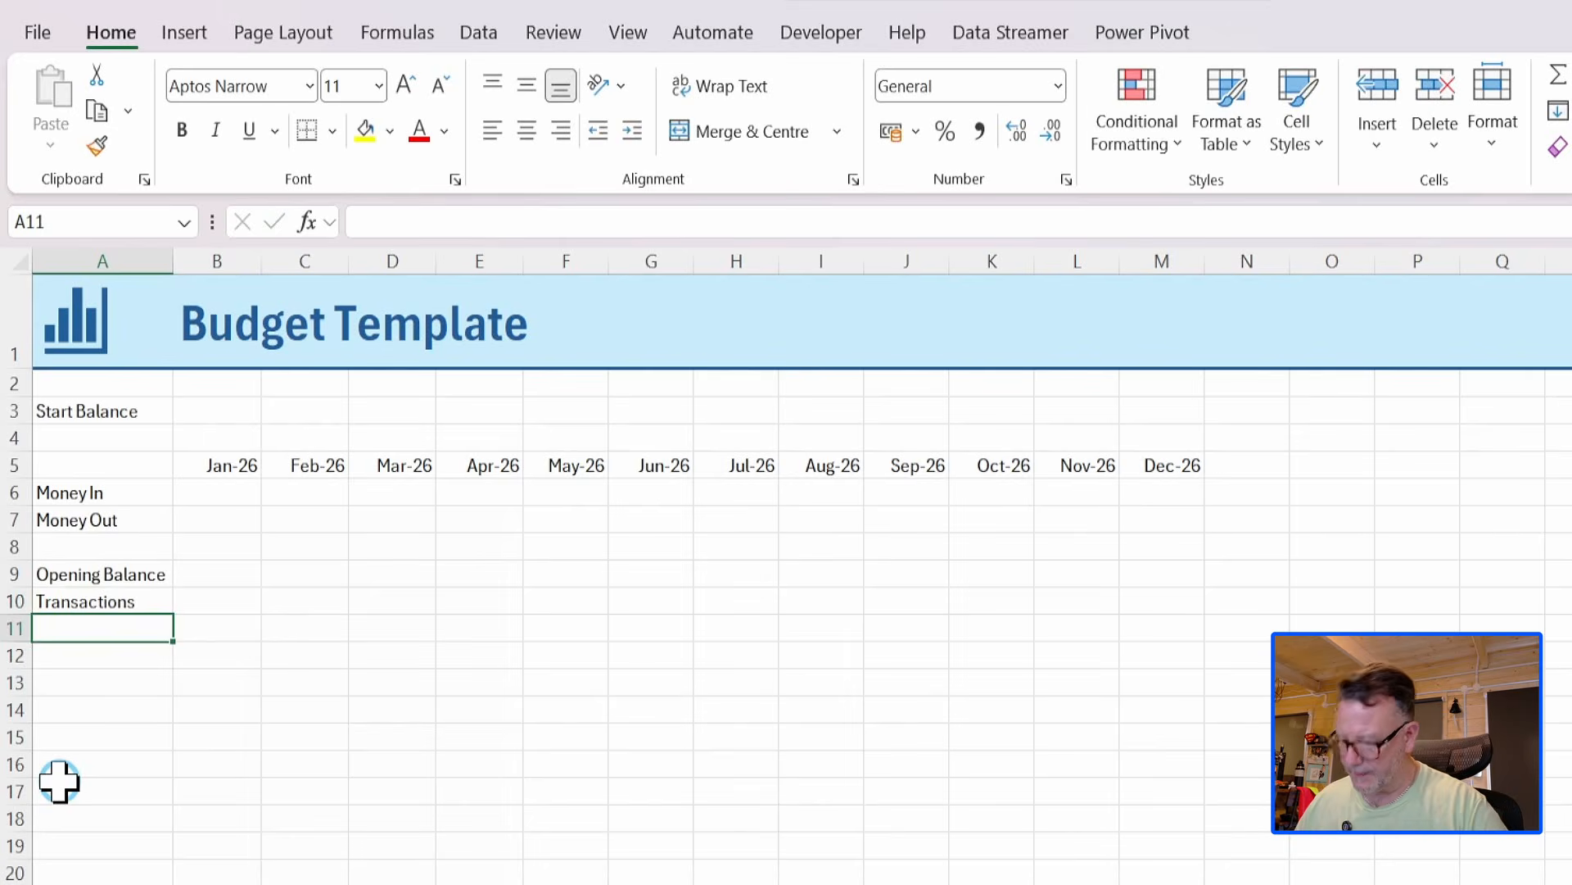
type("Clos")
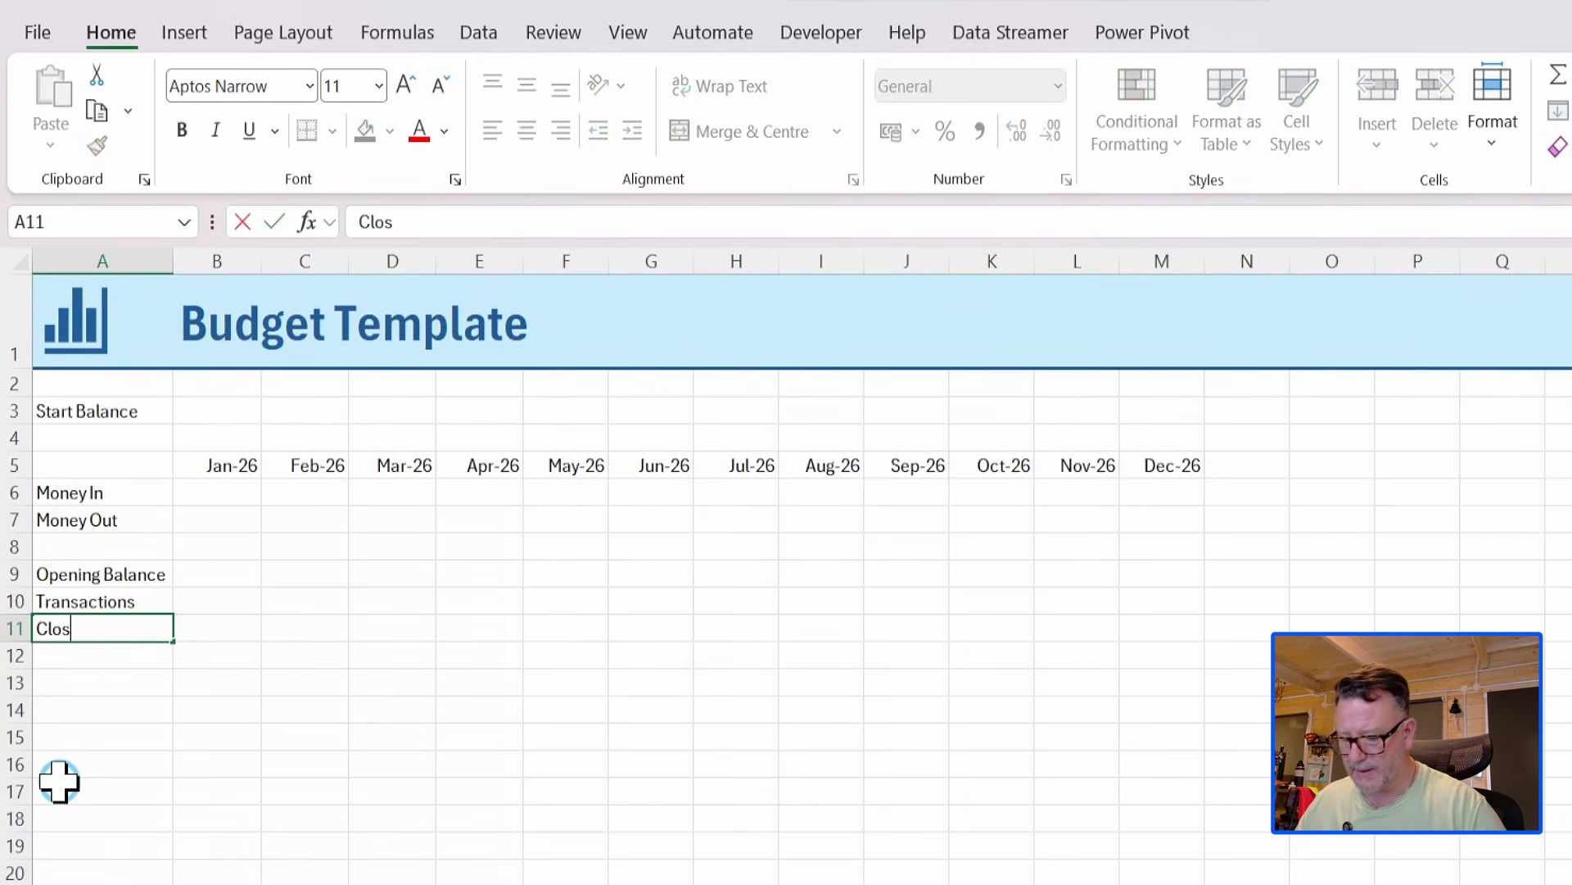
type("ing B")
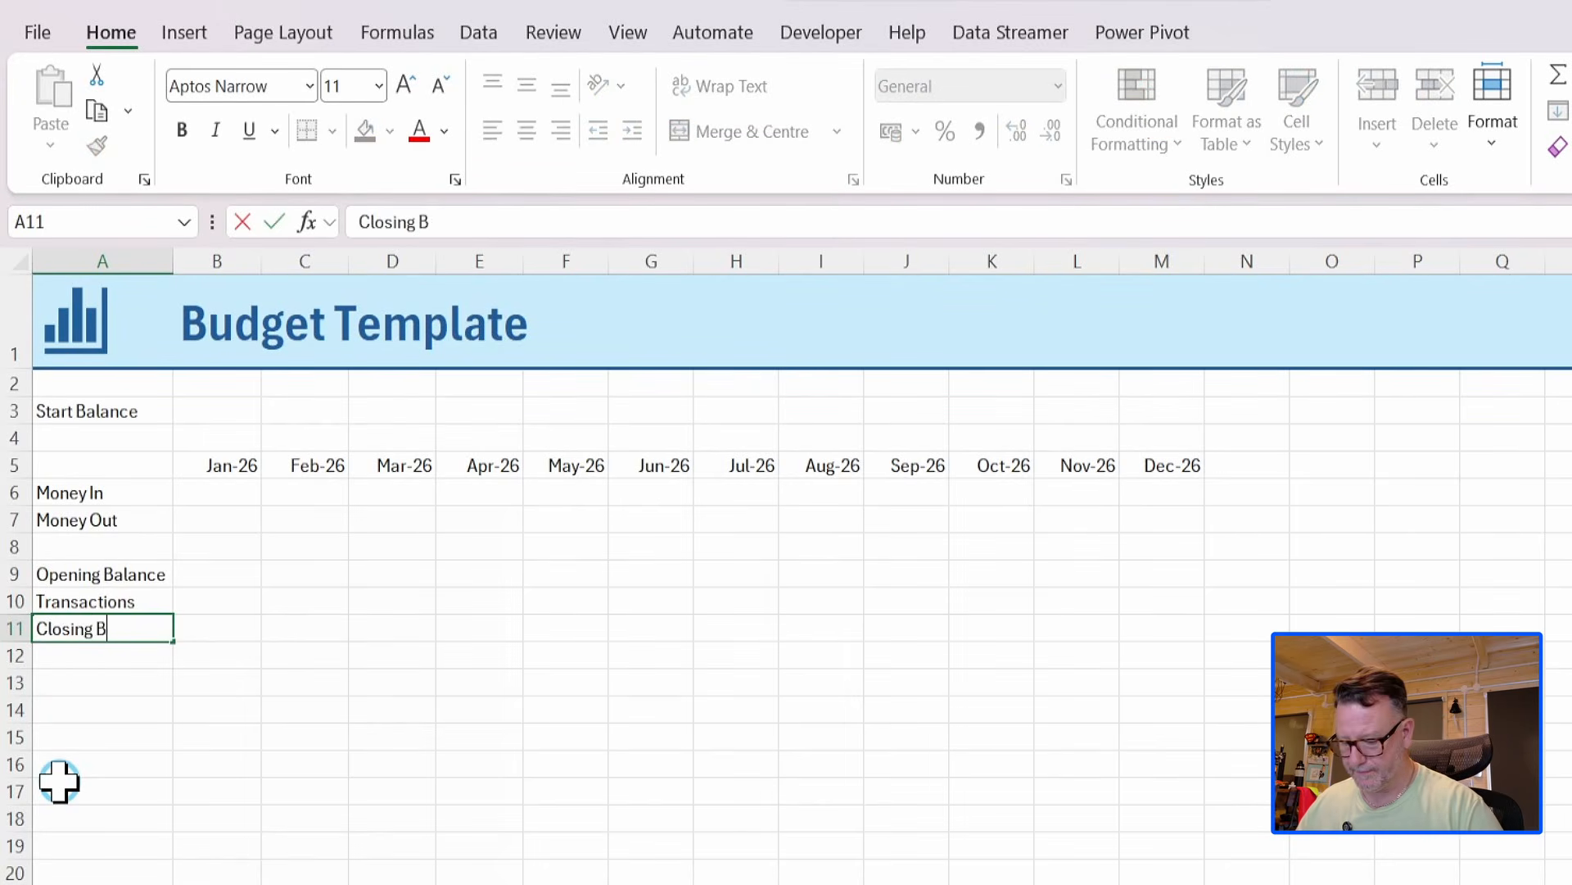
type("alance")
key("Return")
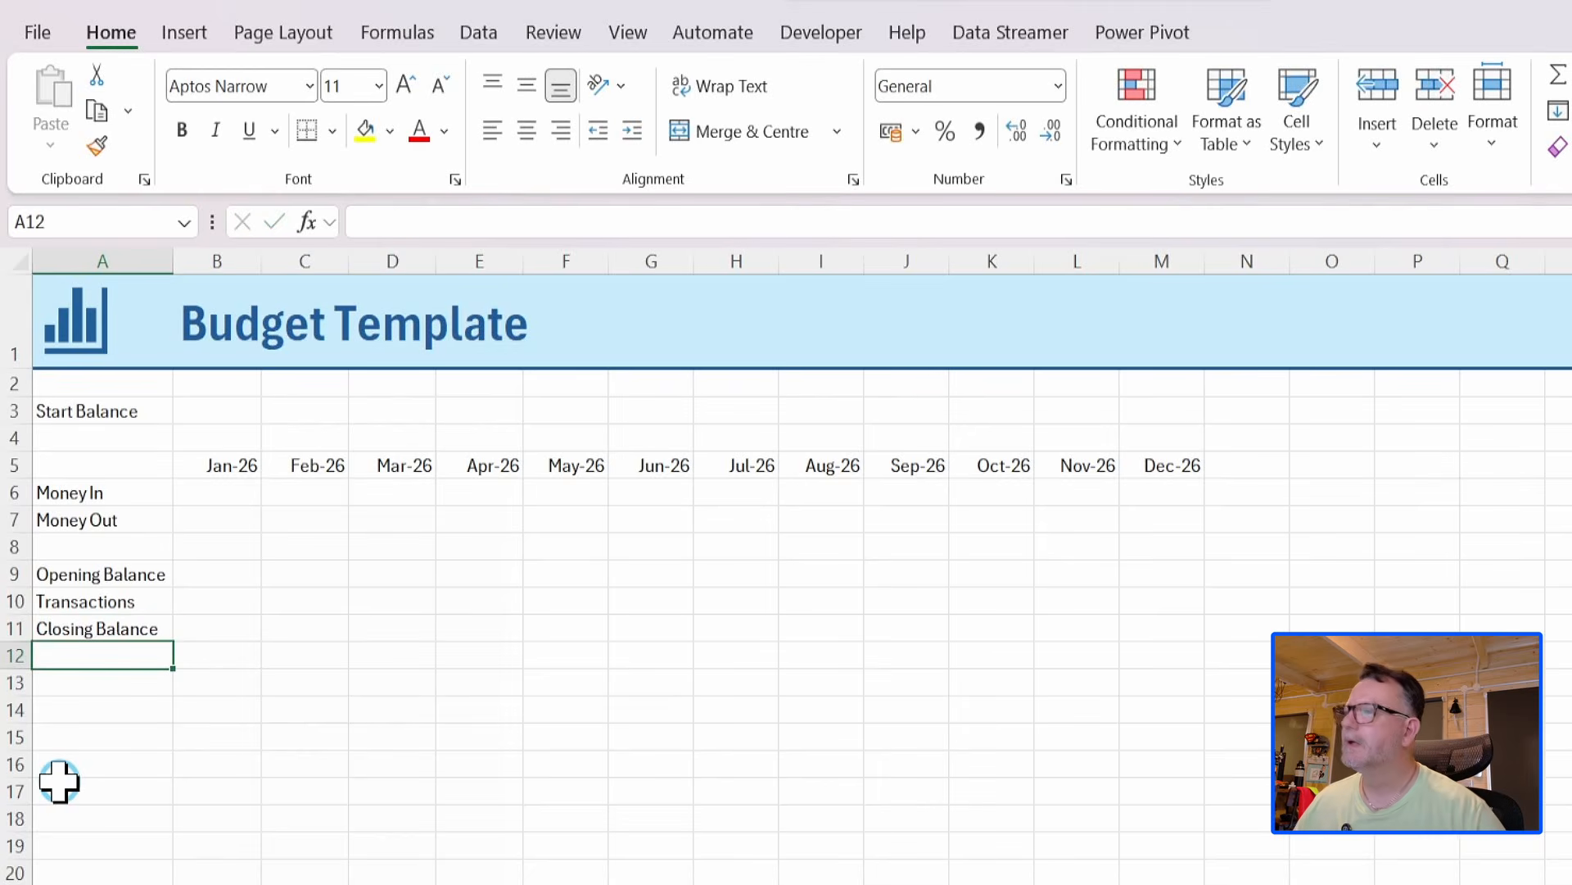
Enter a start balance of 1500 in cell B3 and format it as Currency.
left_click(212, 494)
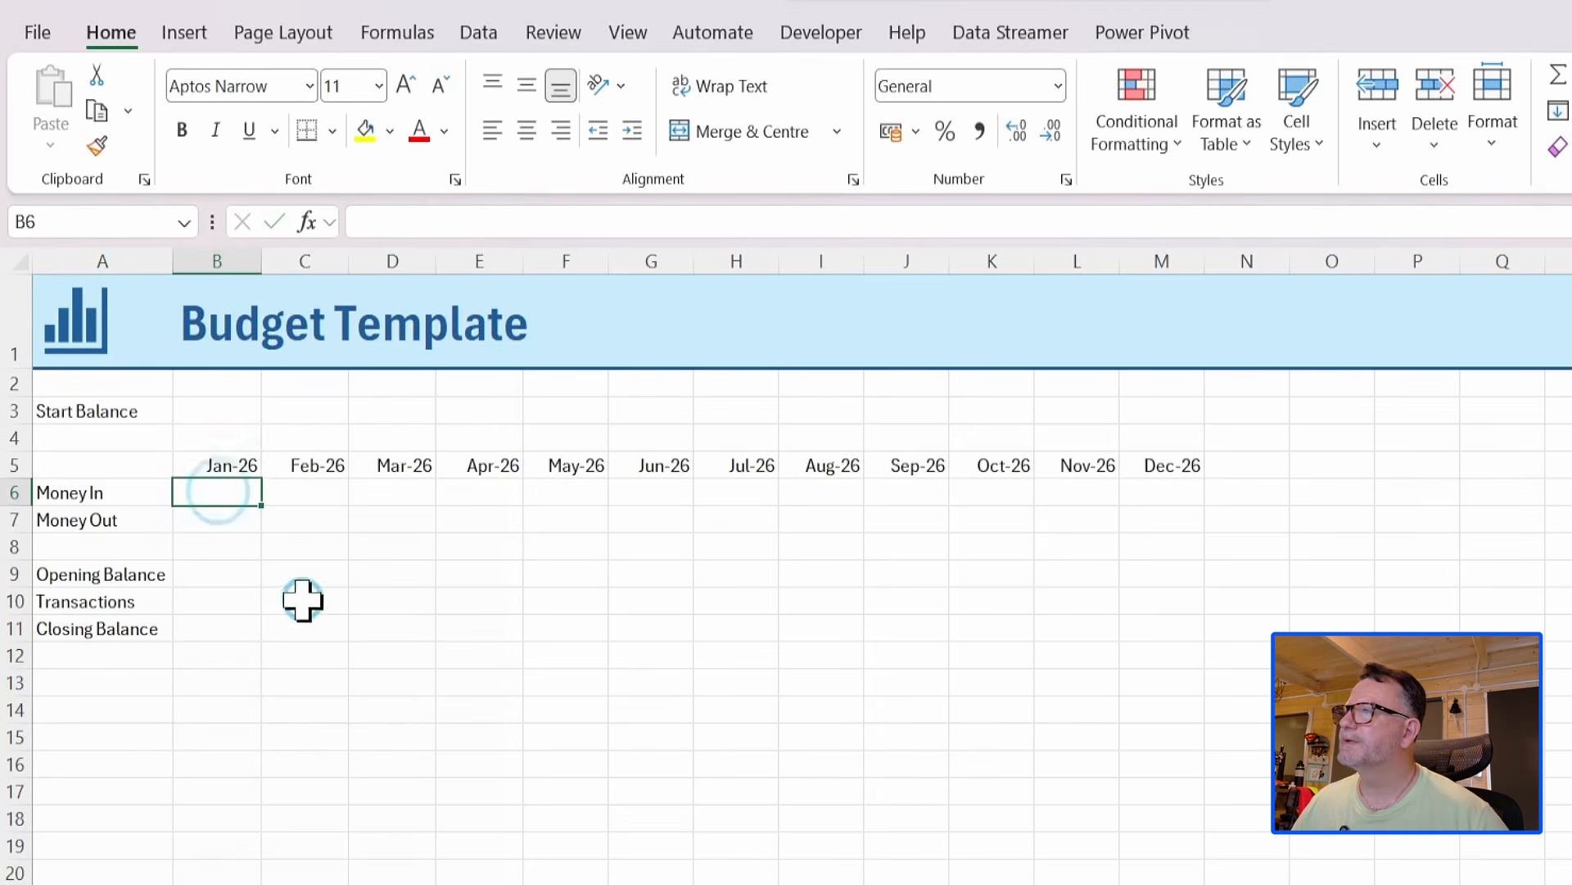
left_click(218, 410)
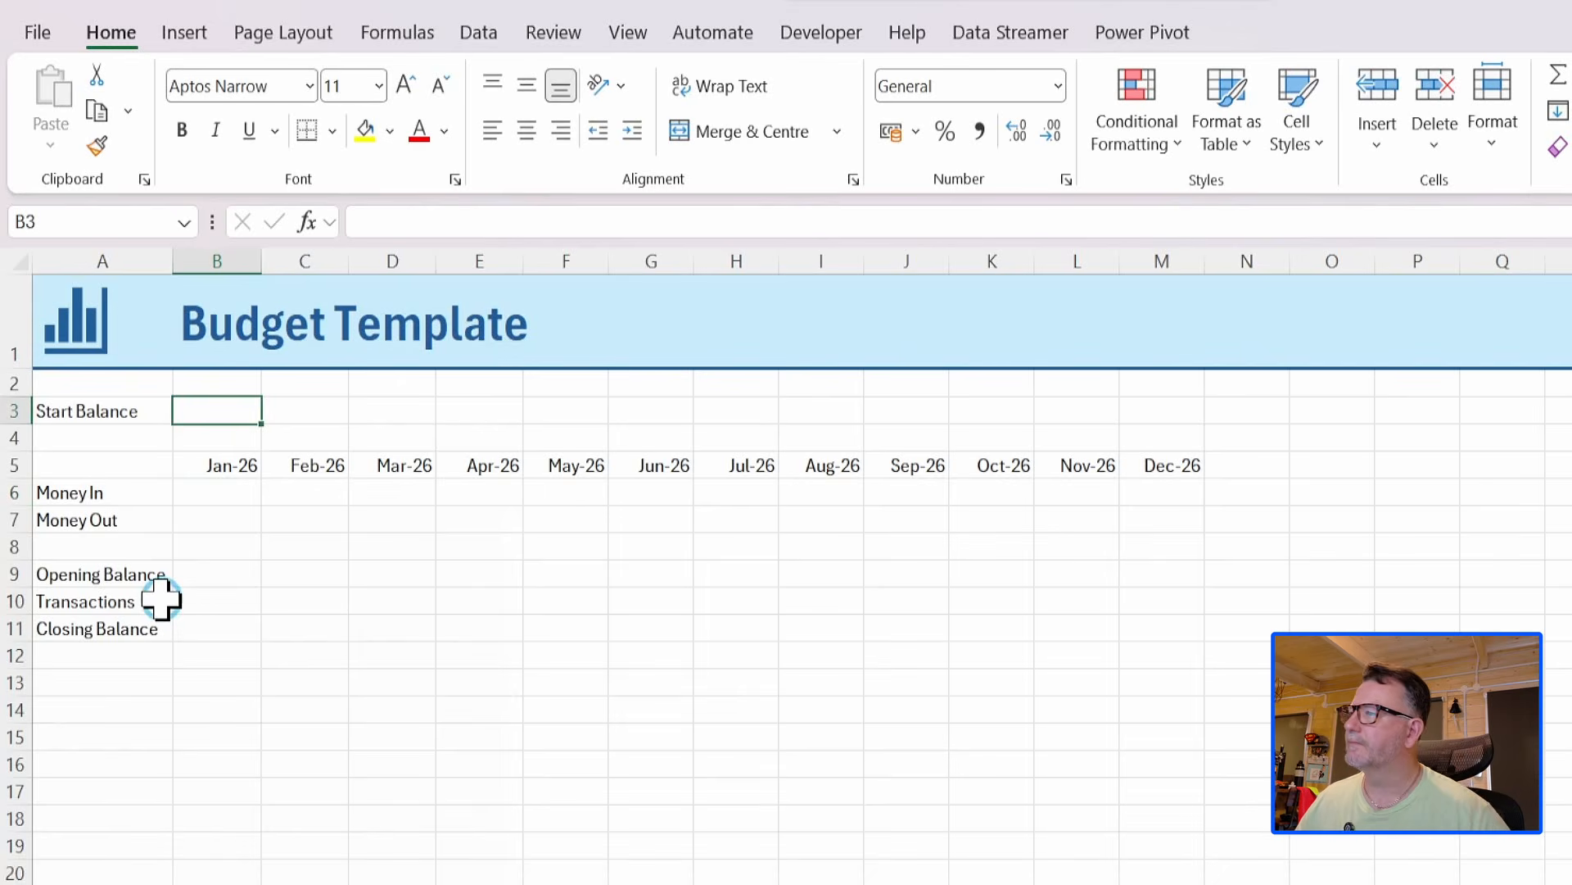
type("1500")
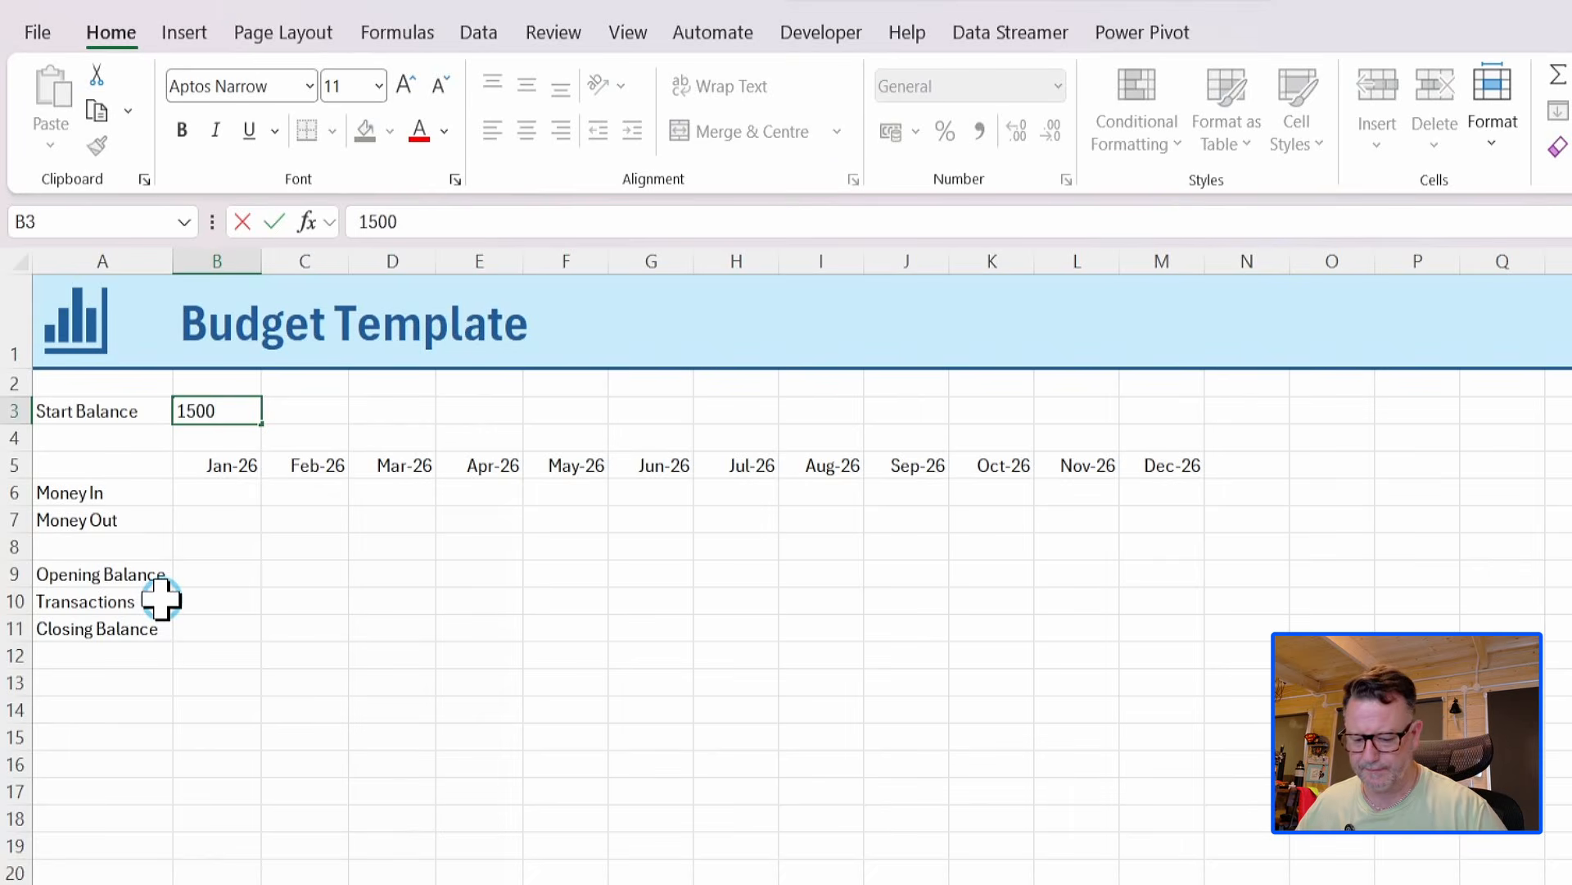
key("Return")
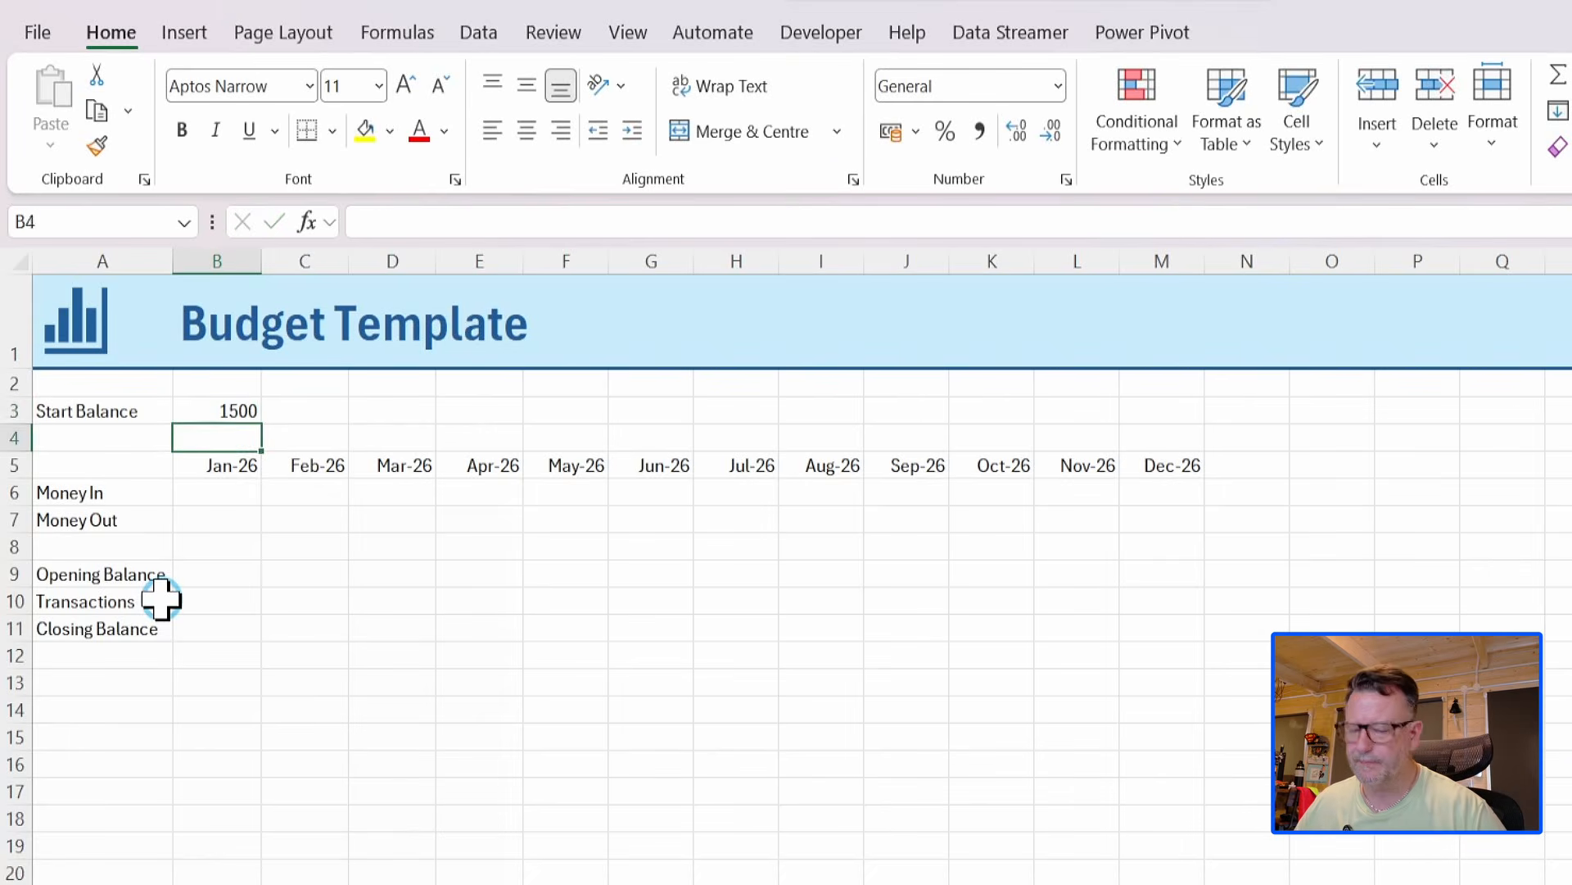
key("Up")
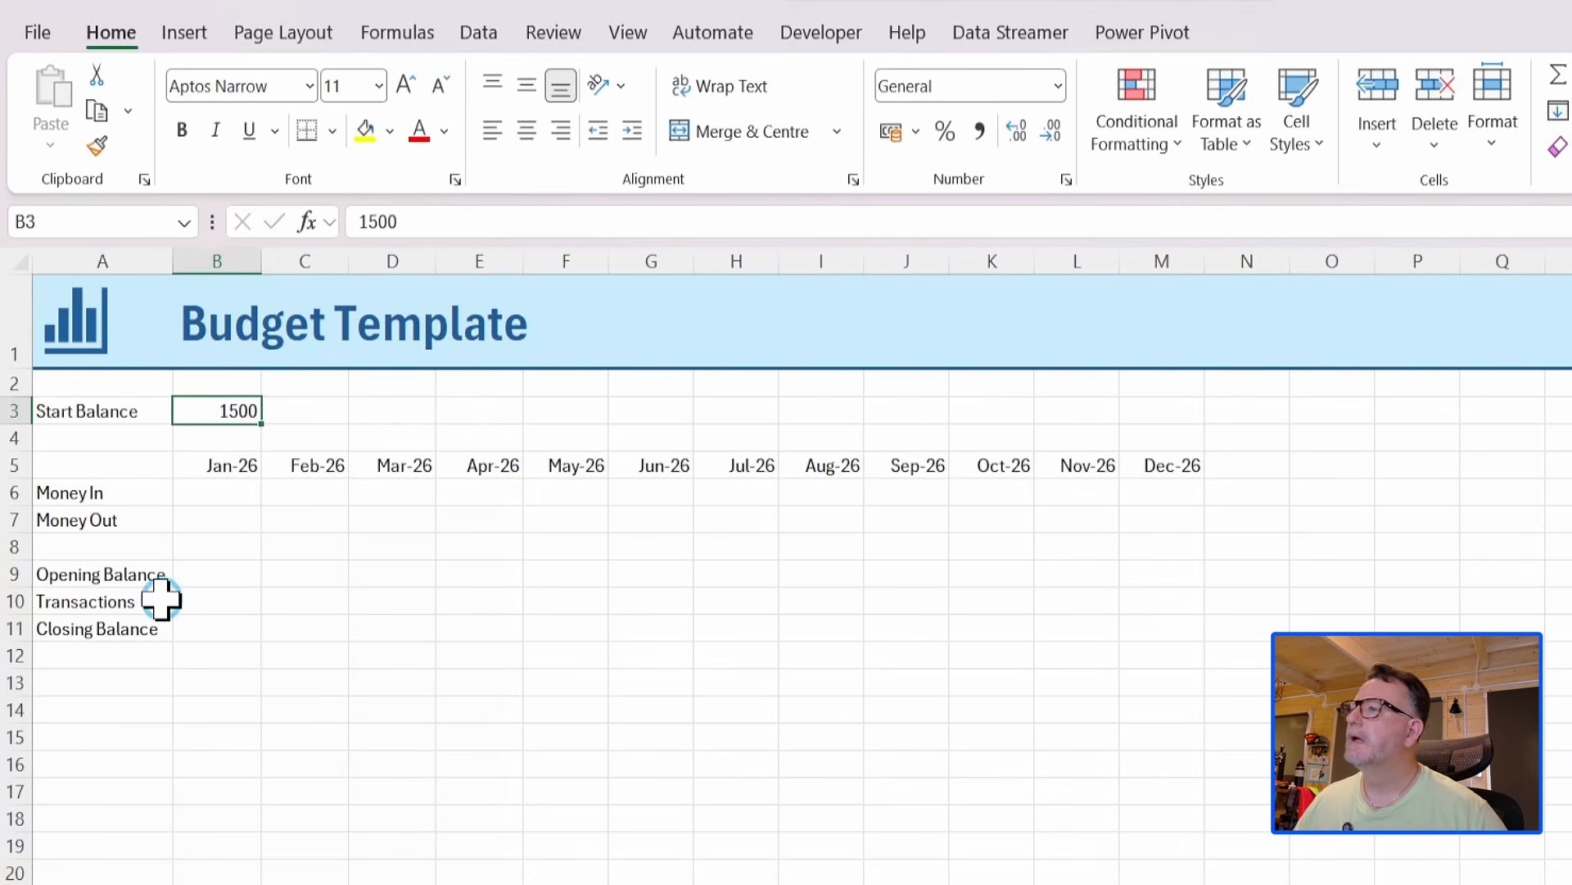
left_click(1058, 85)
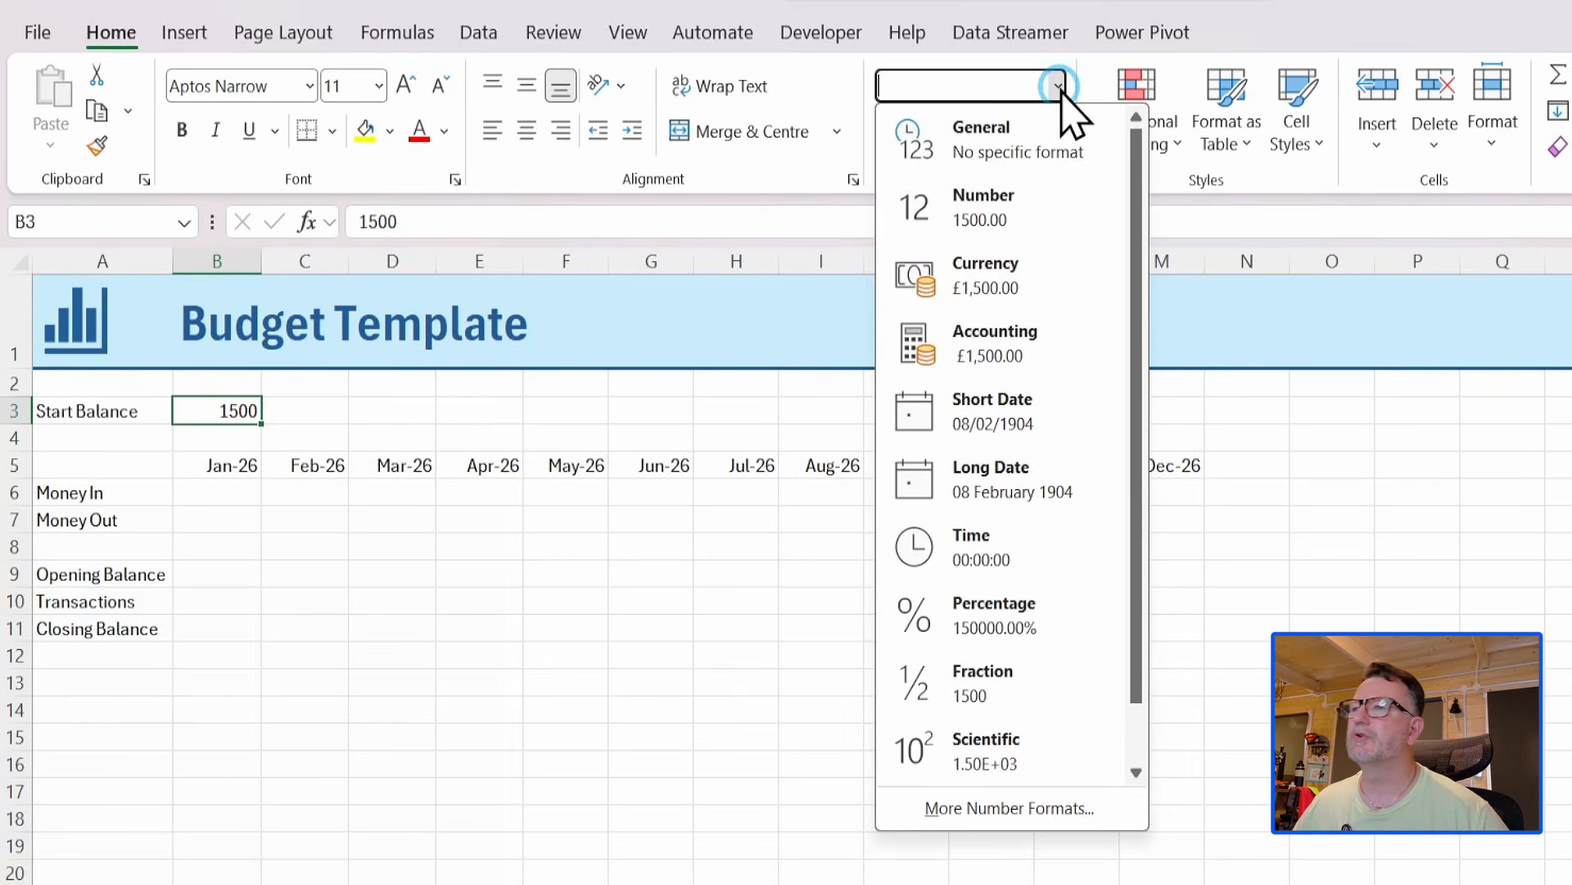
left_click(1007, 286)
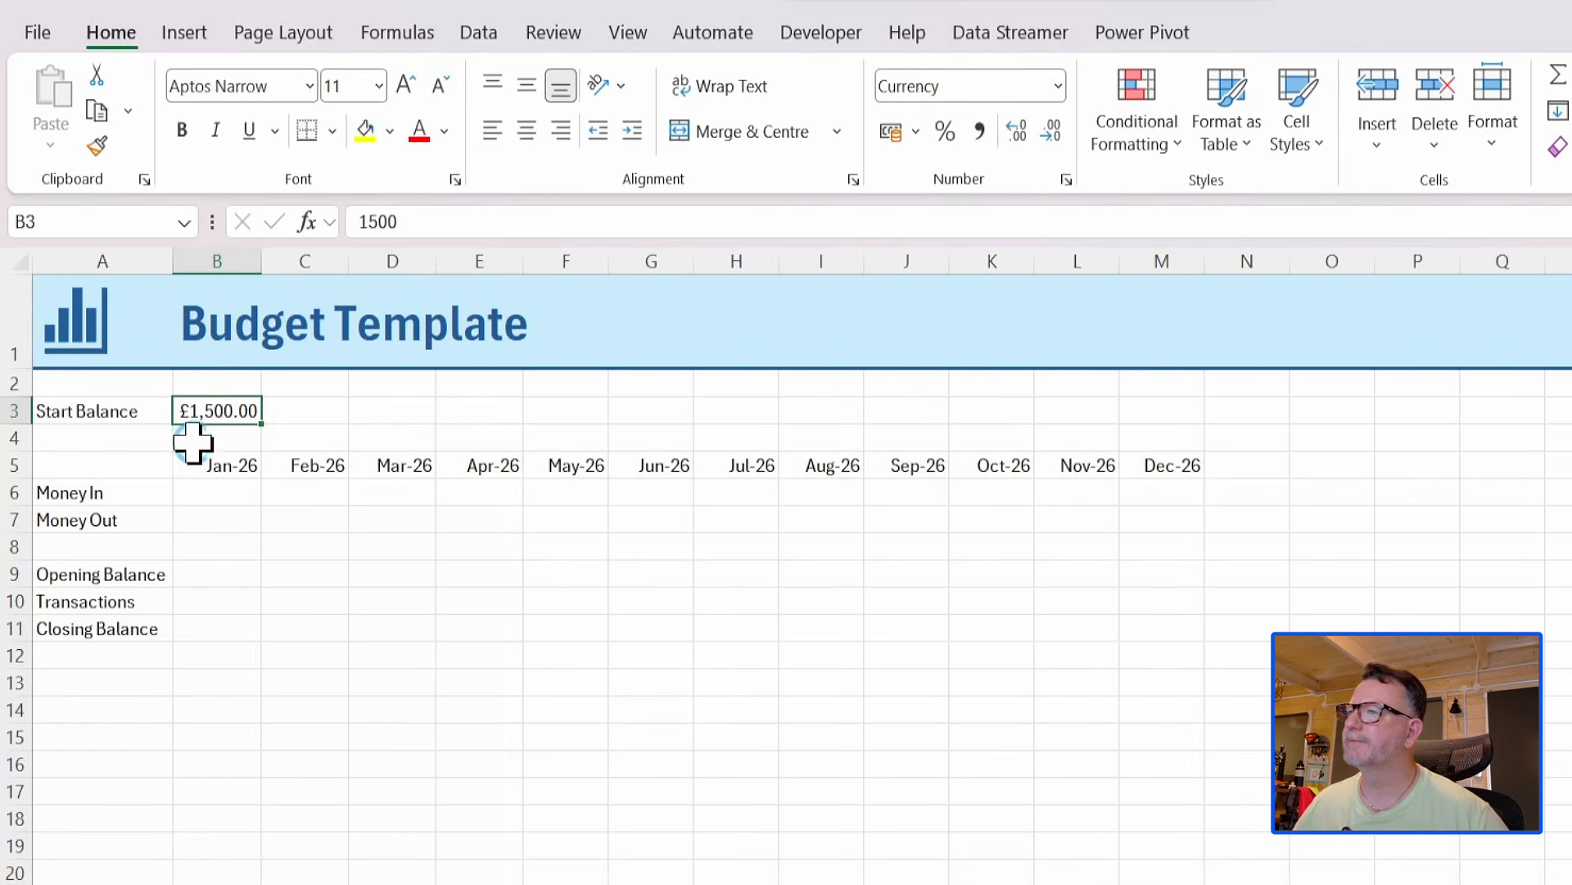
Apply the Currency number format to the monthly budget cells B6:M11.
left_click(220, 496)
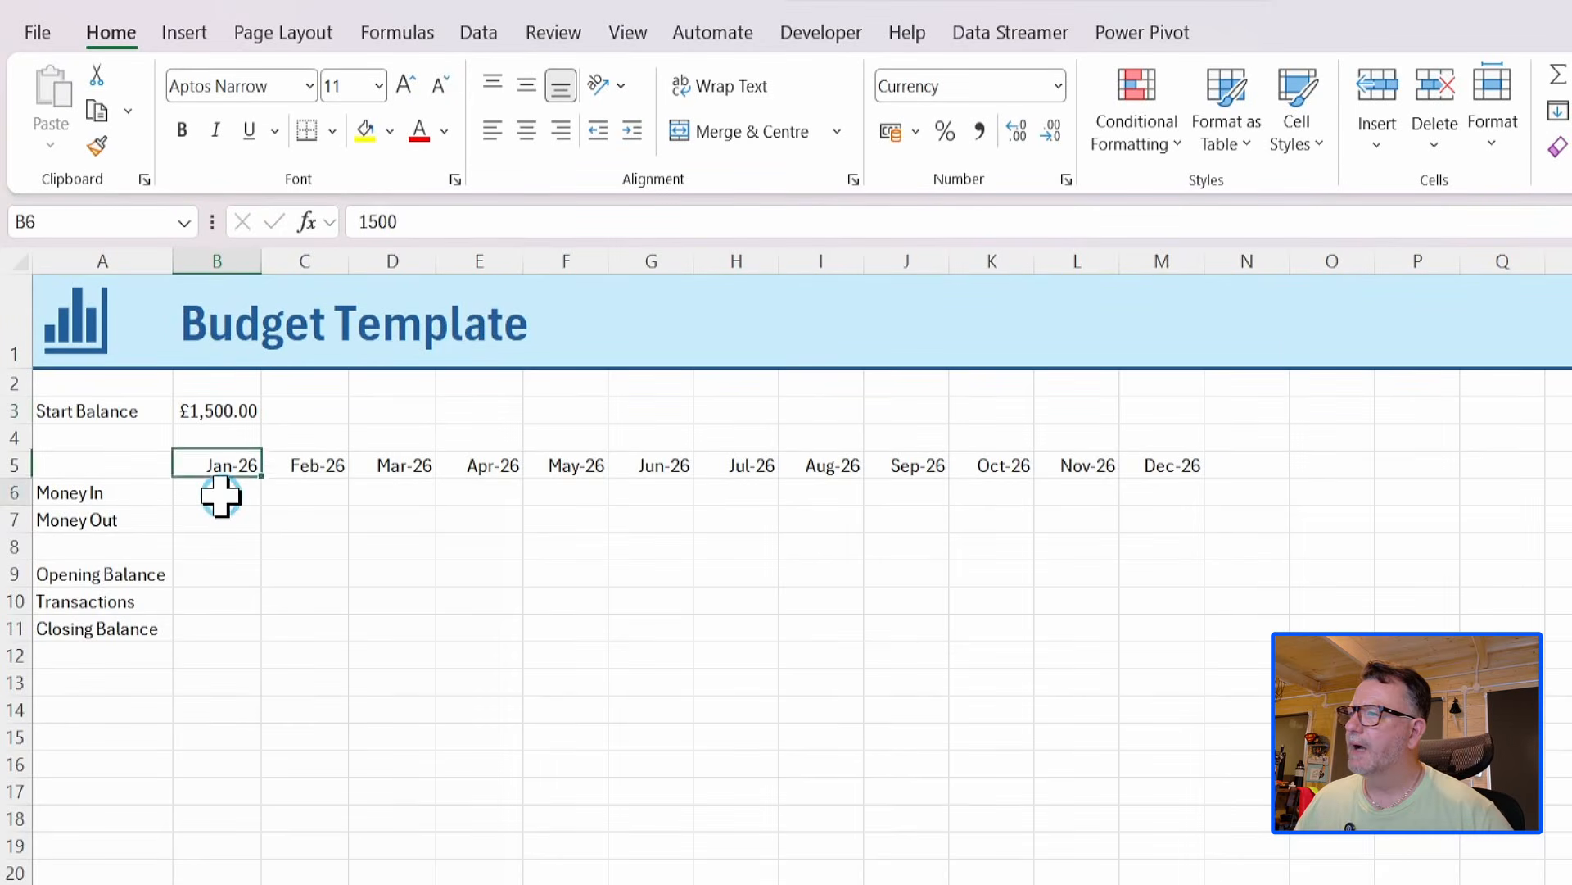
left_click_drag(218, 495, 790, 574)
mouse_move(1126, 604)
left_mouse_down()
mouse_move(1151, 610)
mouse_move(1148, 625)
left_mouse_up()
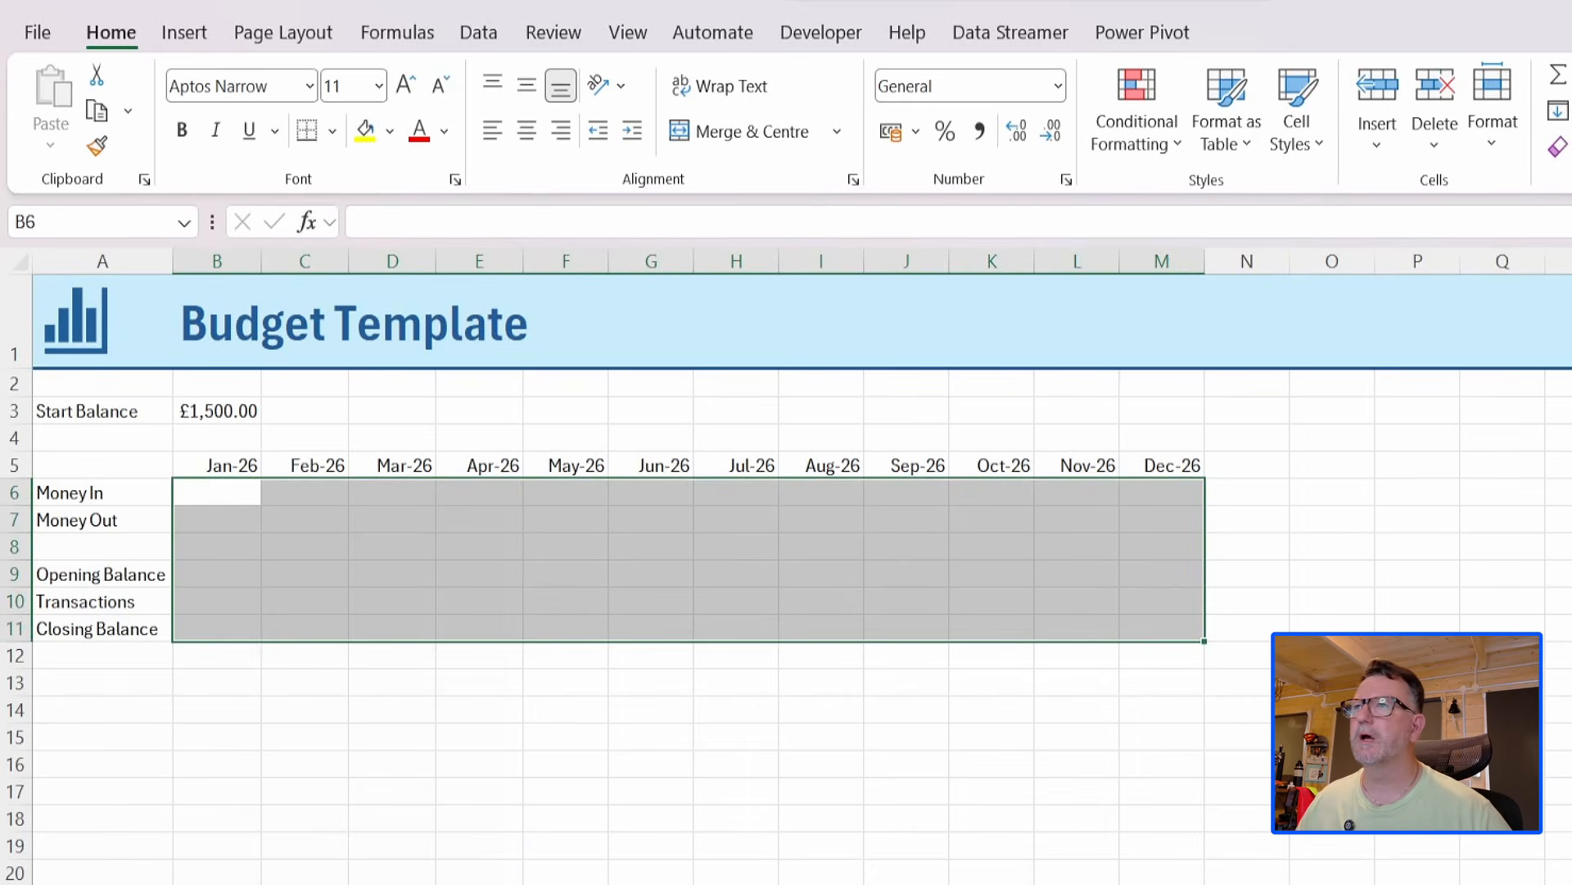
left_click(1058, 86)
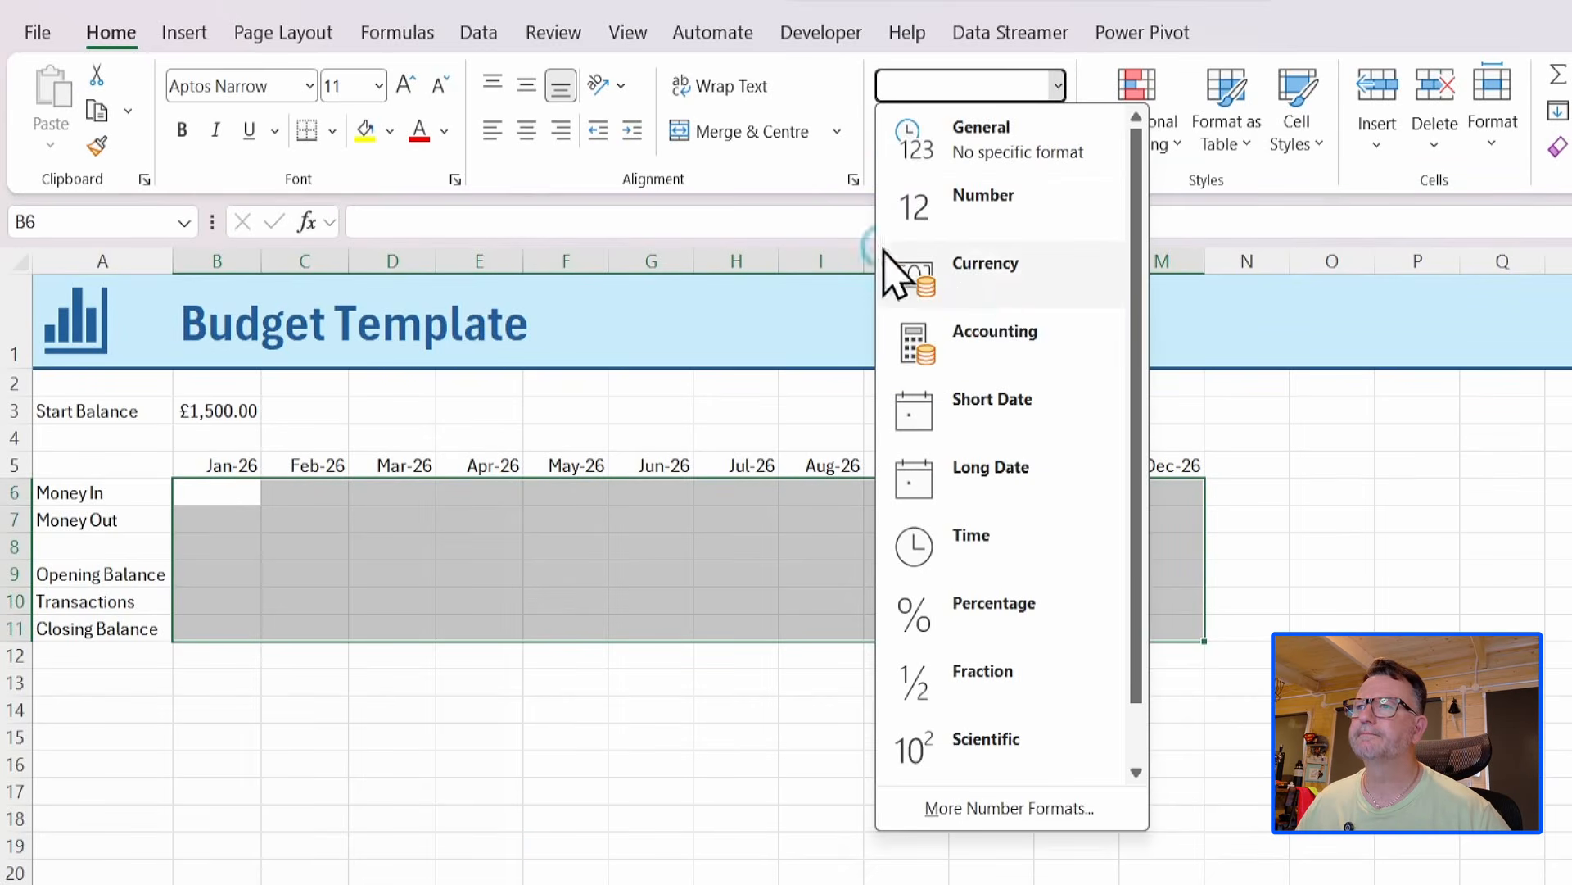
left_click(1003, 288)
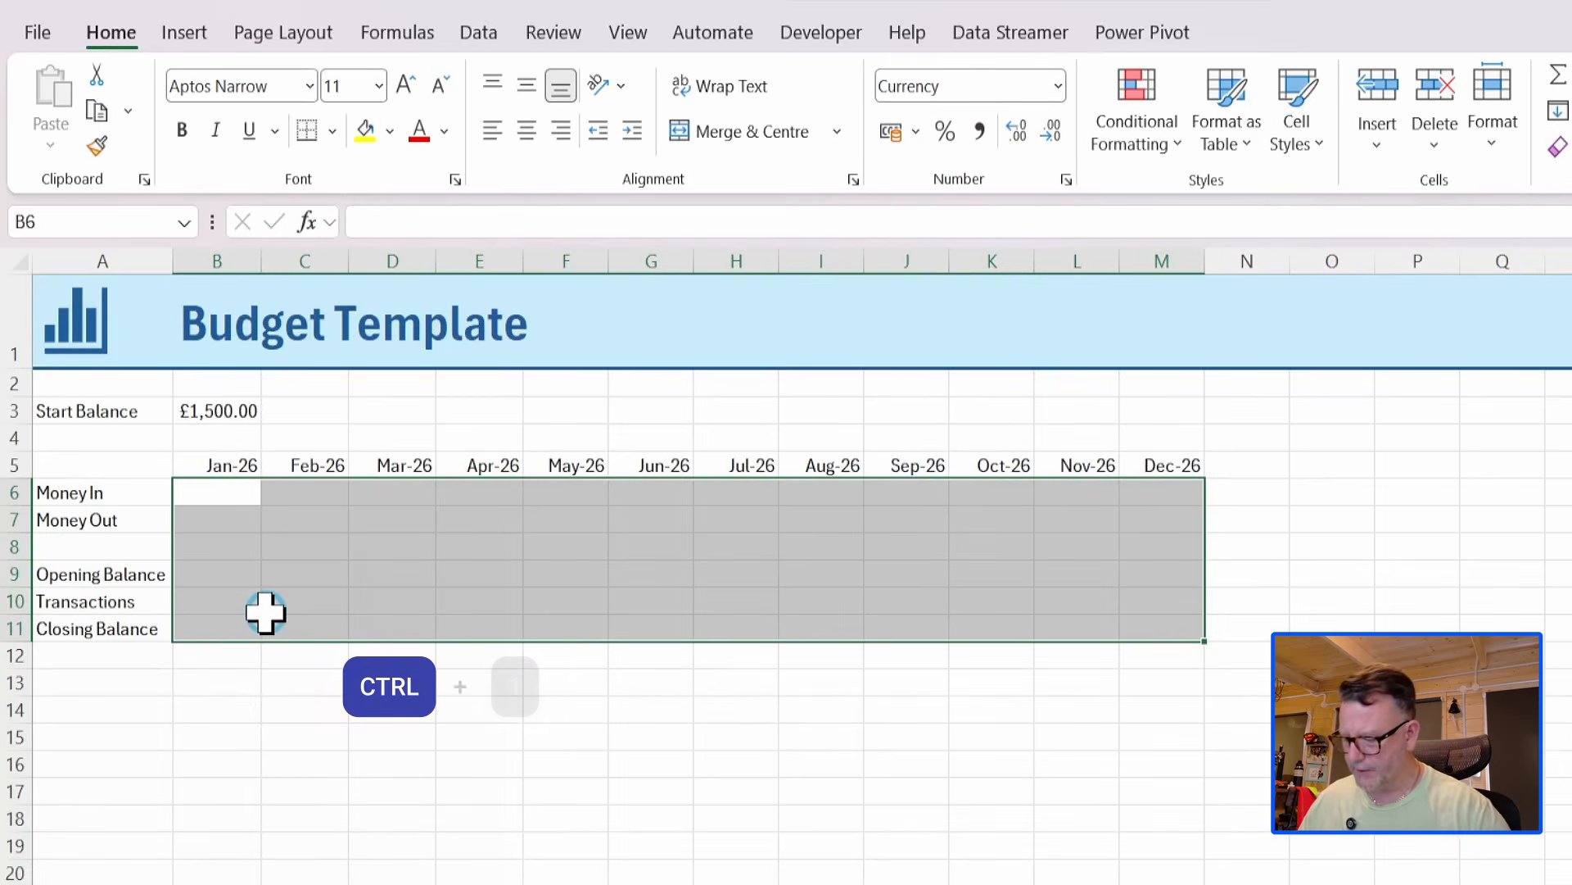
Give B6:M11 the custom number format £#,##0.00;[Red](£#,##0.00), based on the currency style with red negatives.
key("ctrl+1")
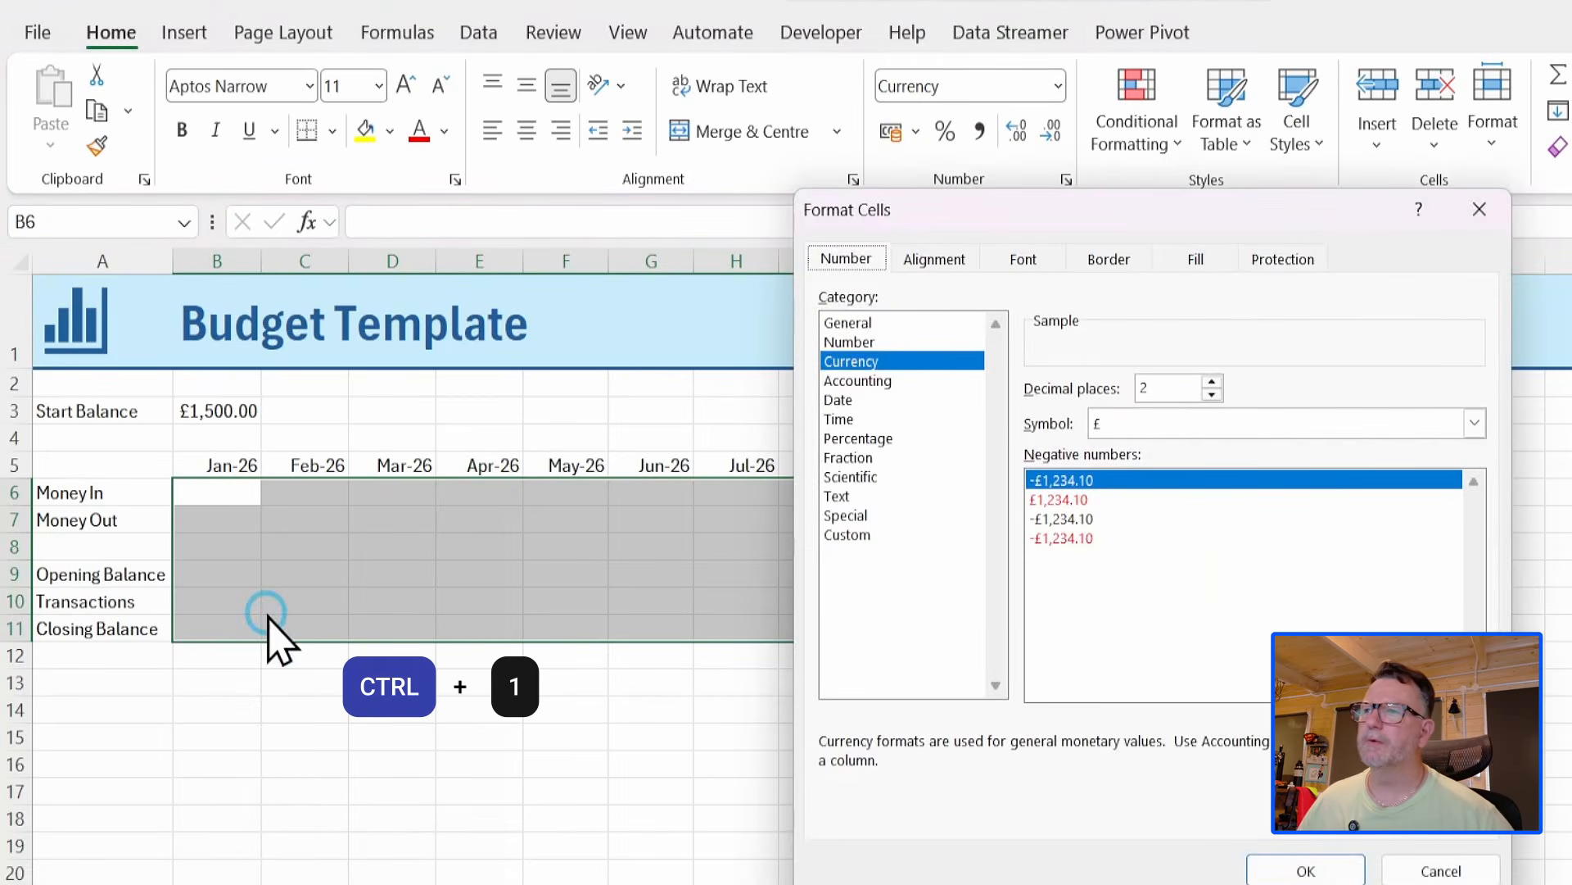
left_click(853, 364)
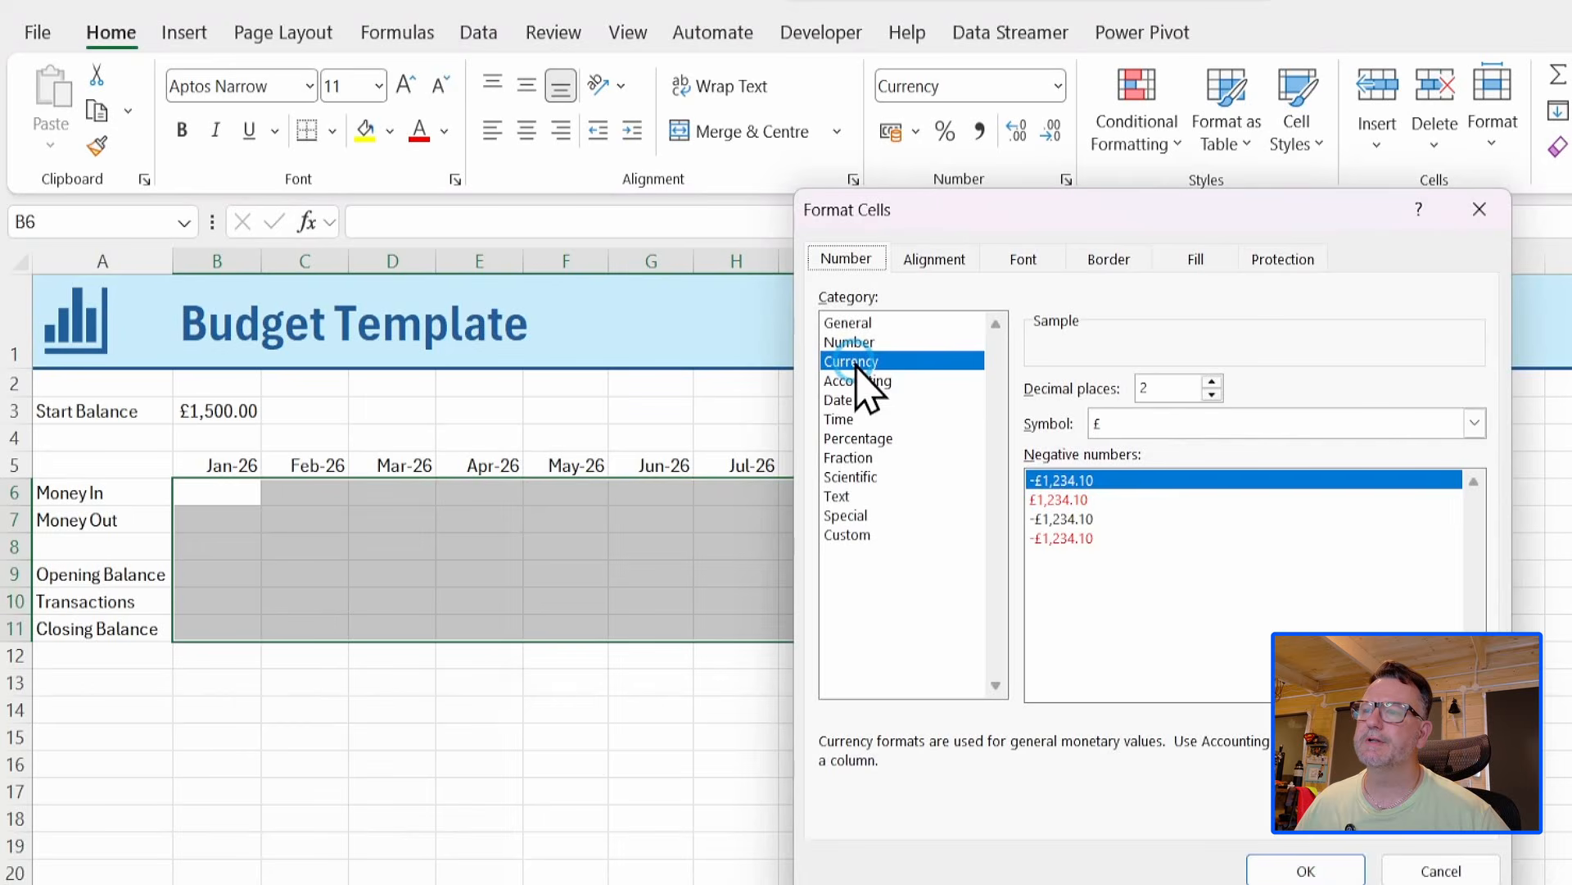
left_click(1073, 491)
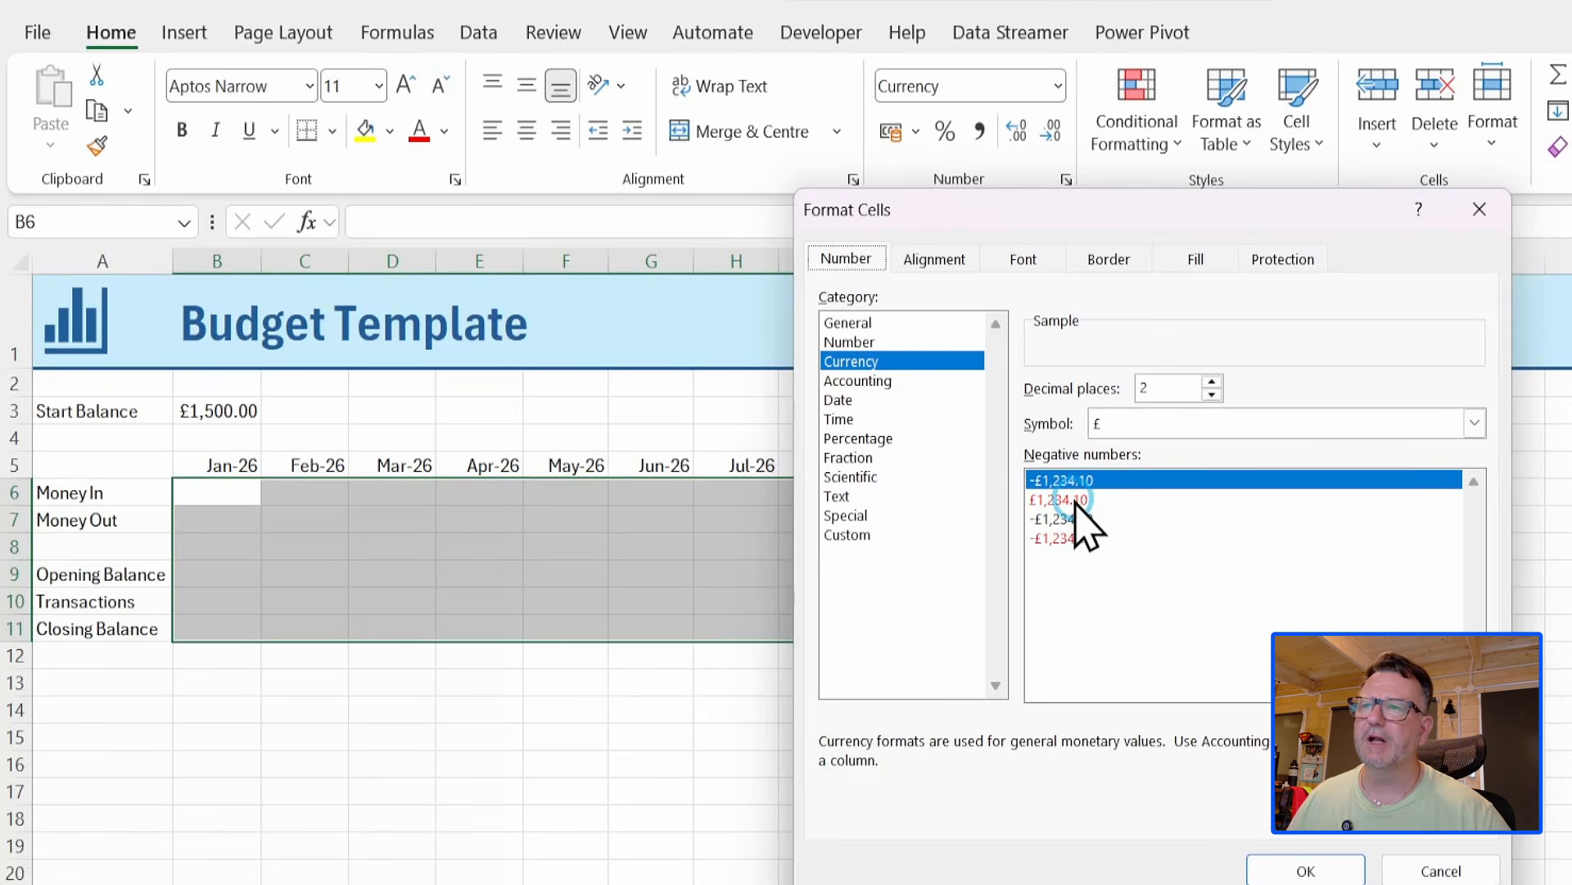
left_click(1065, 499)
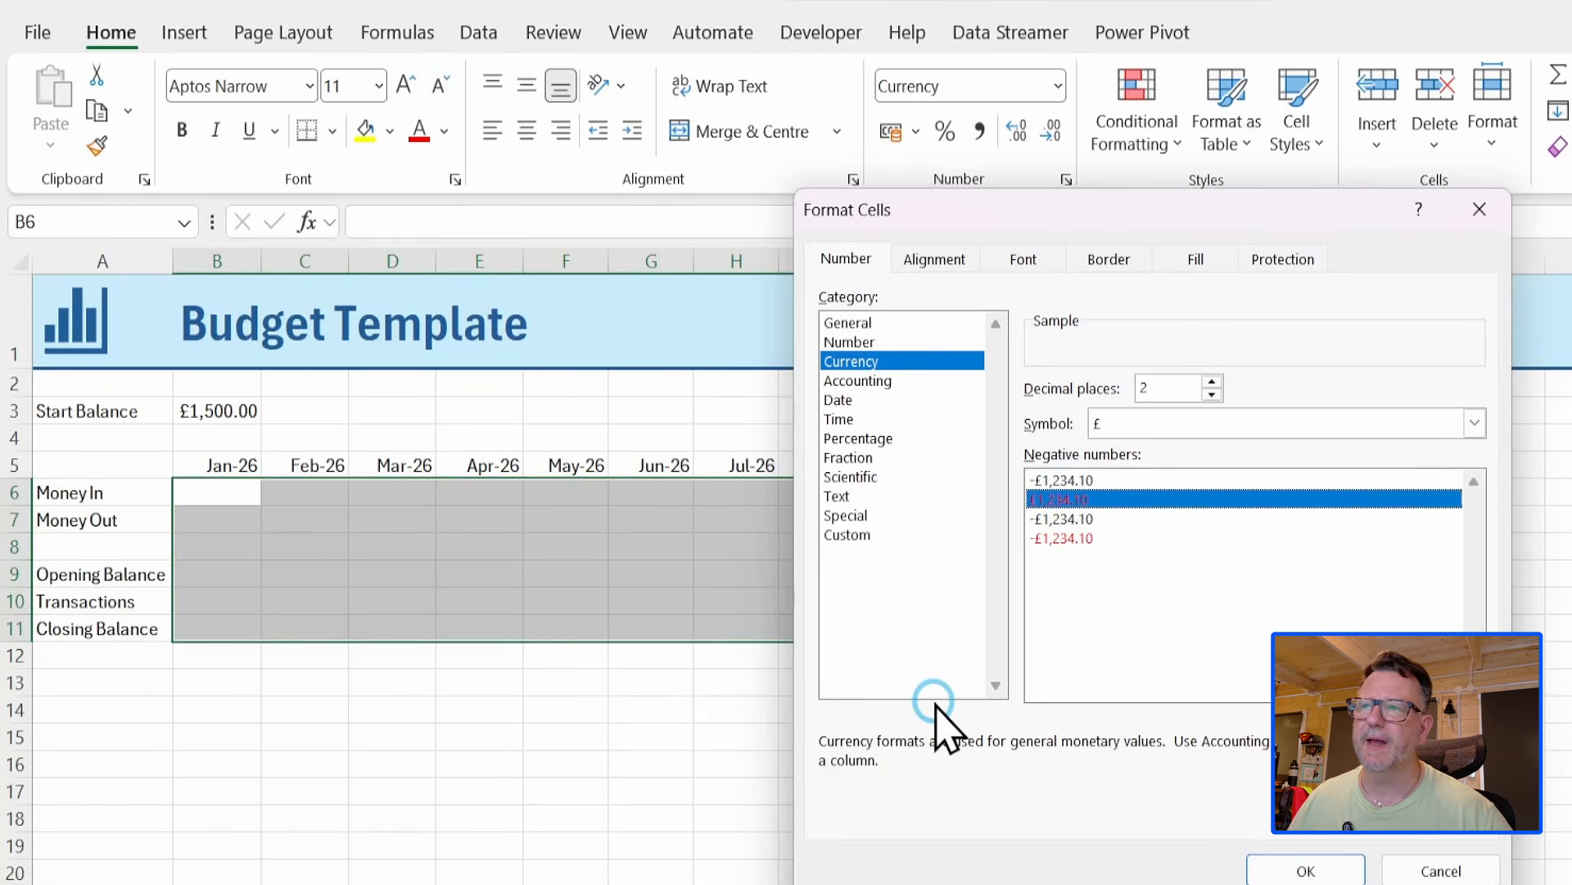
left_click(851, 537)
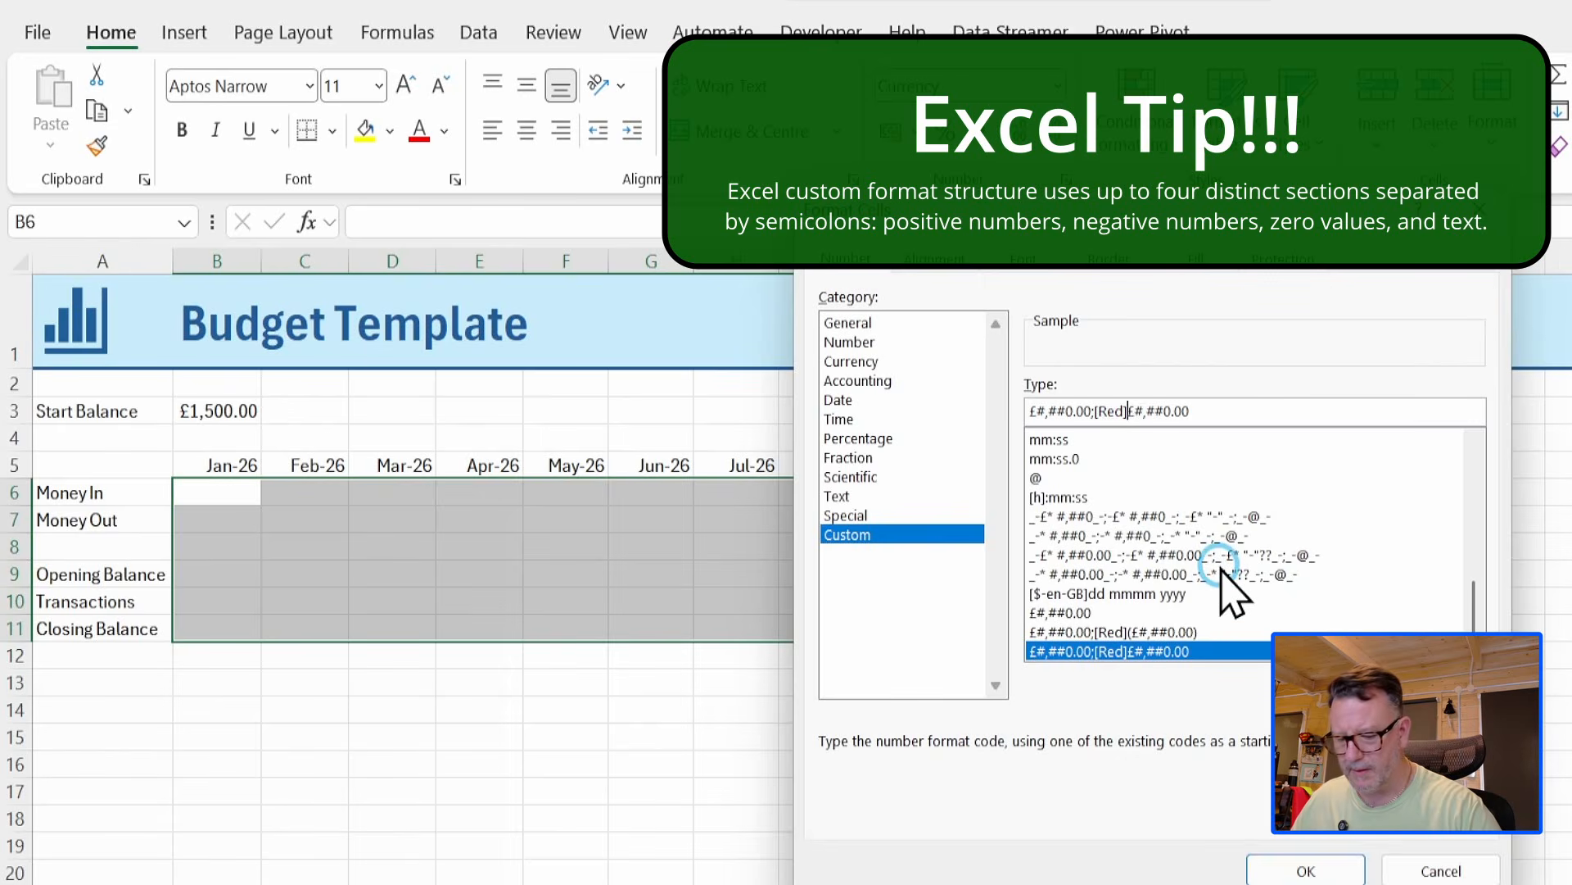
type("(")
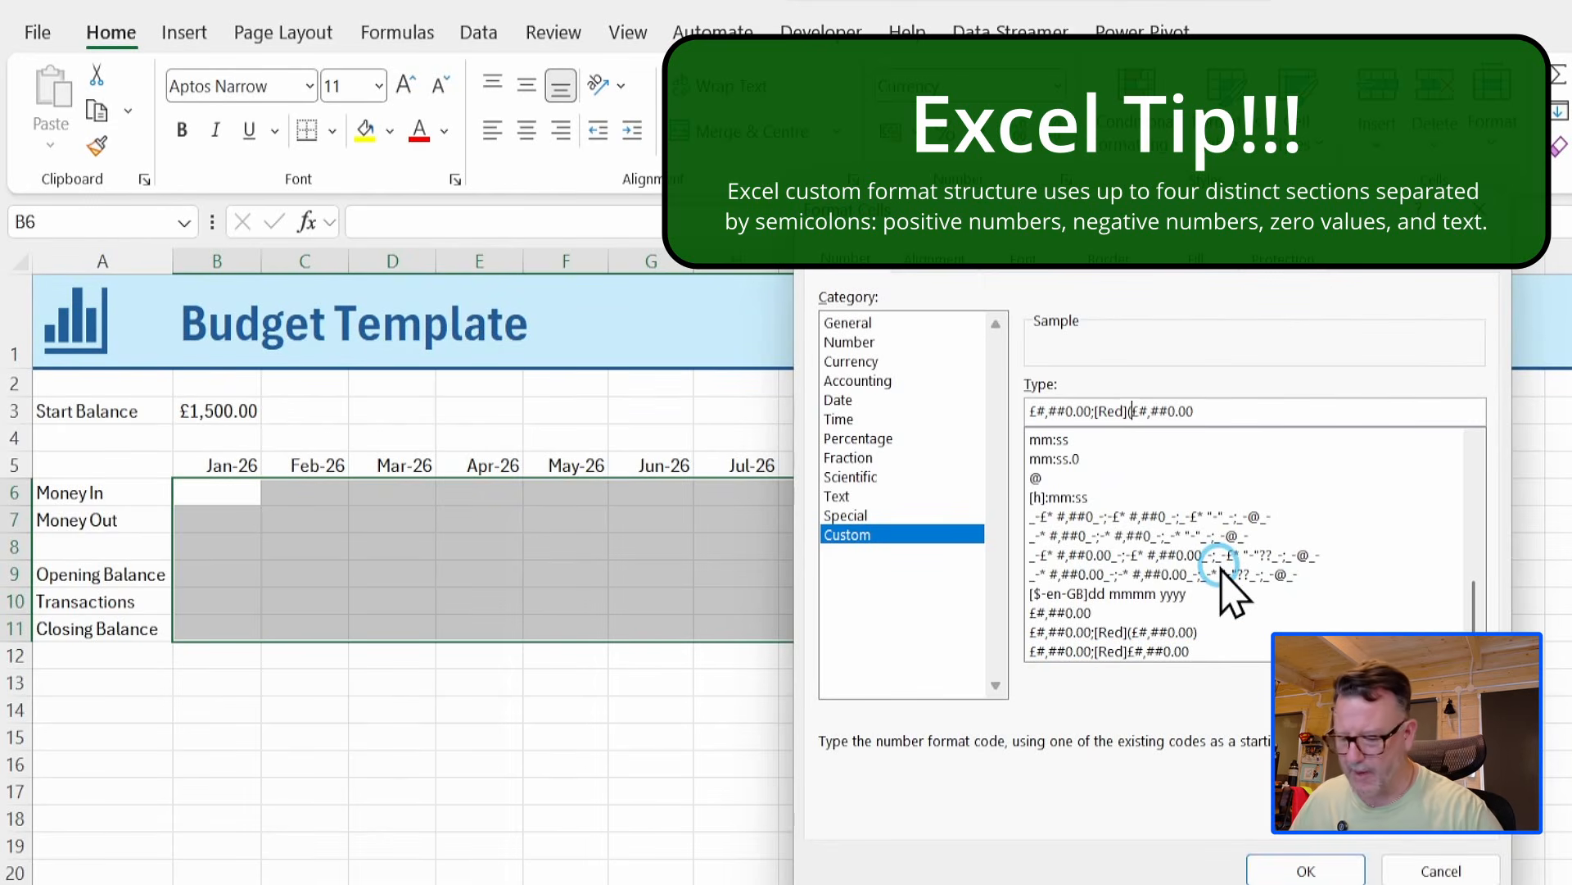
left_click(1222, 412)
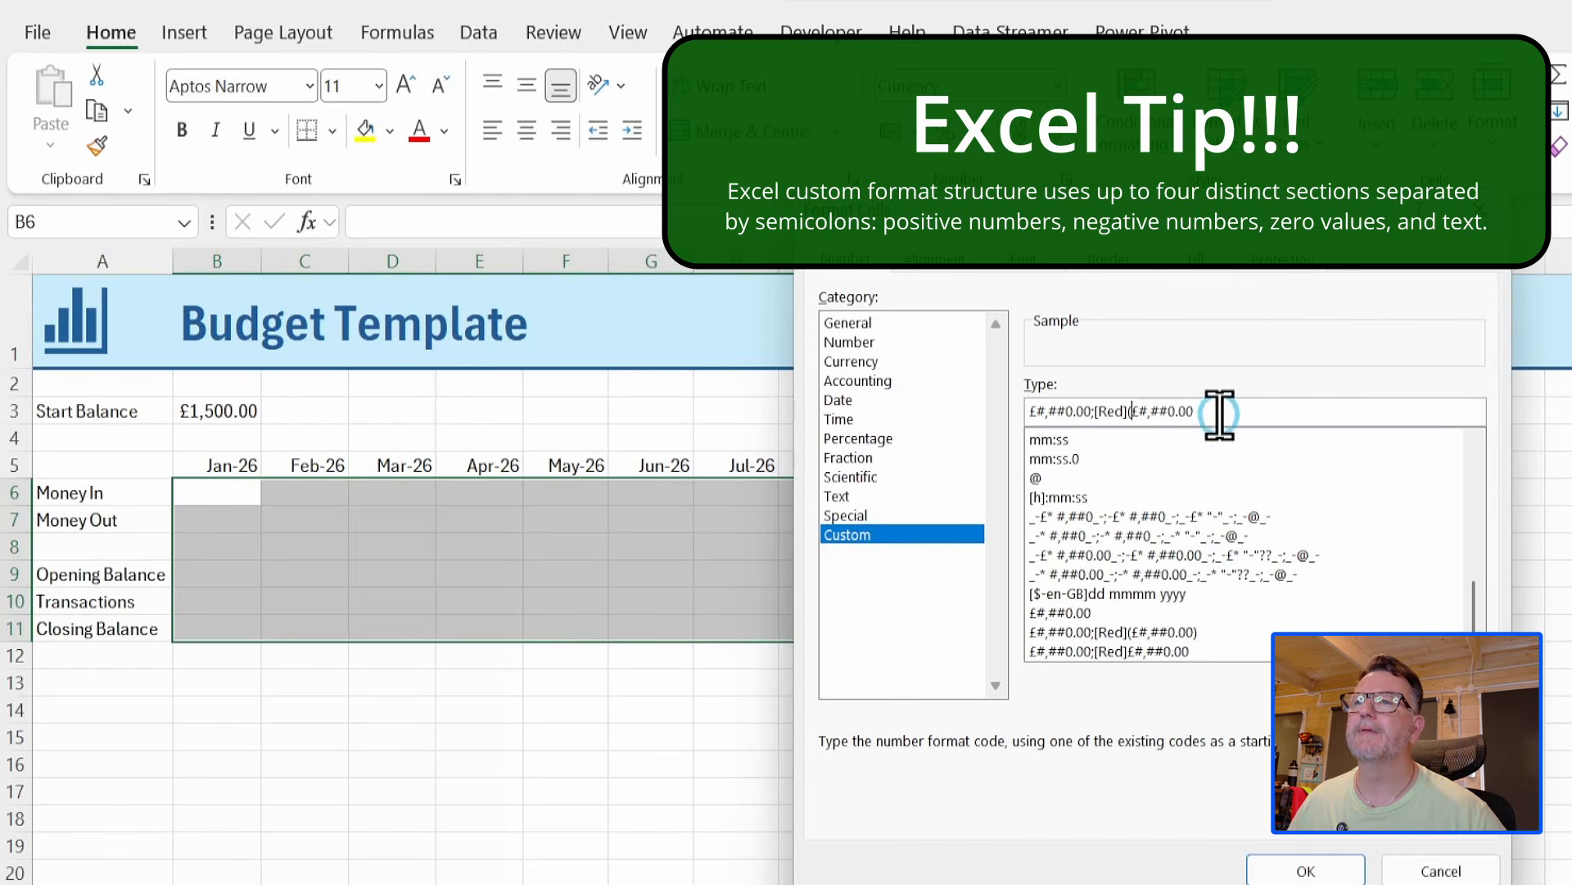
type(")")
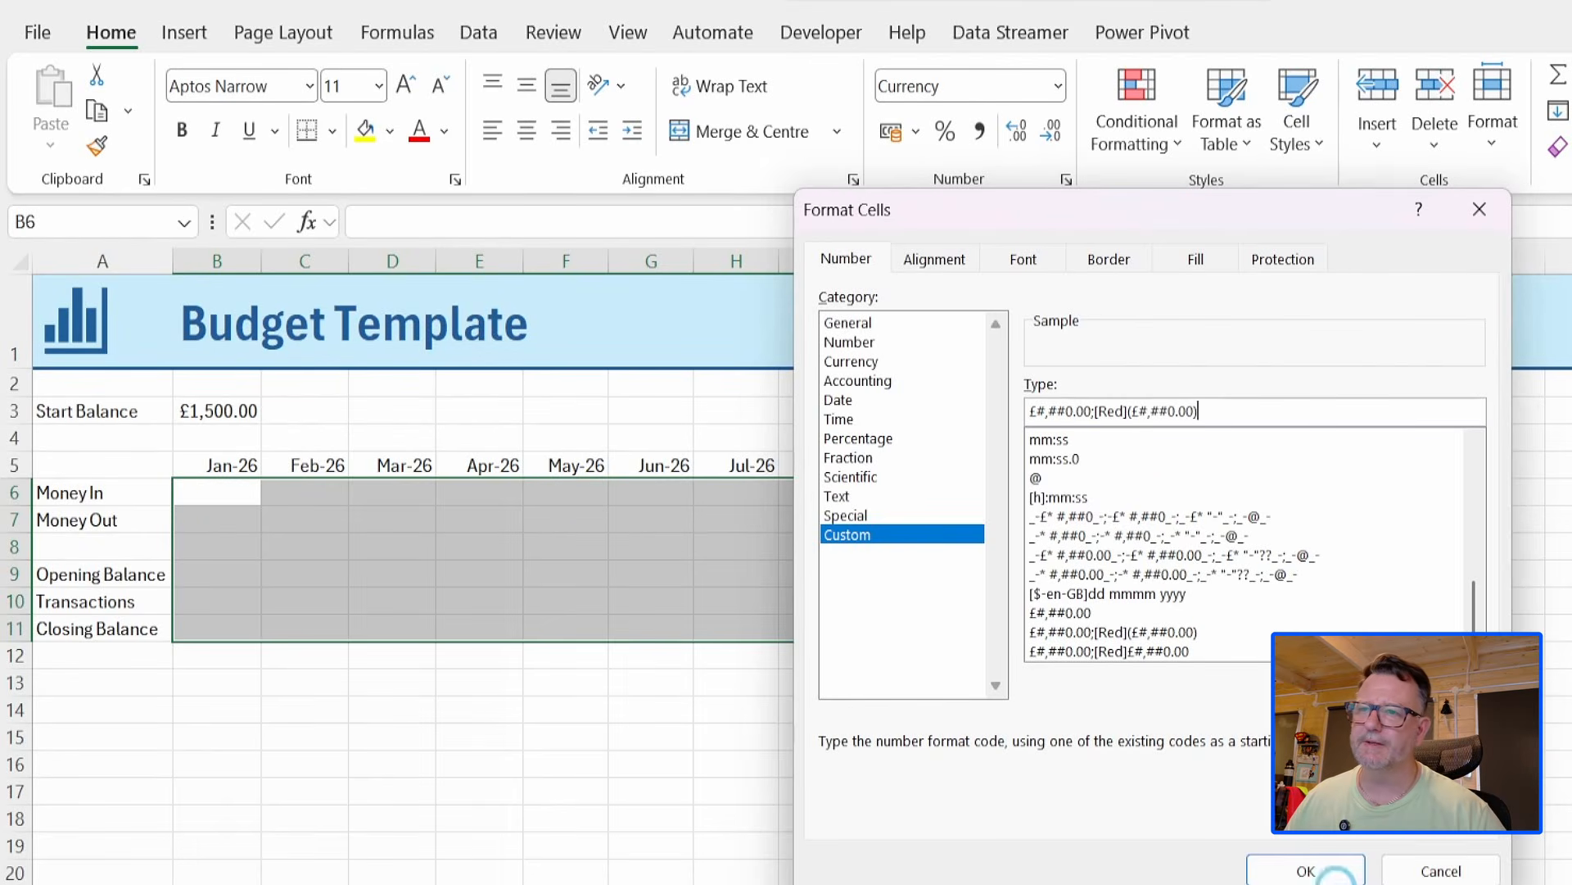
left_click(1315, 872)
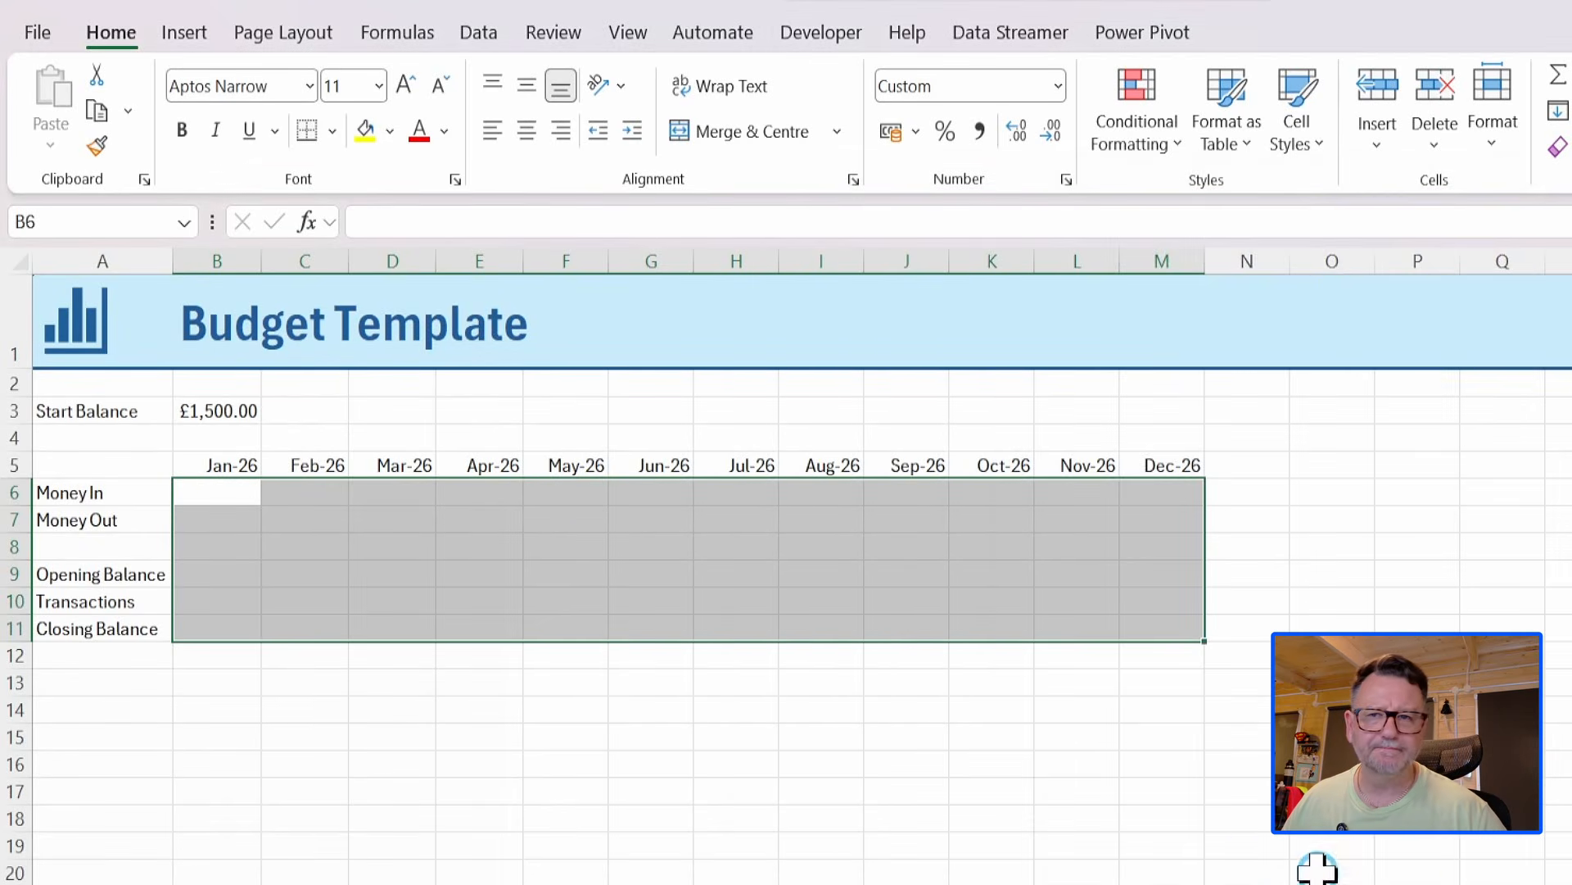
Enter Money In amounts of 4500 for Jan-26, Feb-26 and Mar-26 in cells B6 to D6.
left_click(223, 505)
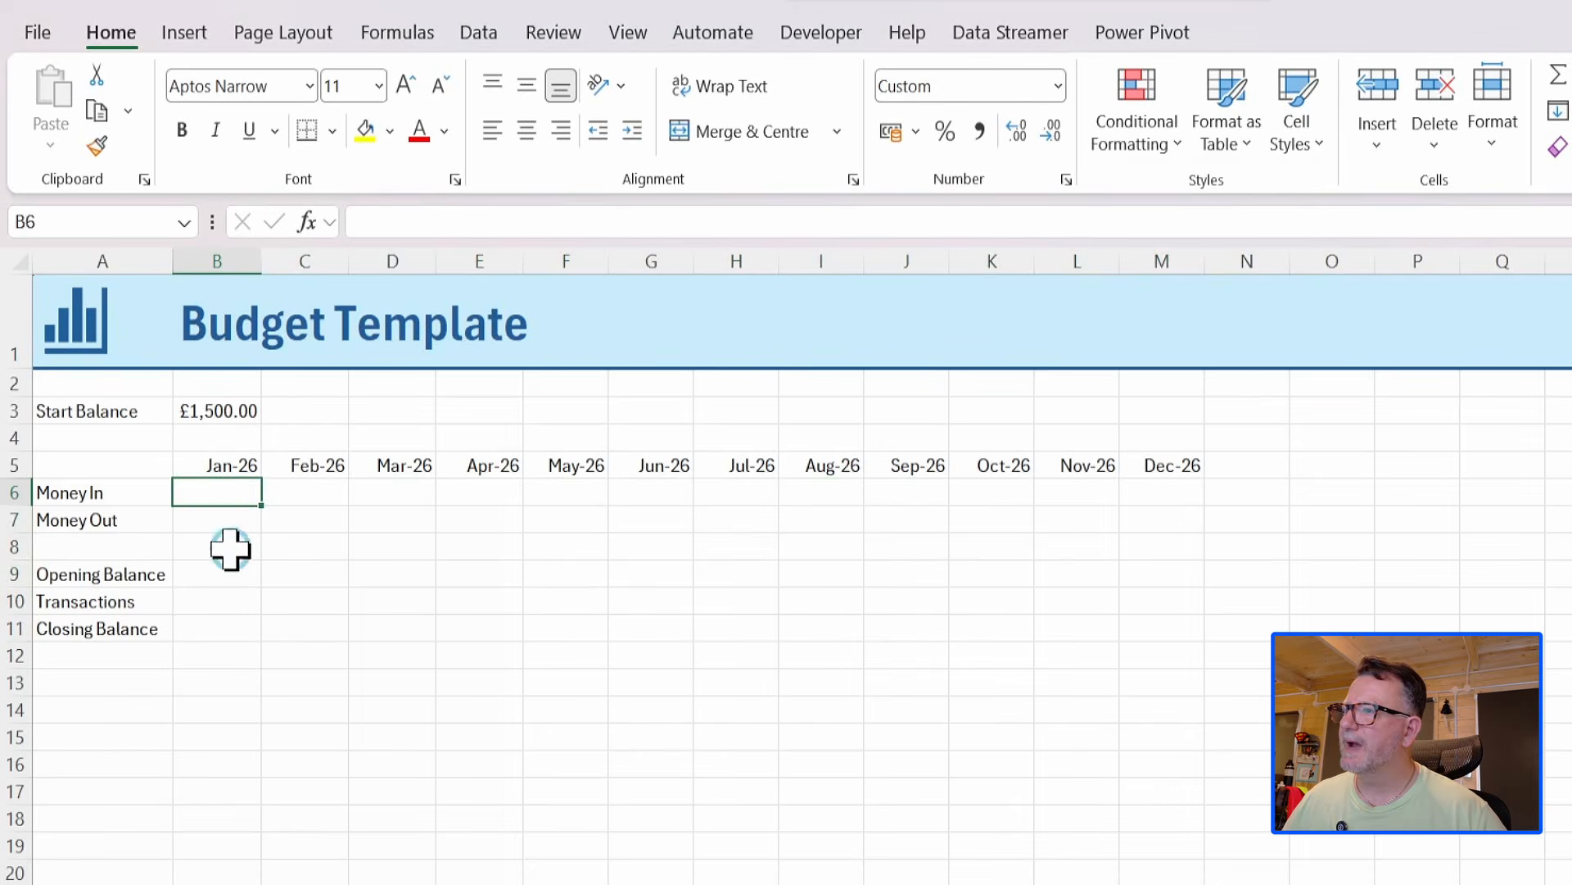
type("4500")
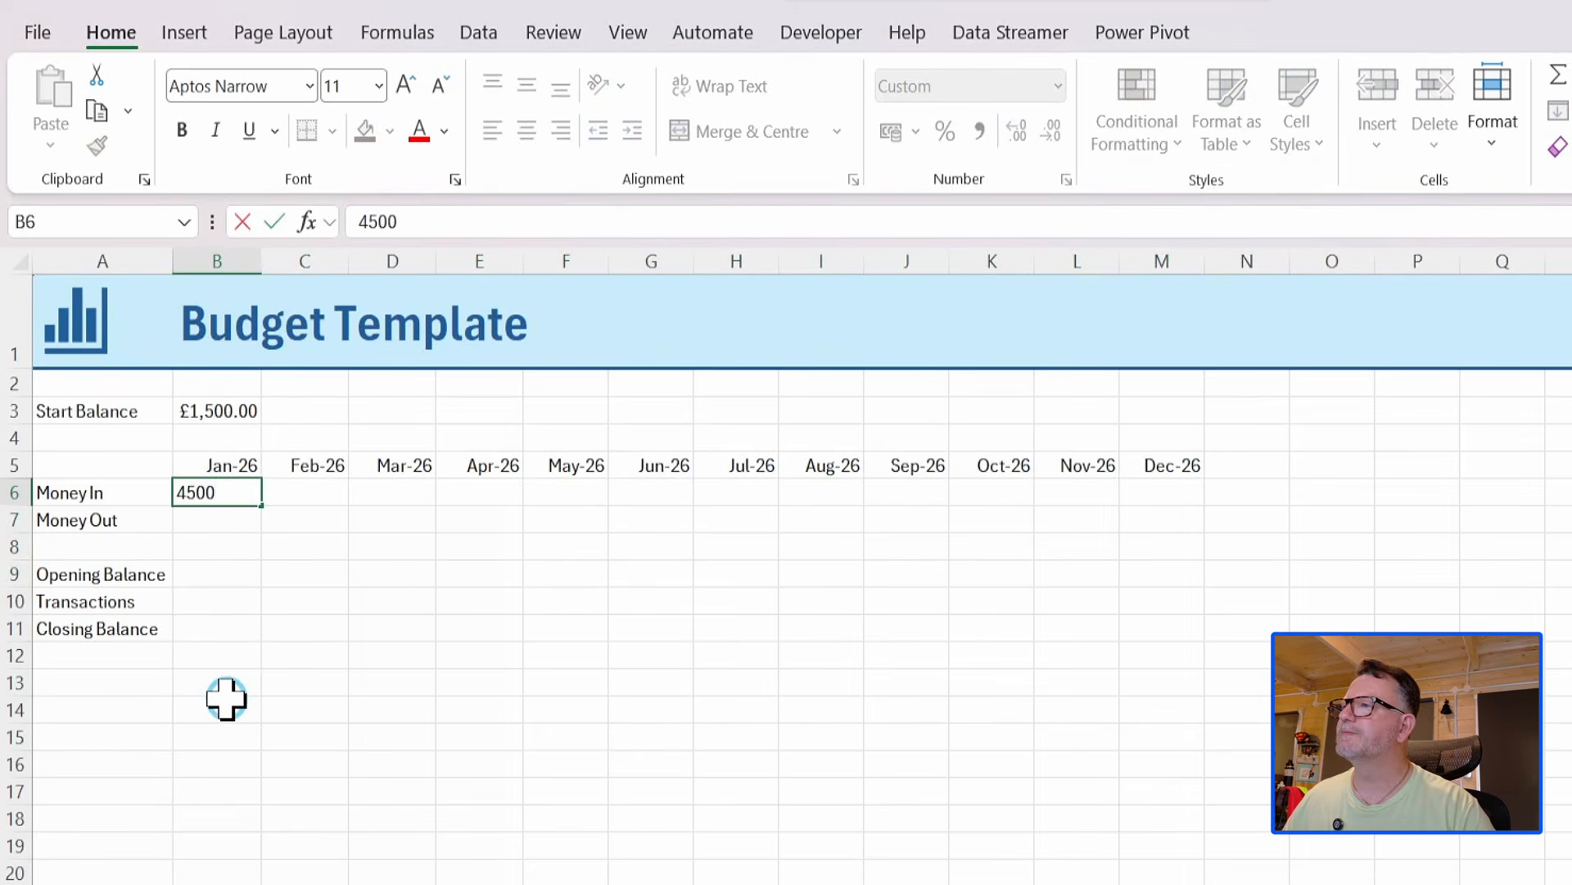
key("Tab")
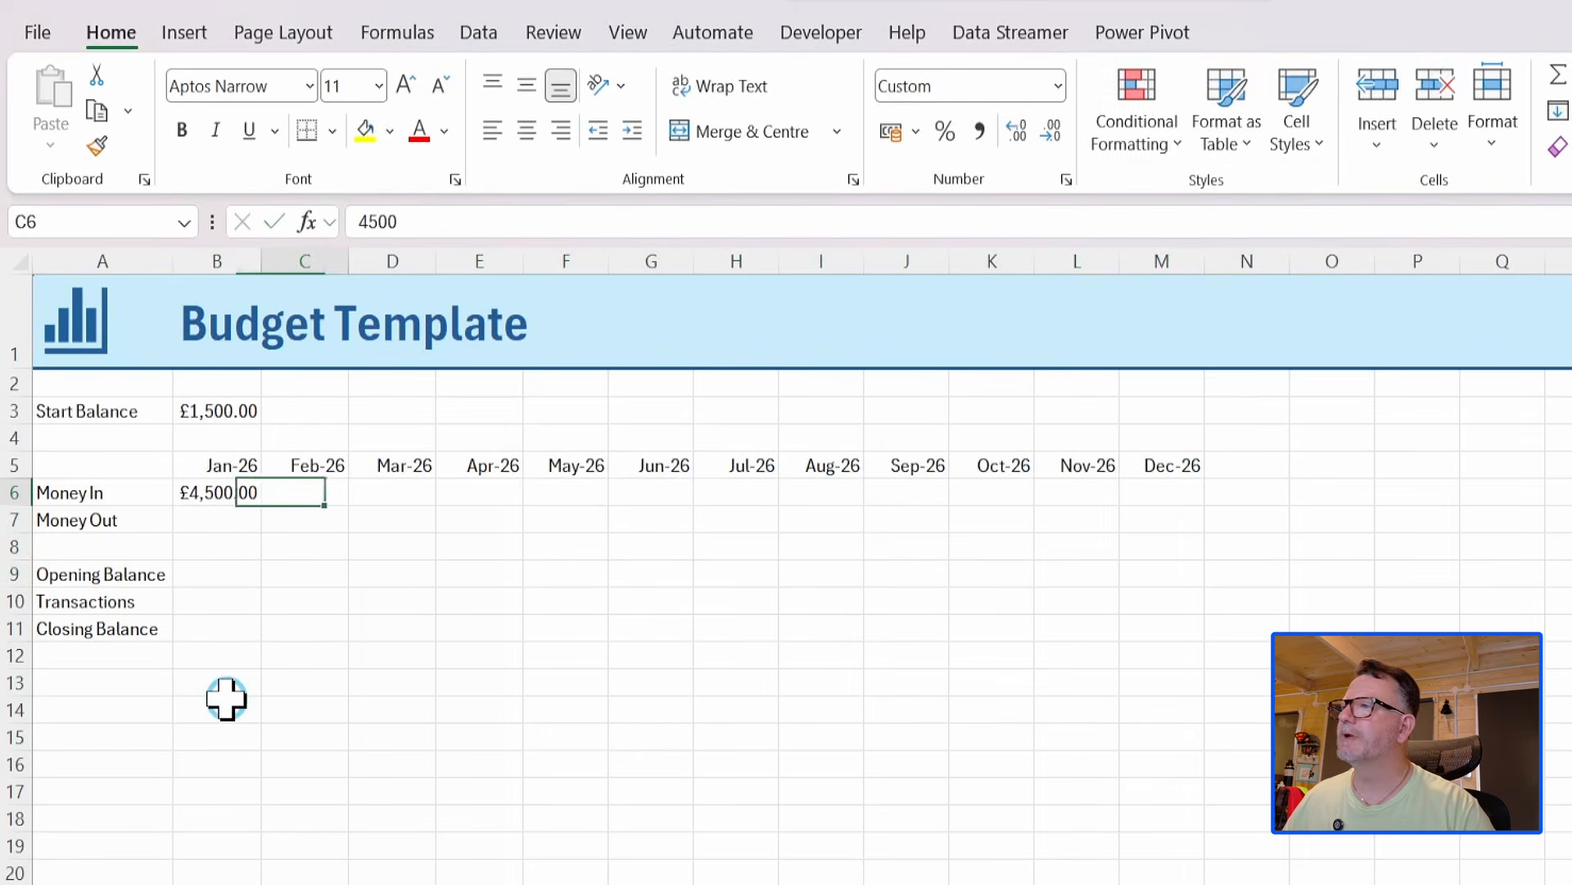
type("4500")
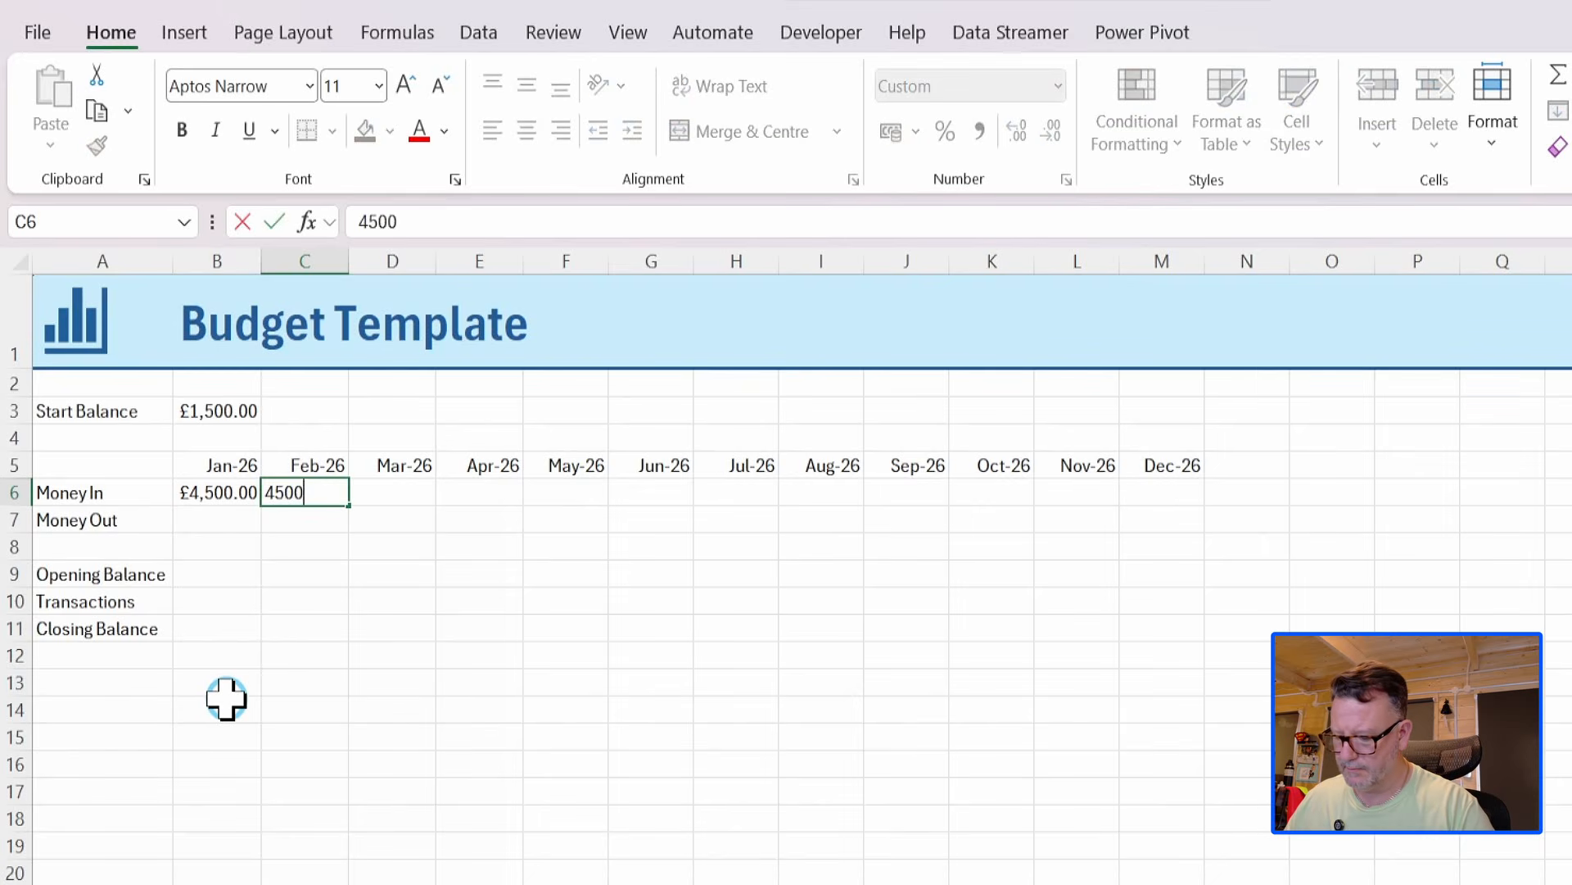
key("Tab")
type("4,50")
type("00")
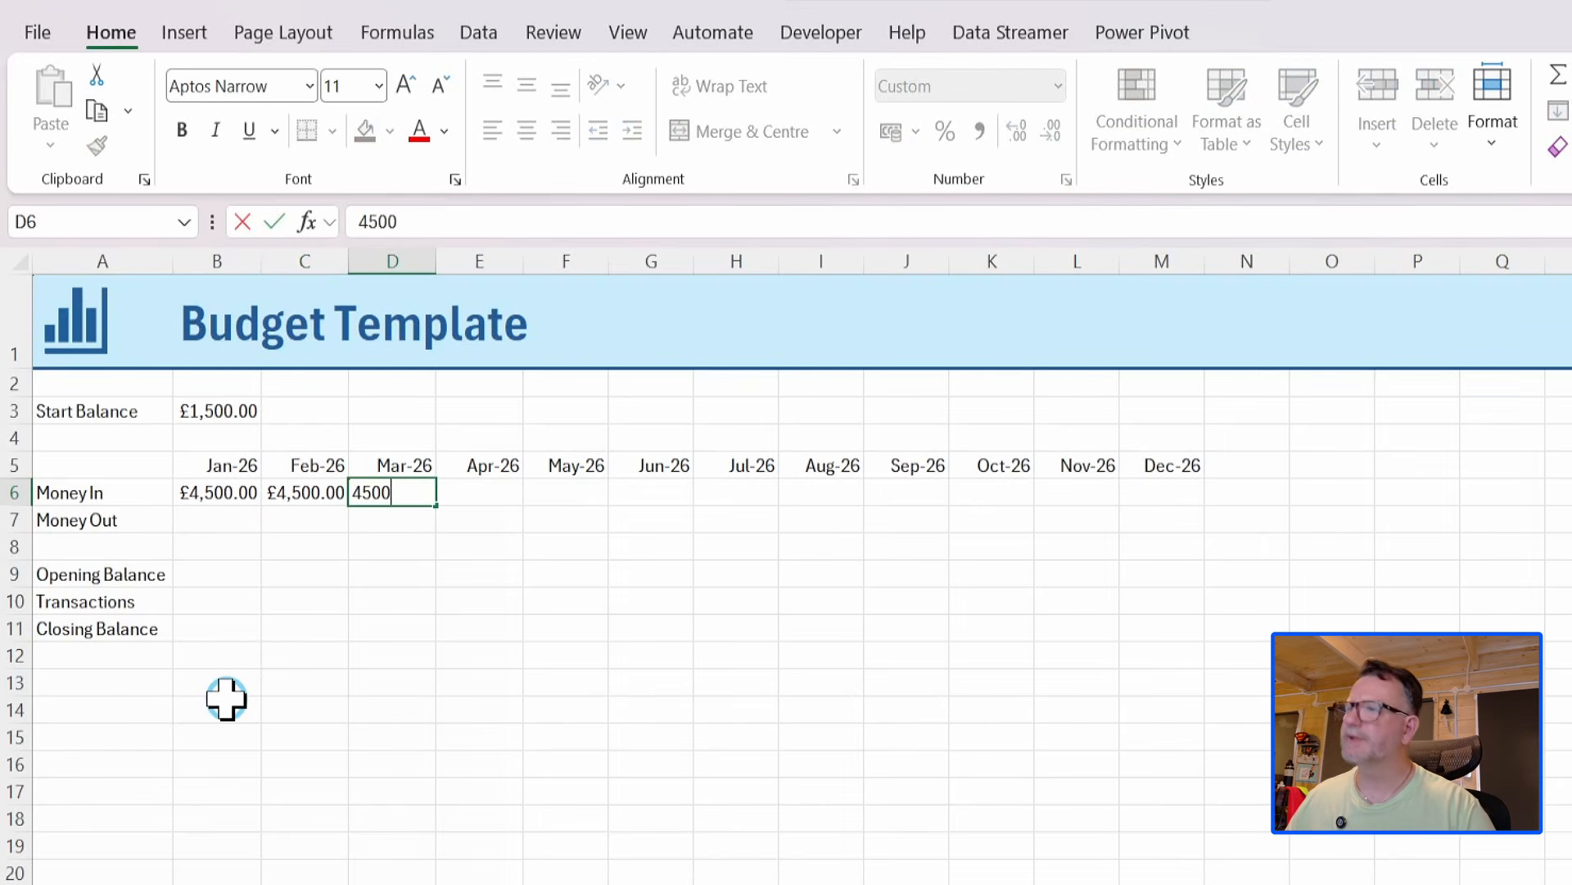
key("Return")
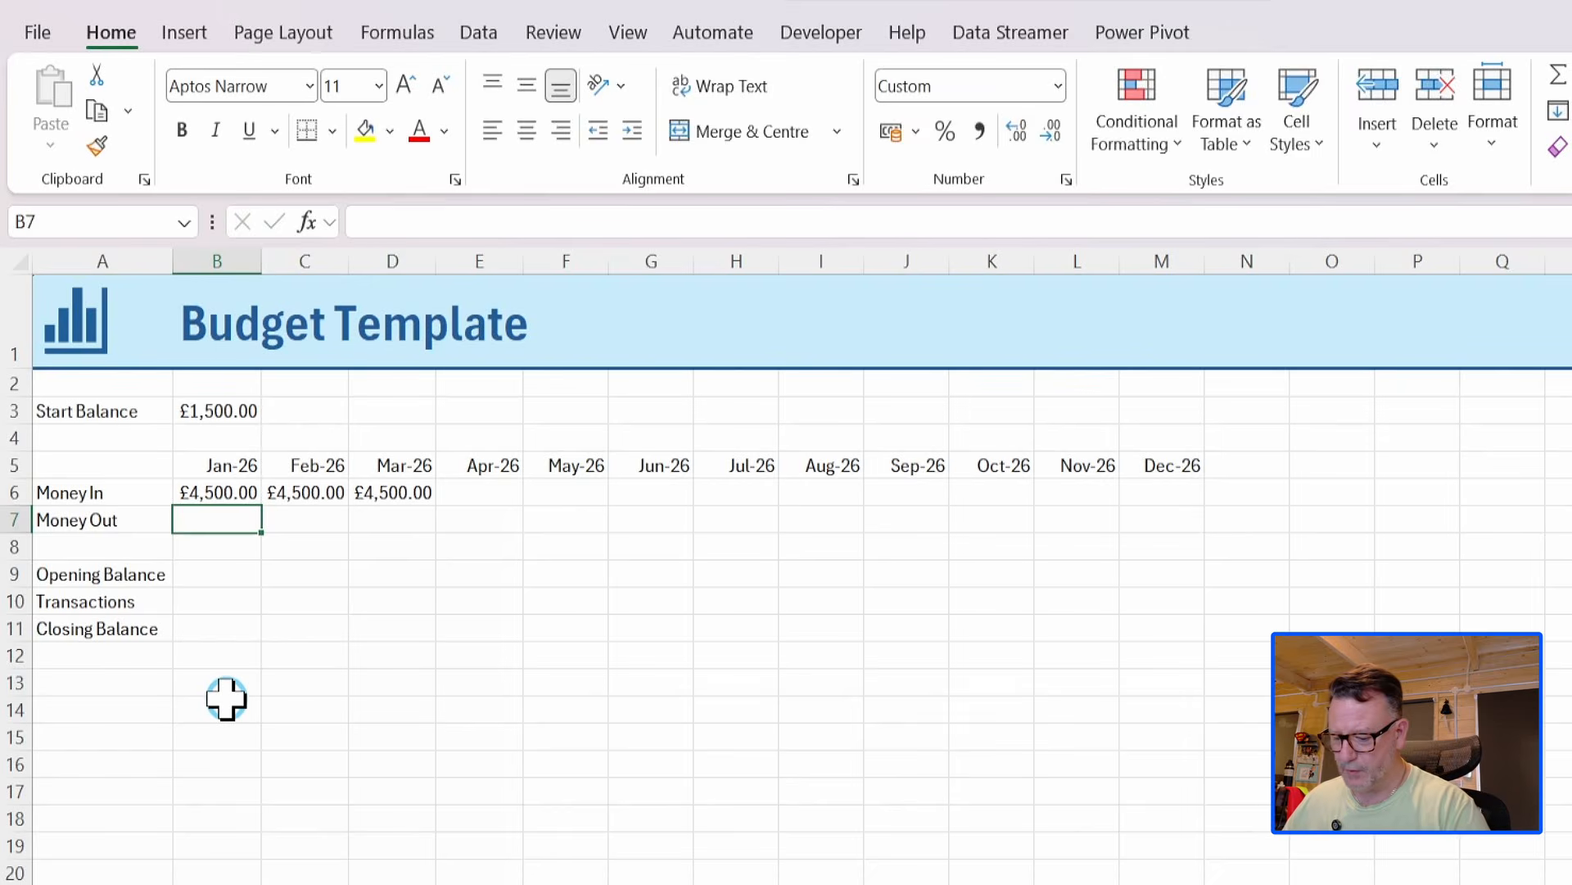
Enter Money Out amounts of 5000, 4200 and 3987 for Jan-26 to Mar-26 in cells B7 to D7.
type("5000")
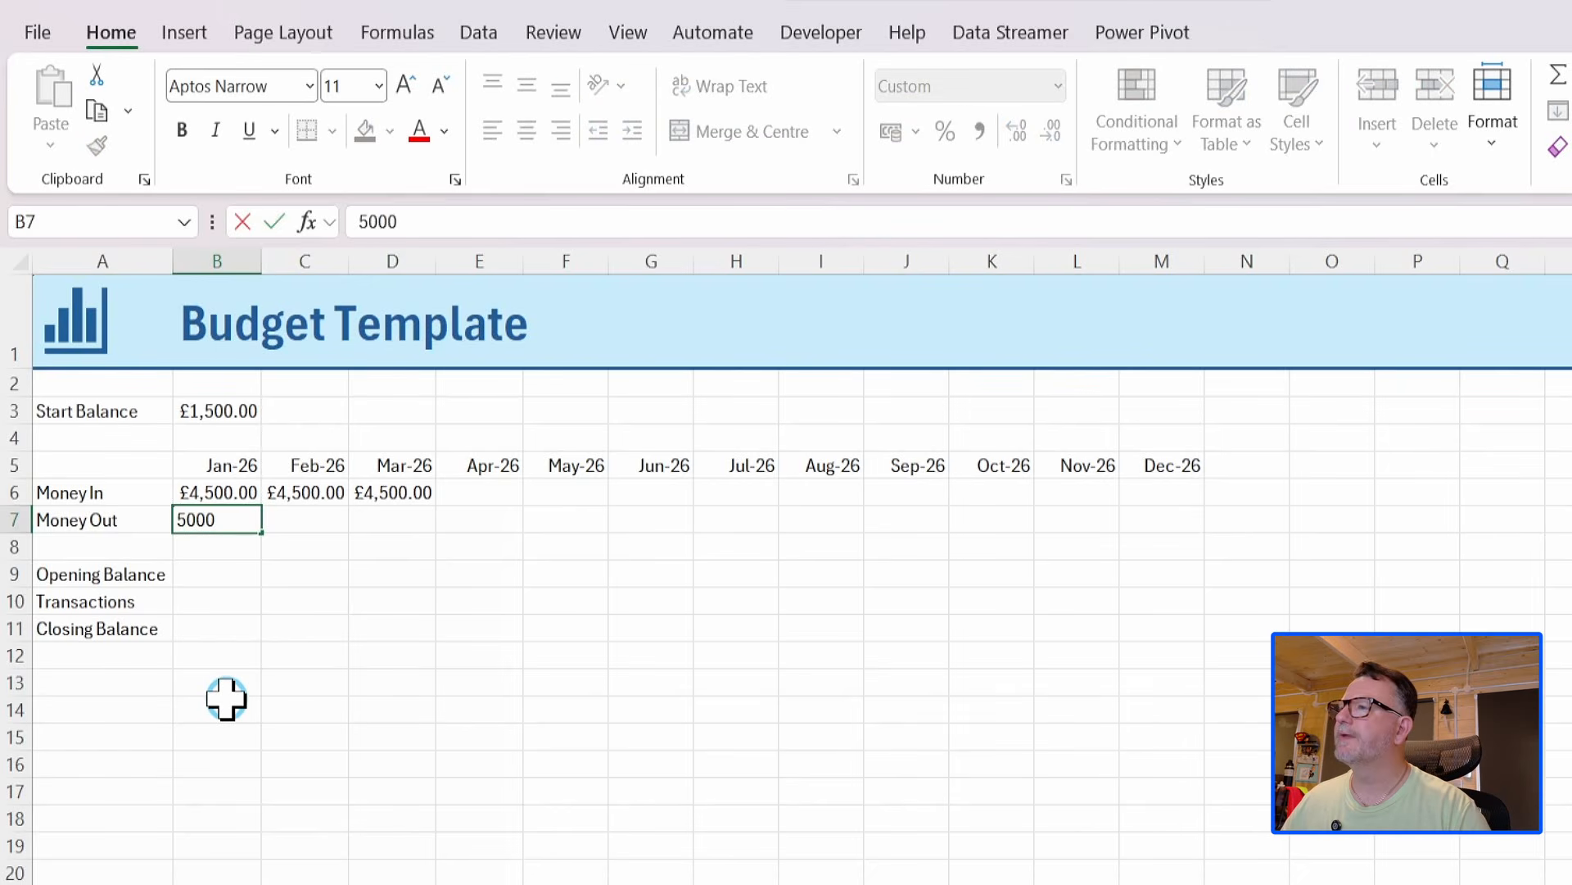
key("Tab")
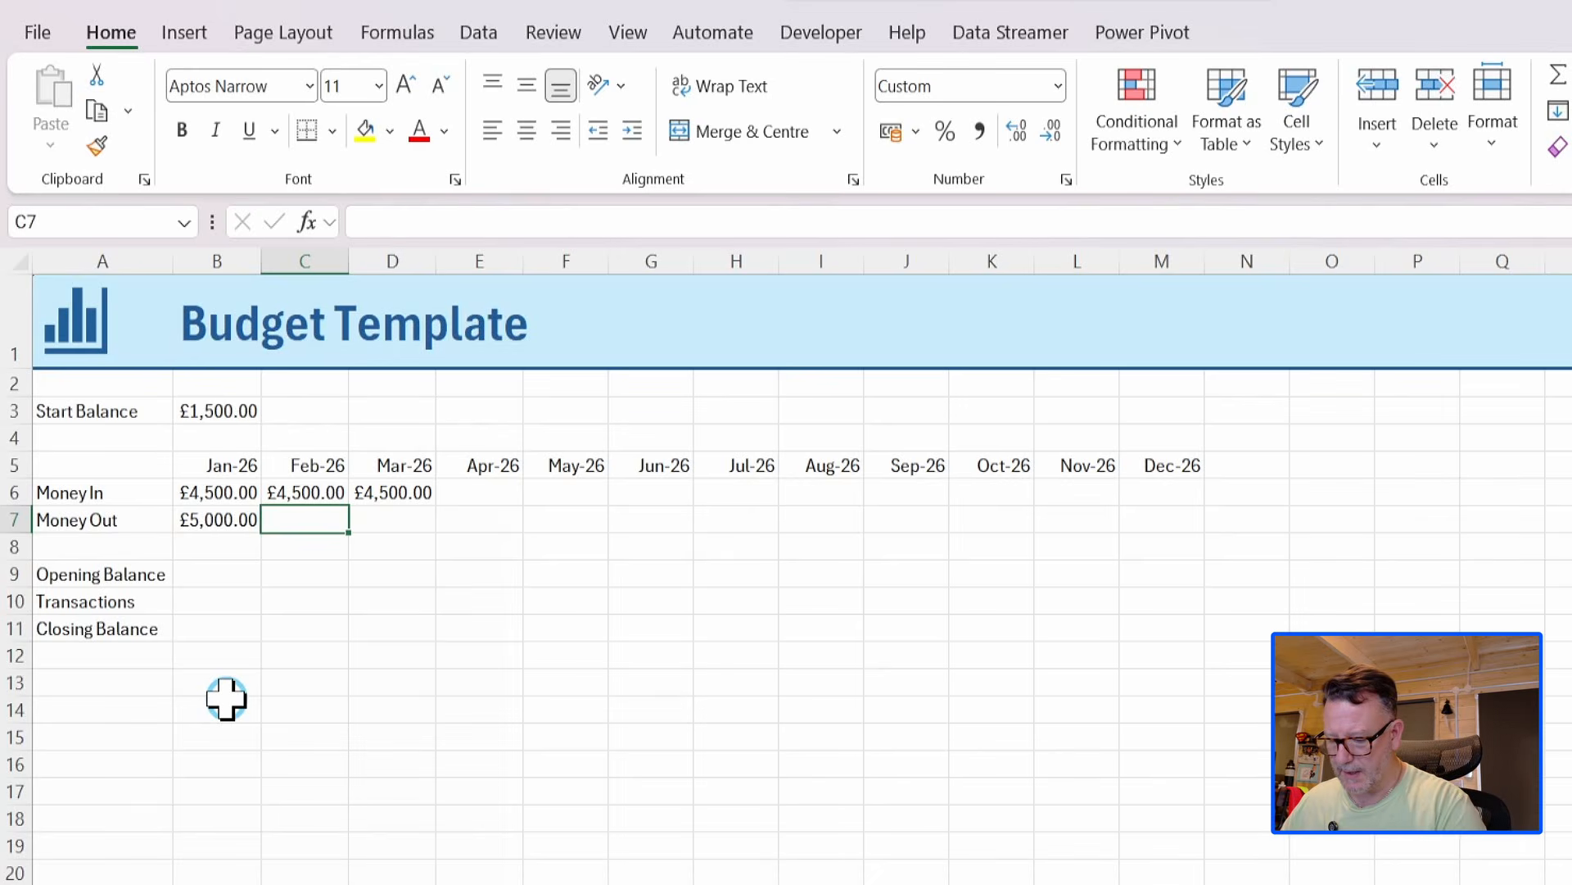
type("4")
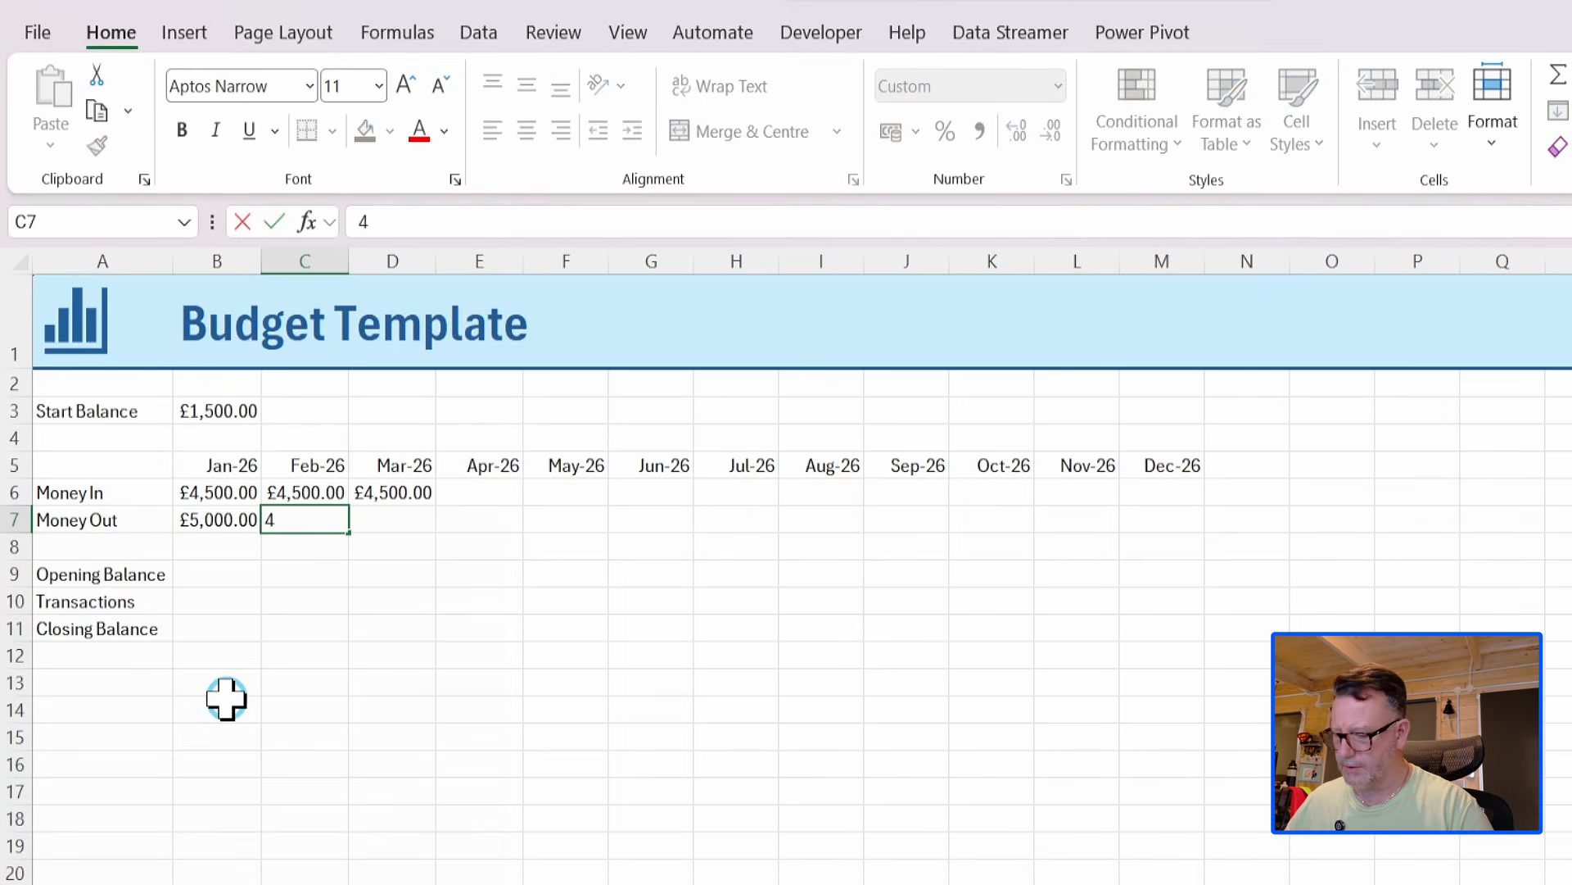
type("200")
key("Tab")
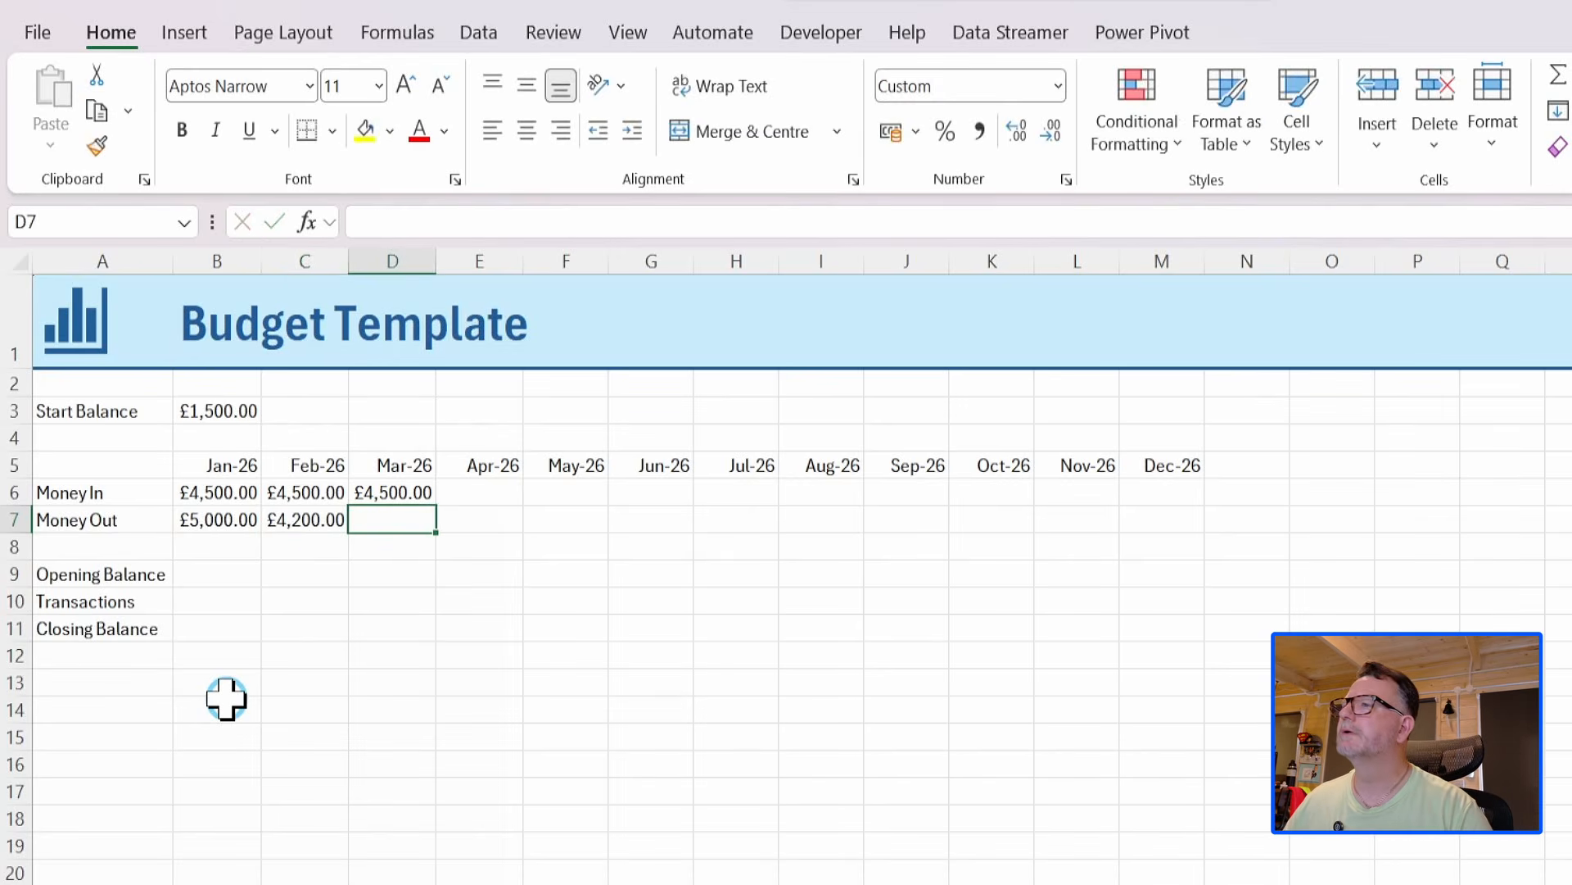
type("3987")
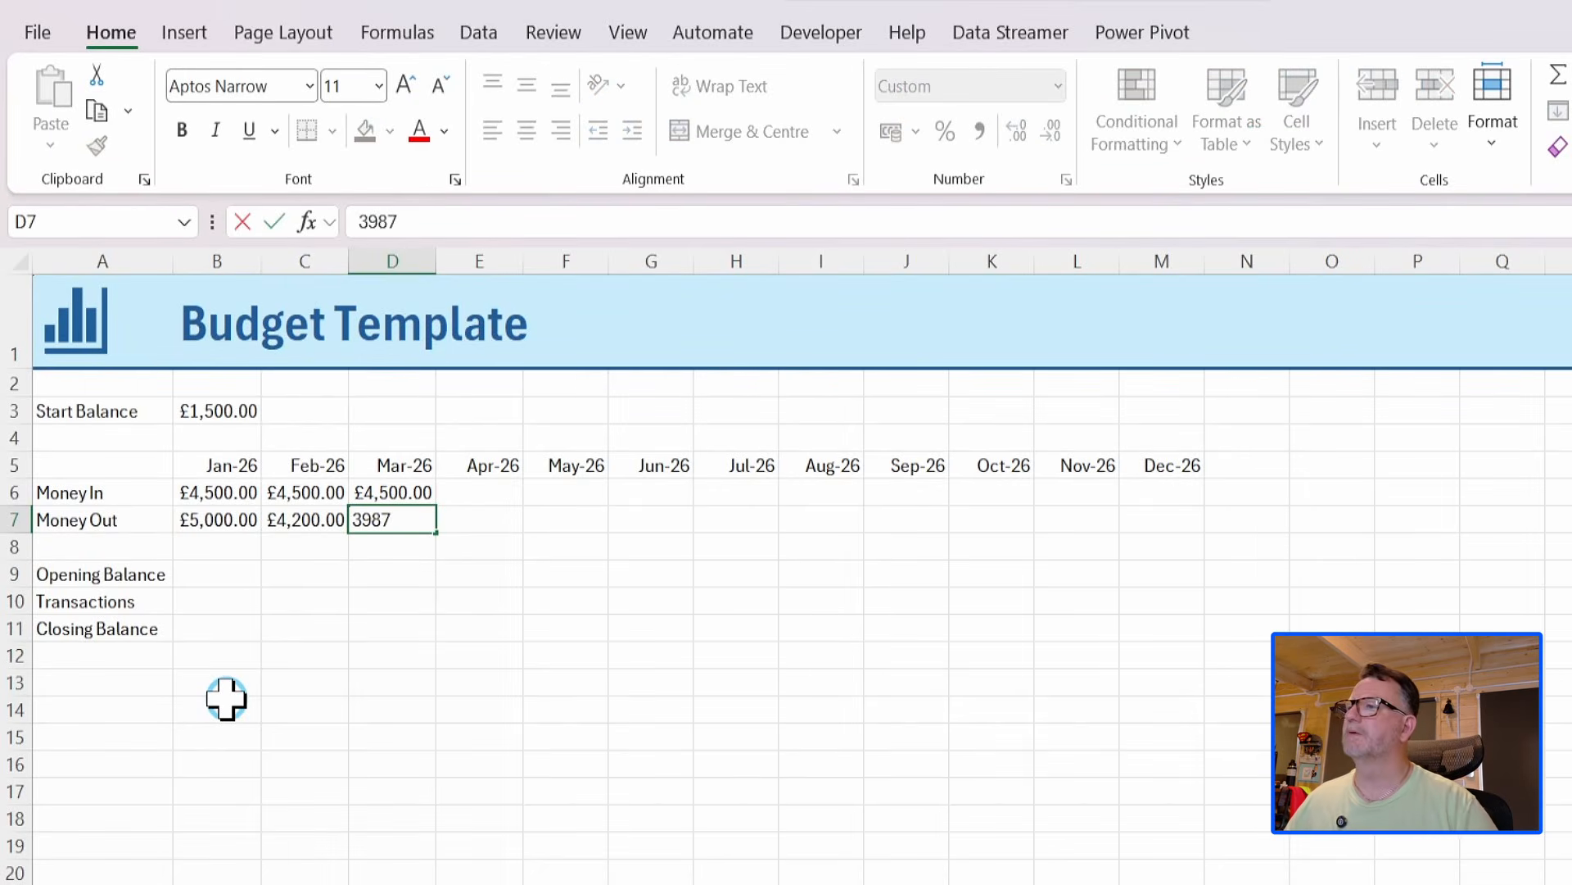
key("Tab")
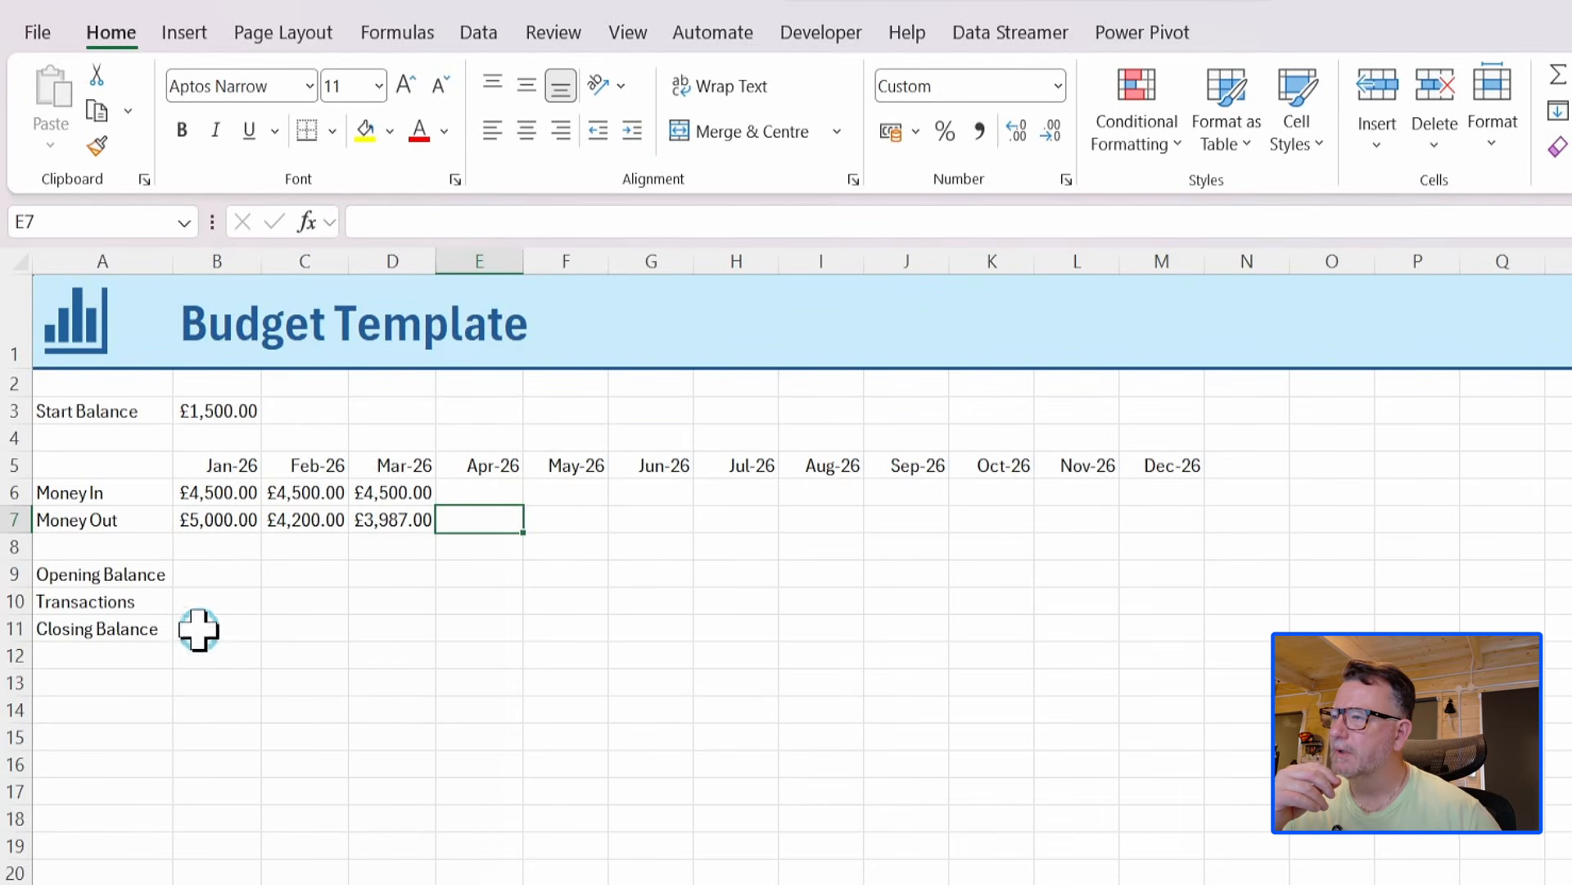
Enter the Transactions formula =B6:M6+-B7:M7 in cell B10 to subtract Money Out from Money In for every month.
left_click(197, 604)
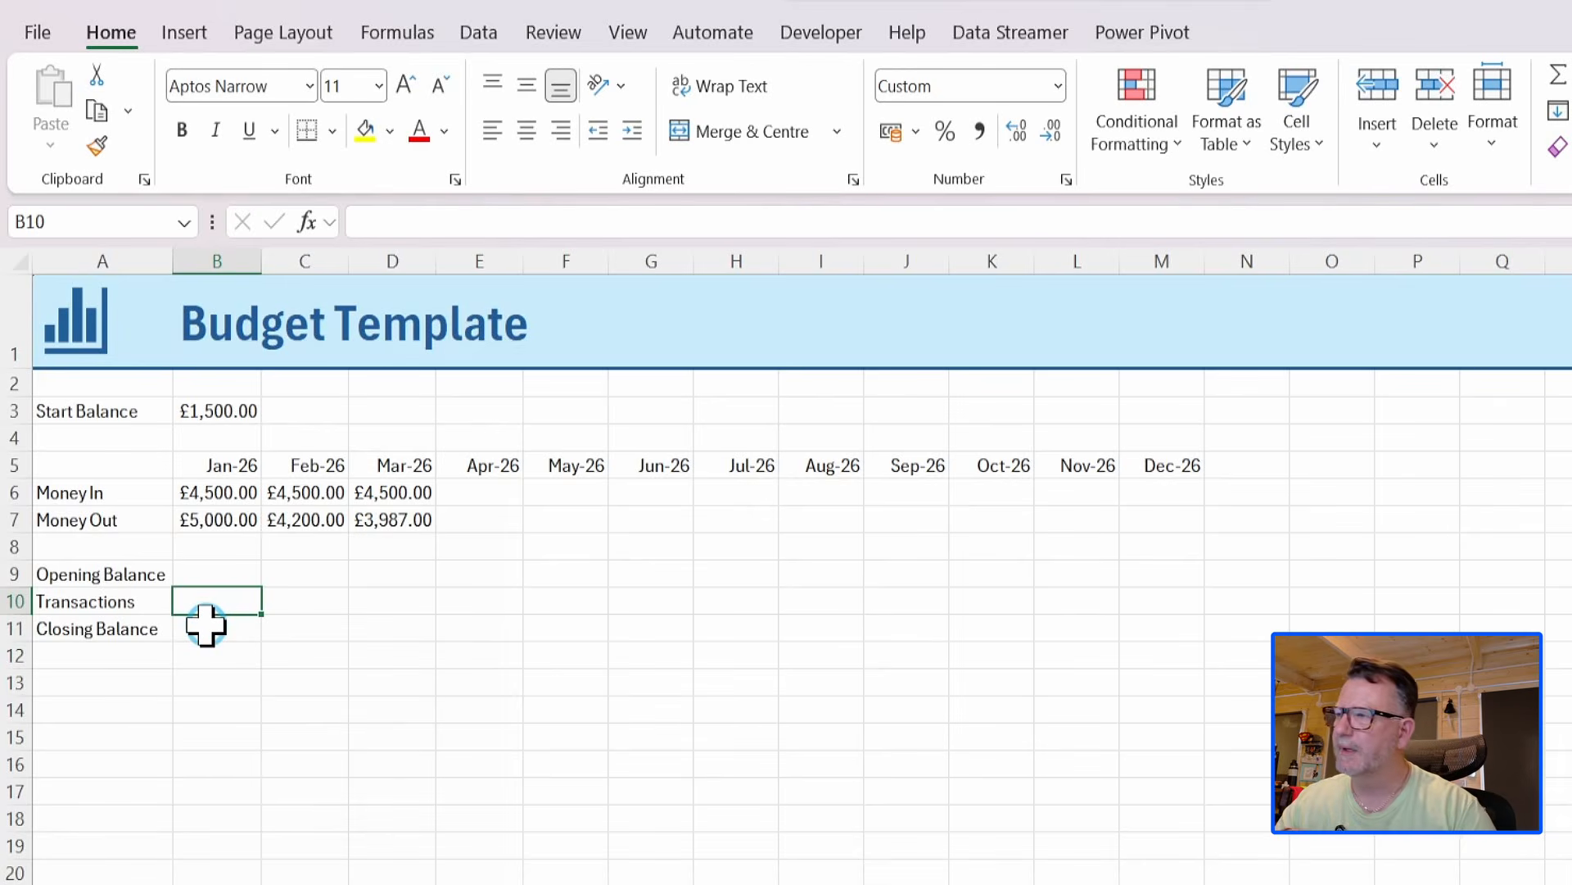
type("=")
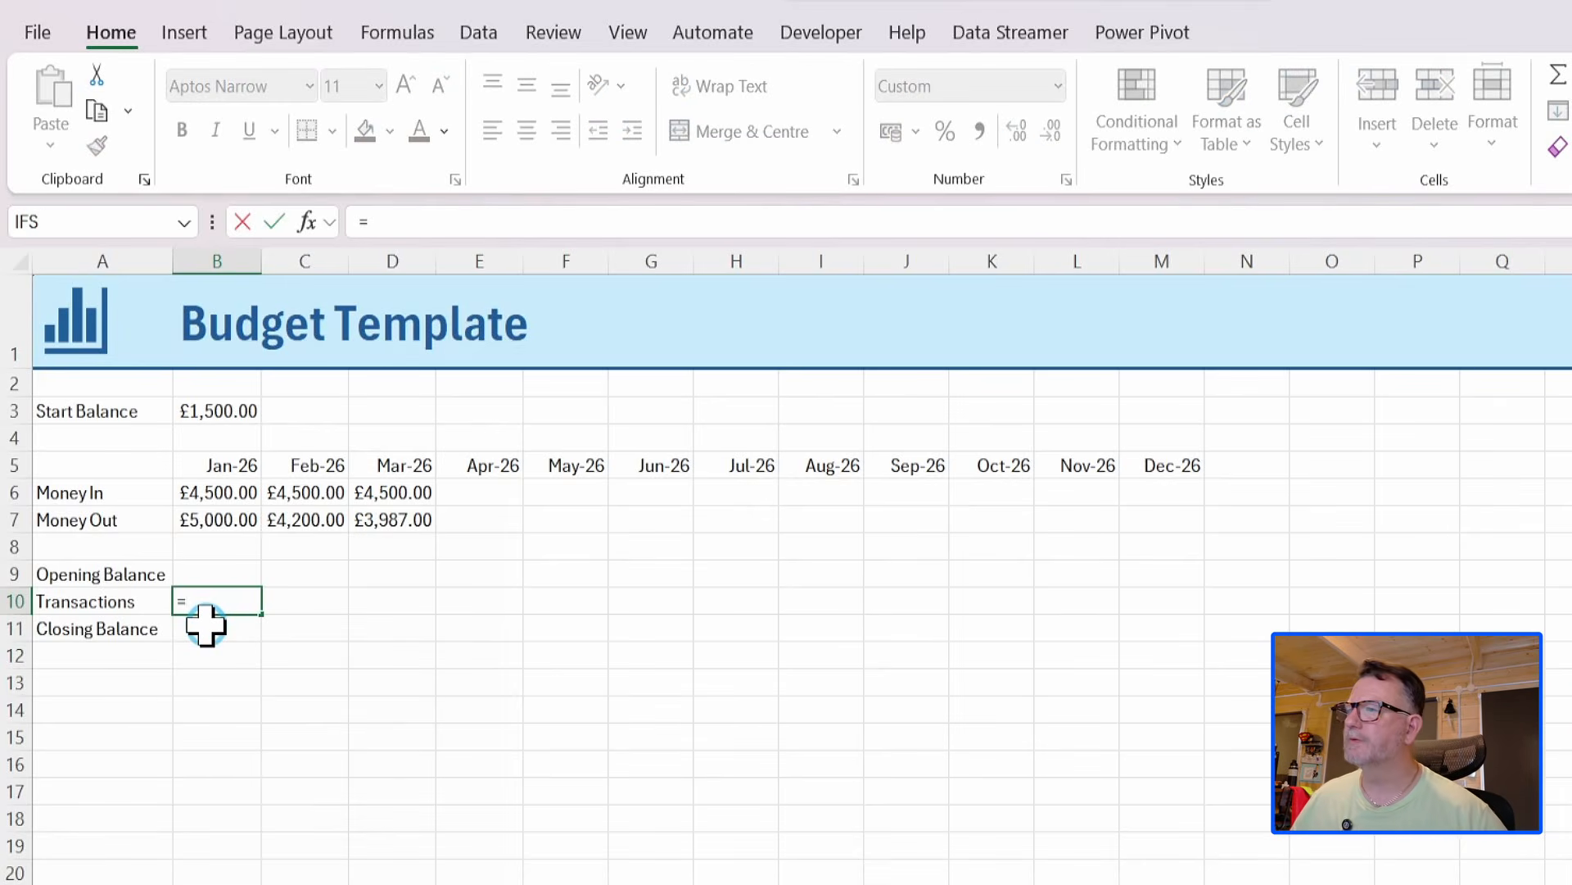
left_click(192, 490)
left_click_drag(191, 490, 1170, 501)
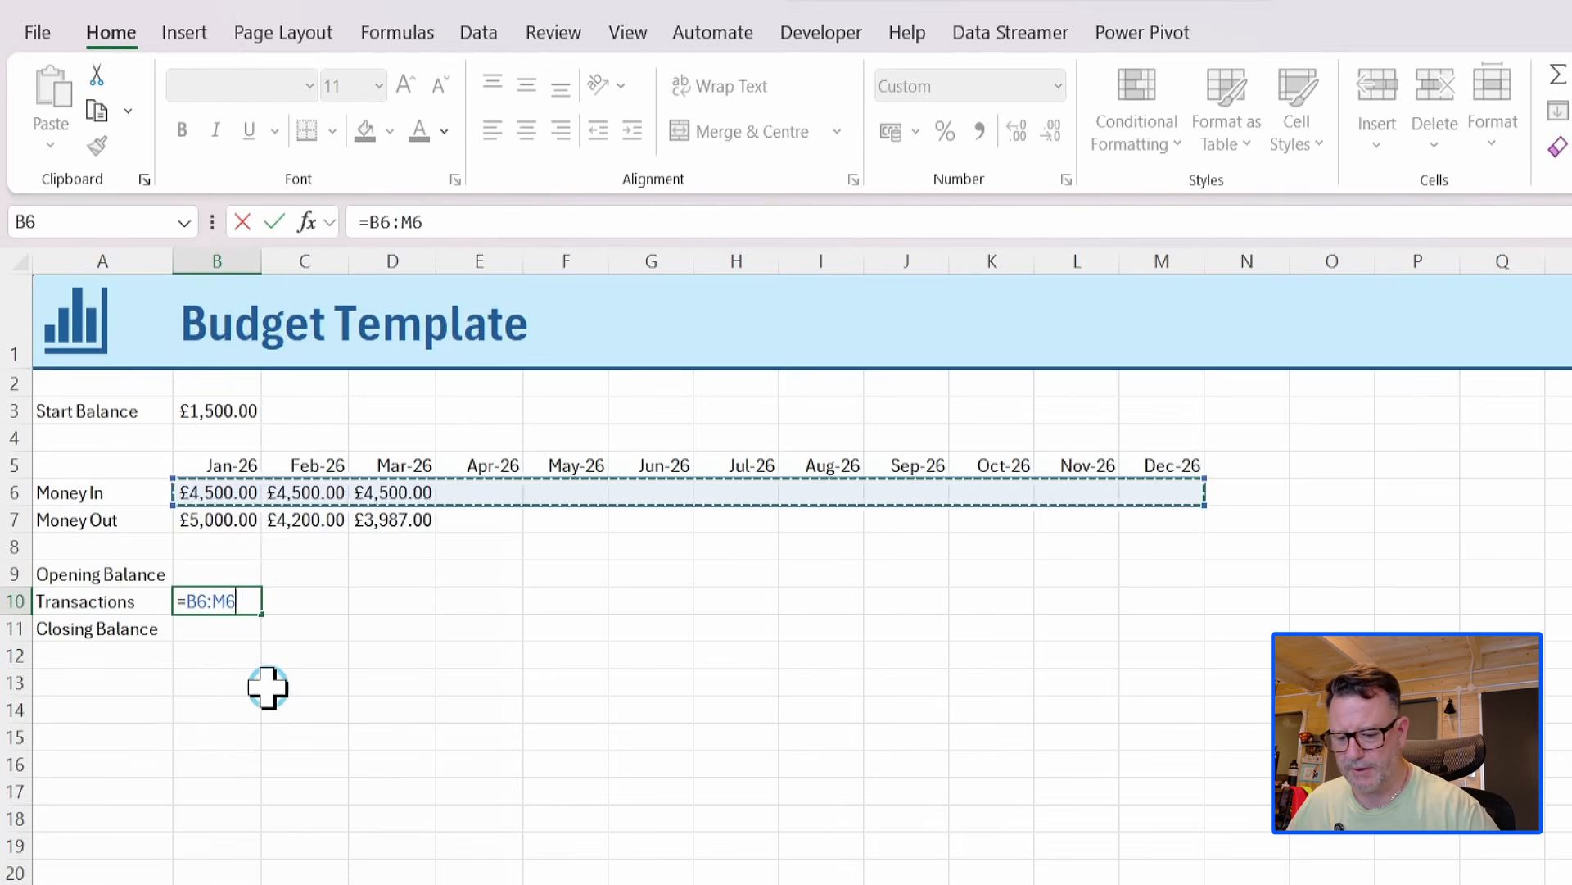
type("+")
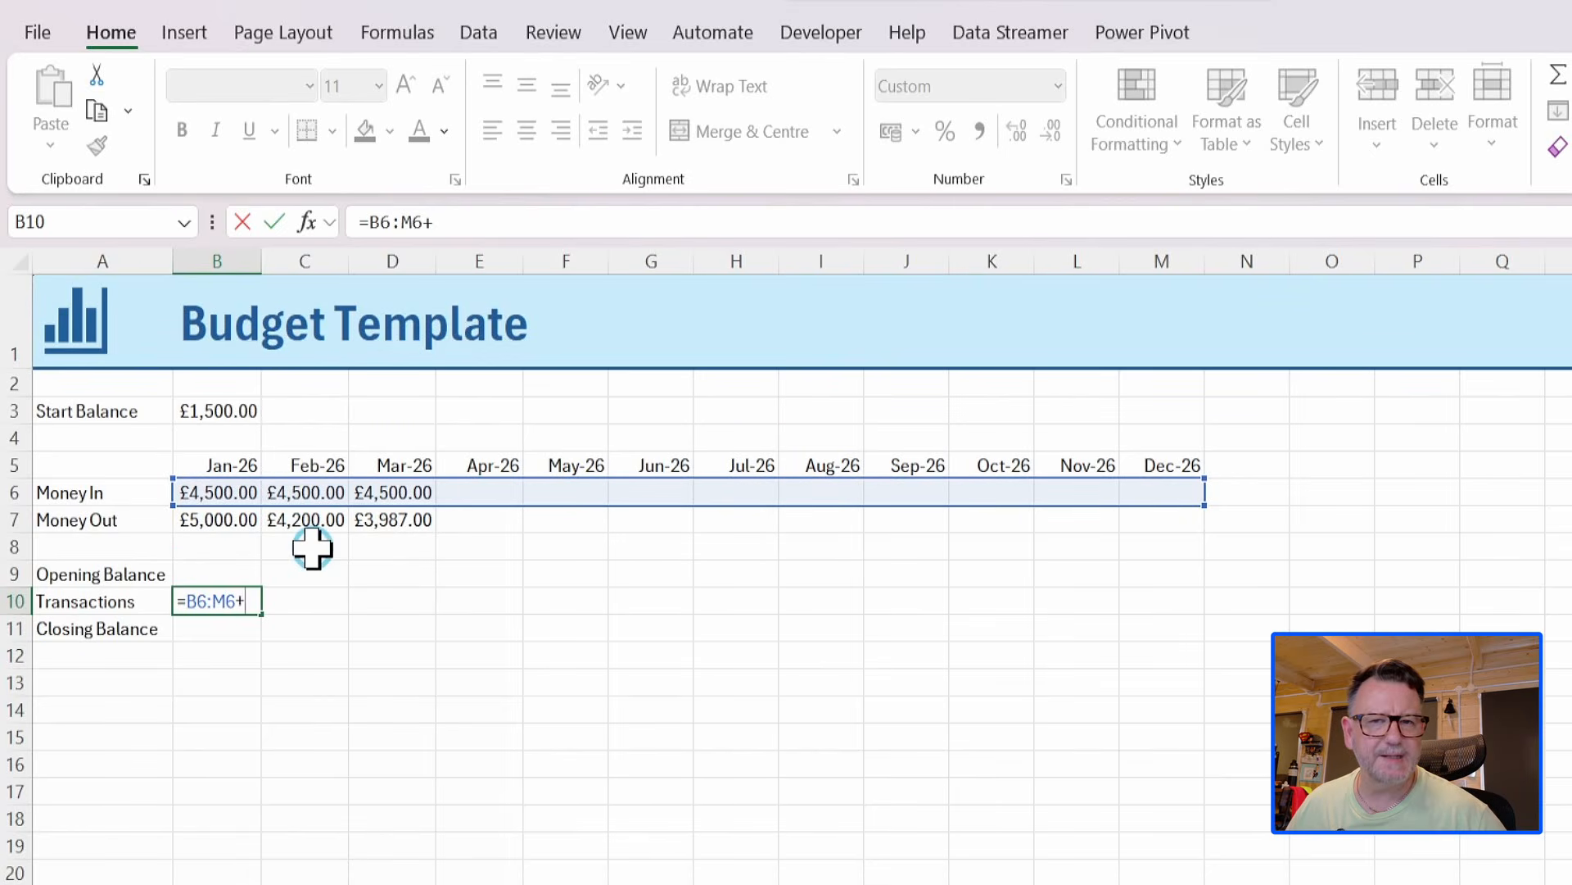
type("-")
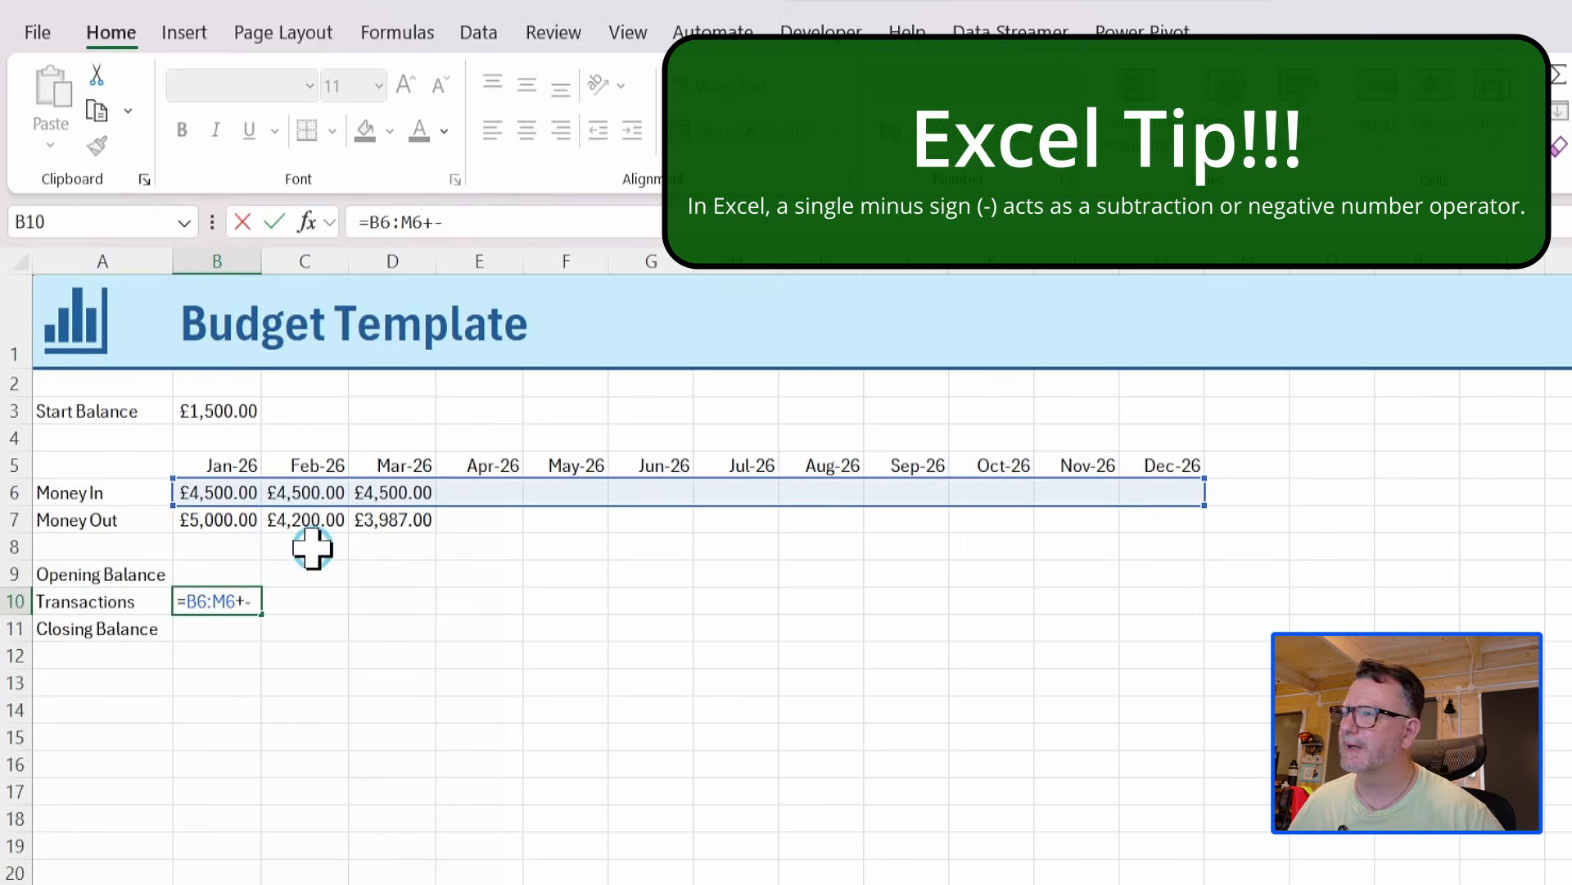
left_click_drag(211, 518, 1134, 524)
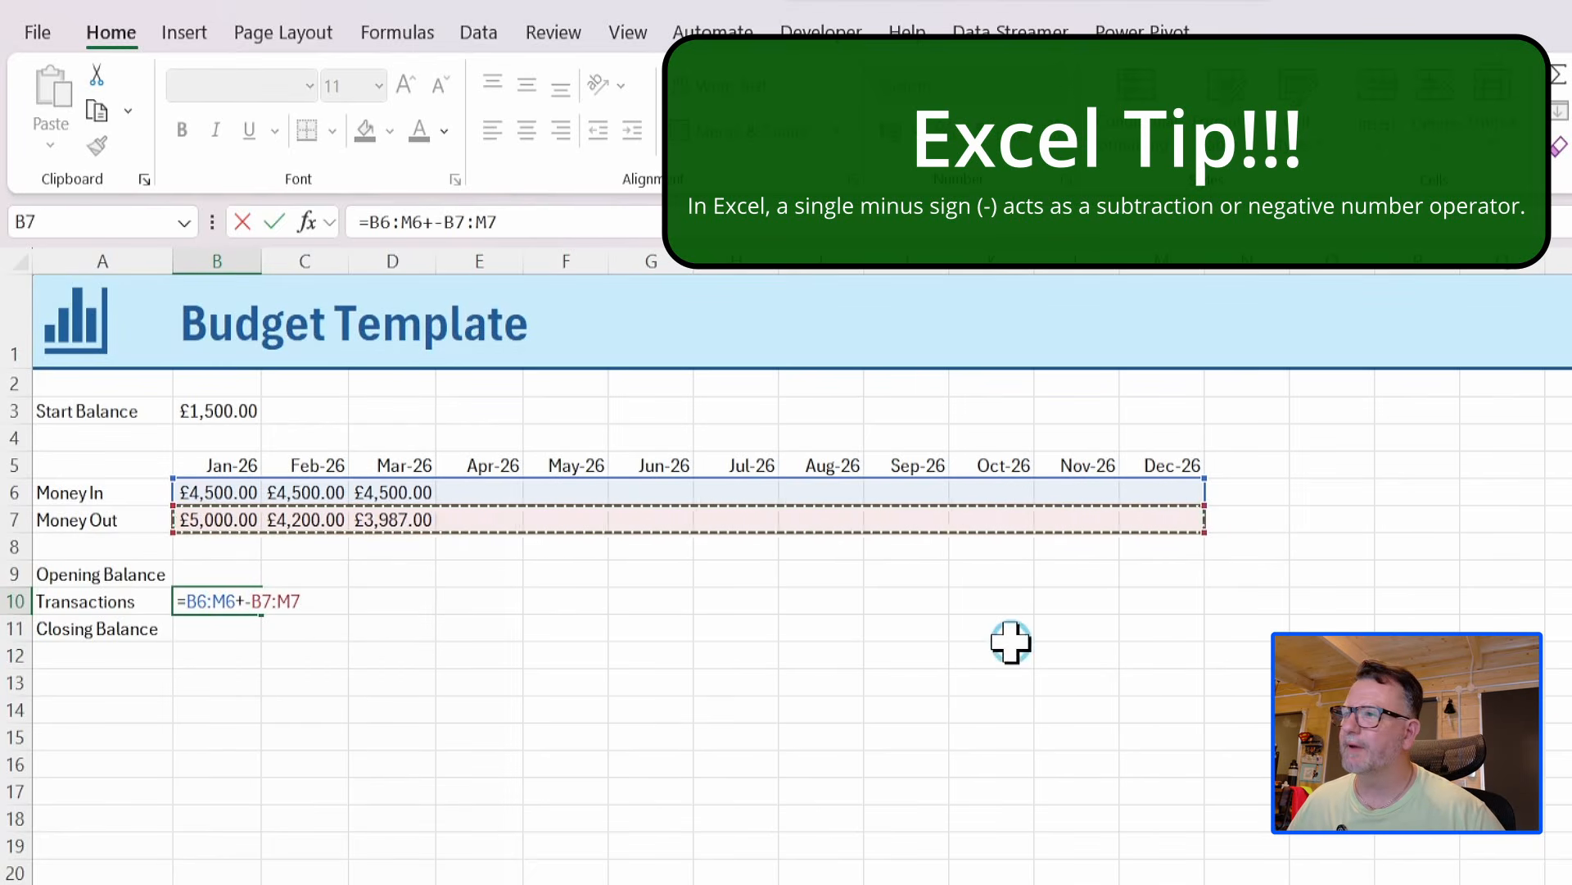
key("Return")
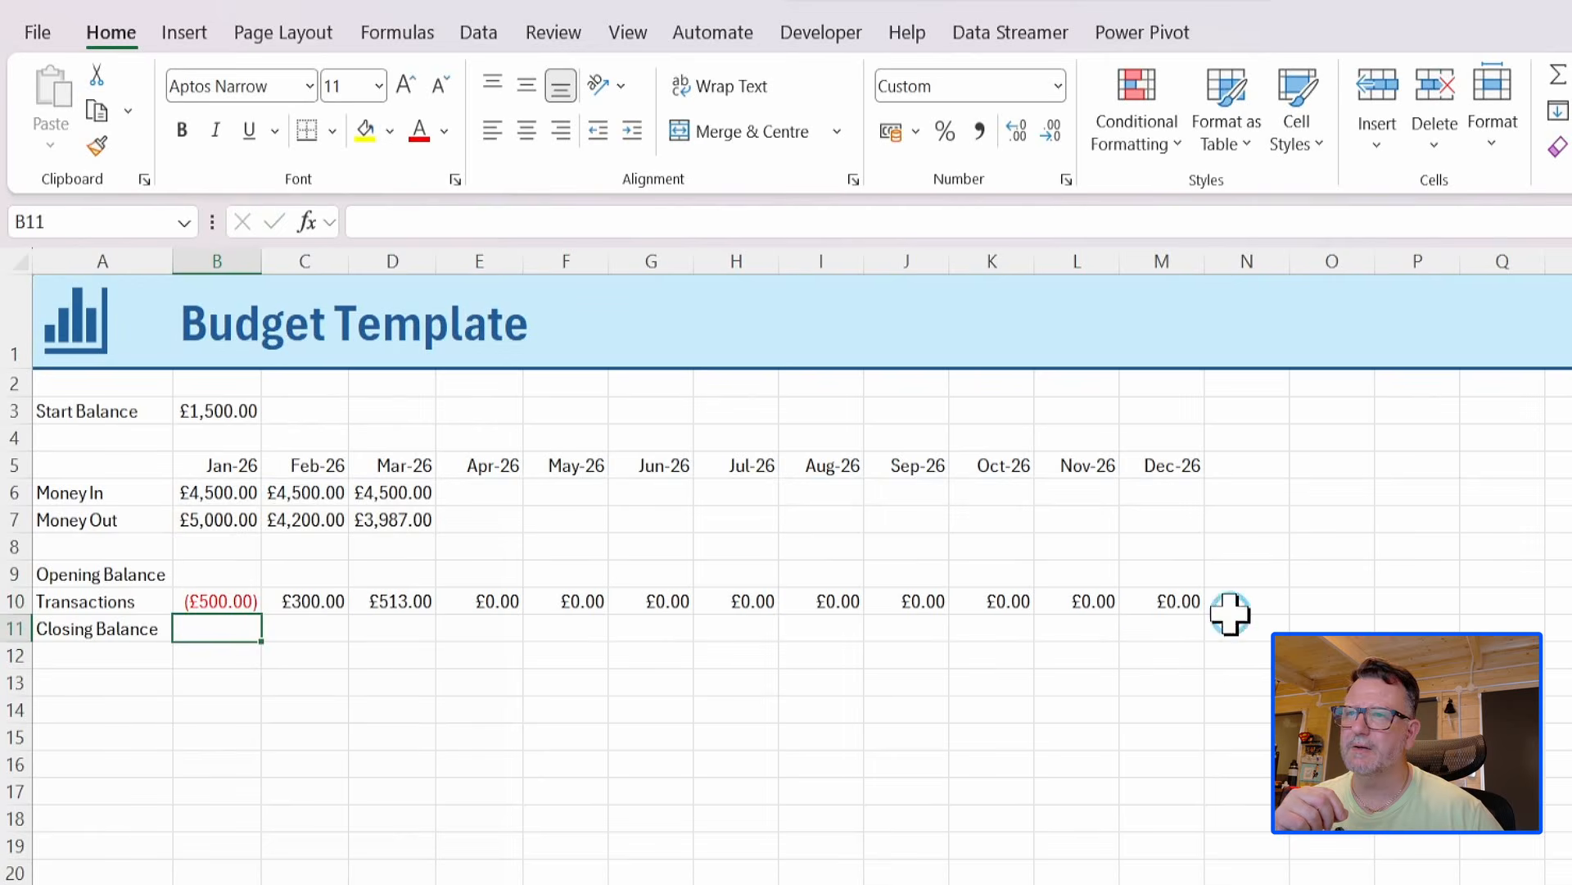
Edit the Transactions formula in B10 to =B6:.M6+-B7:.M7 so both ranges trim trailing blank months.
left_click(218, 600)
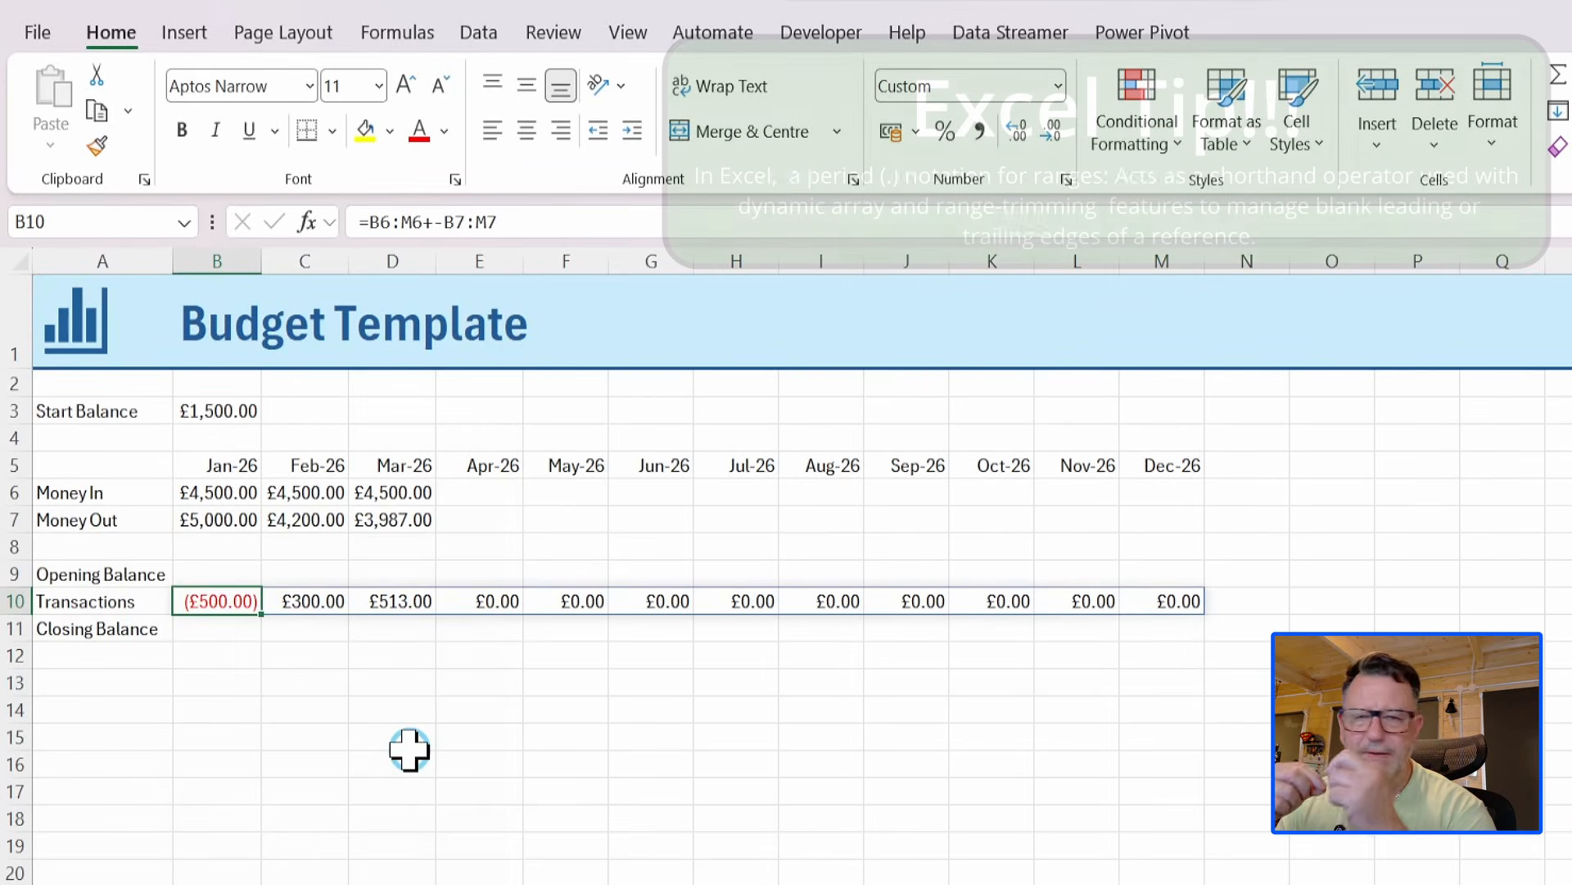
left_click(407, 222)
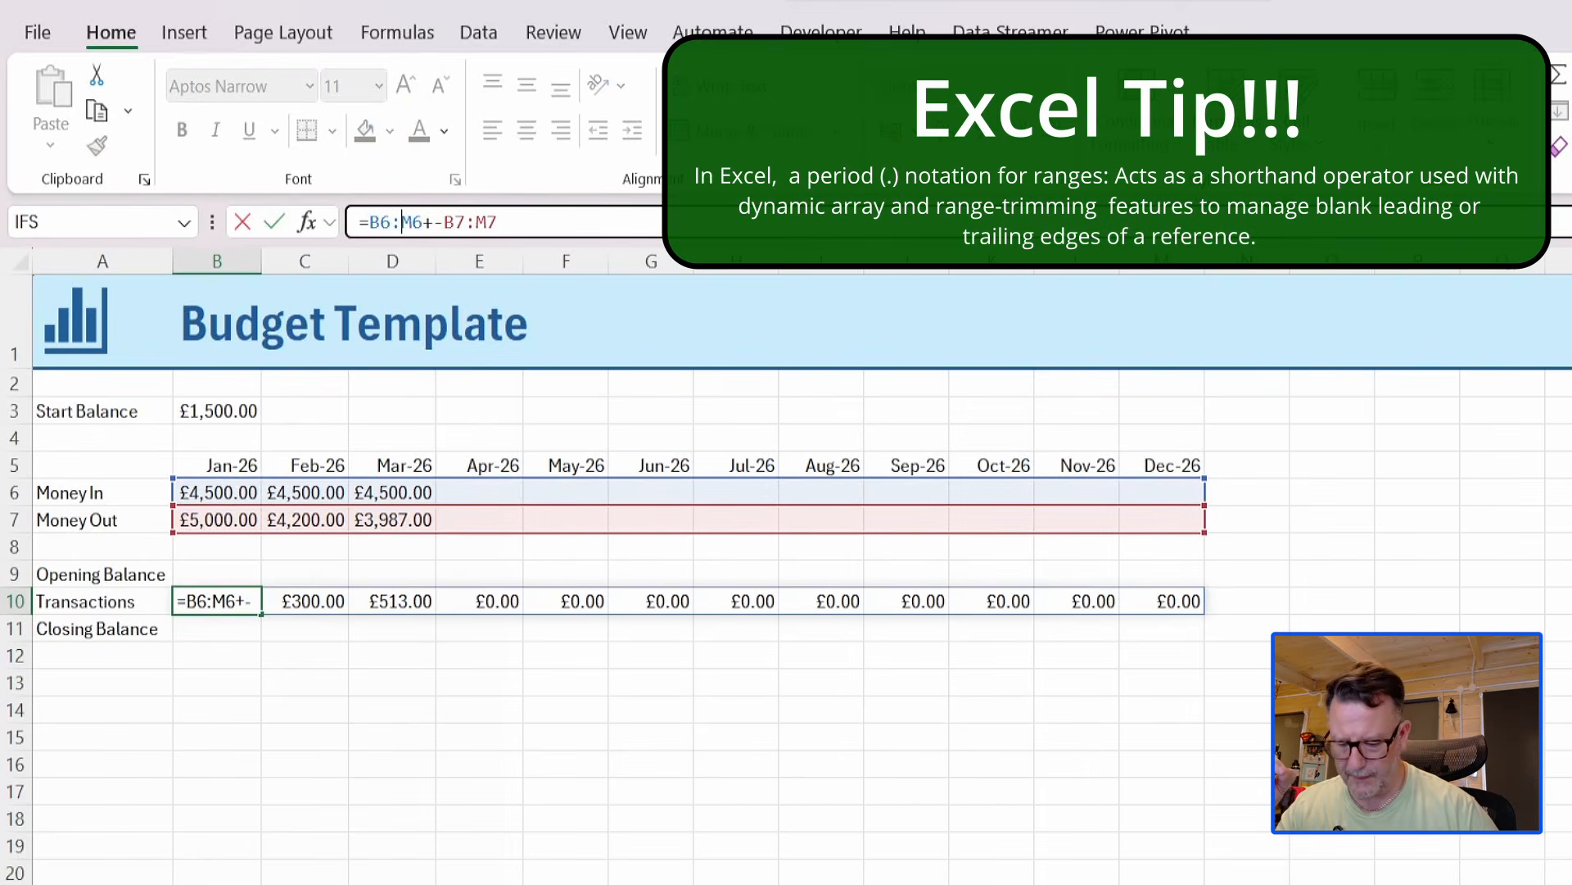
type(".")
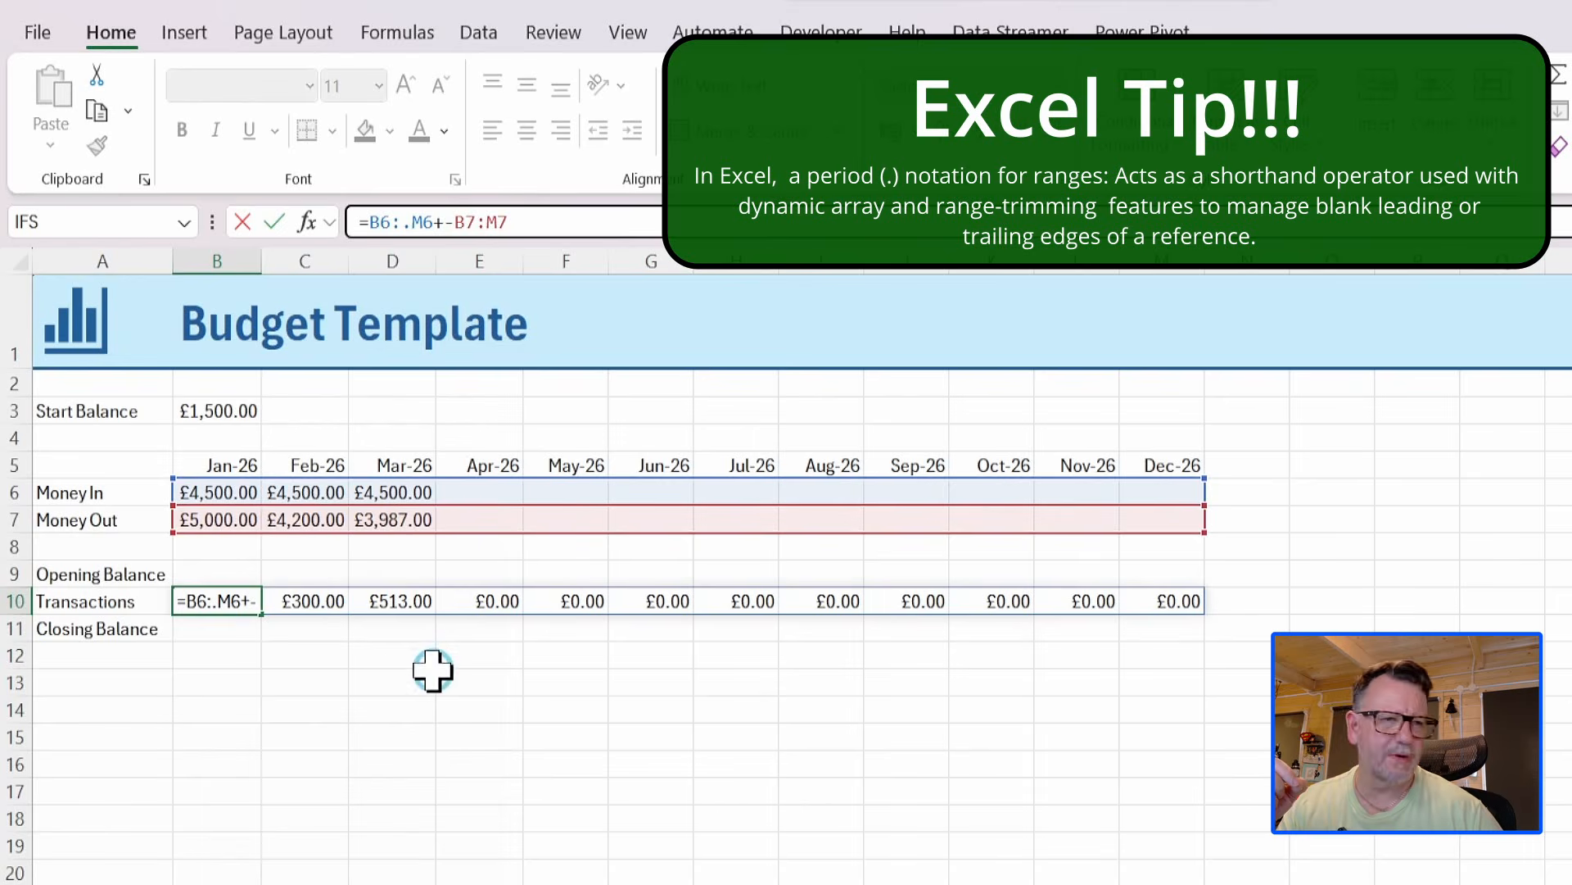
left_click(495, 222)
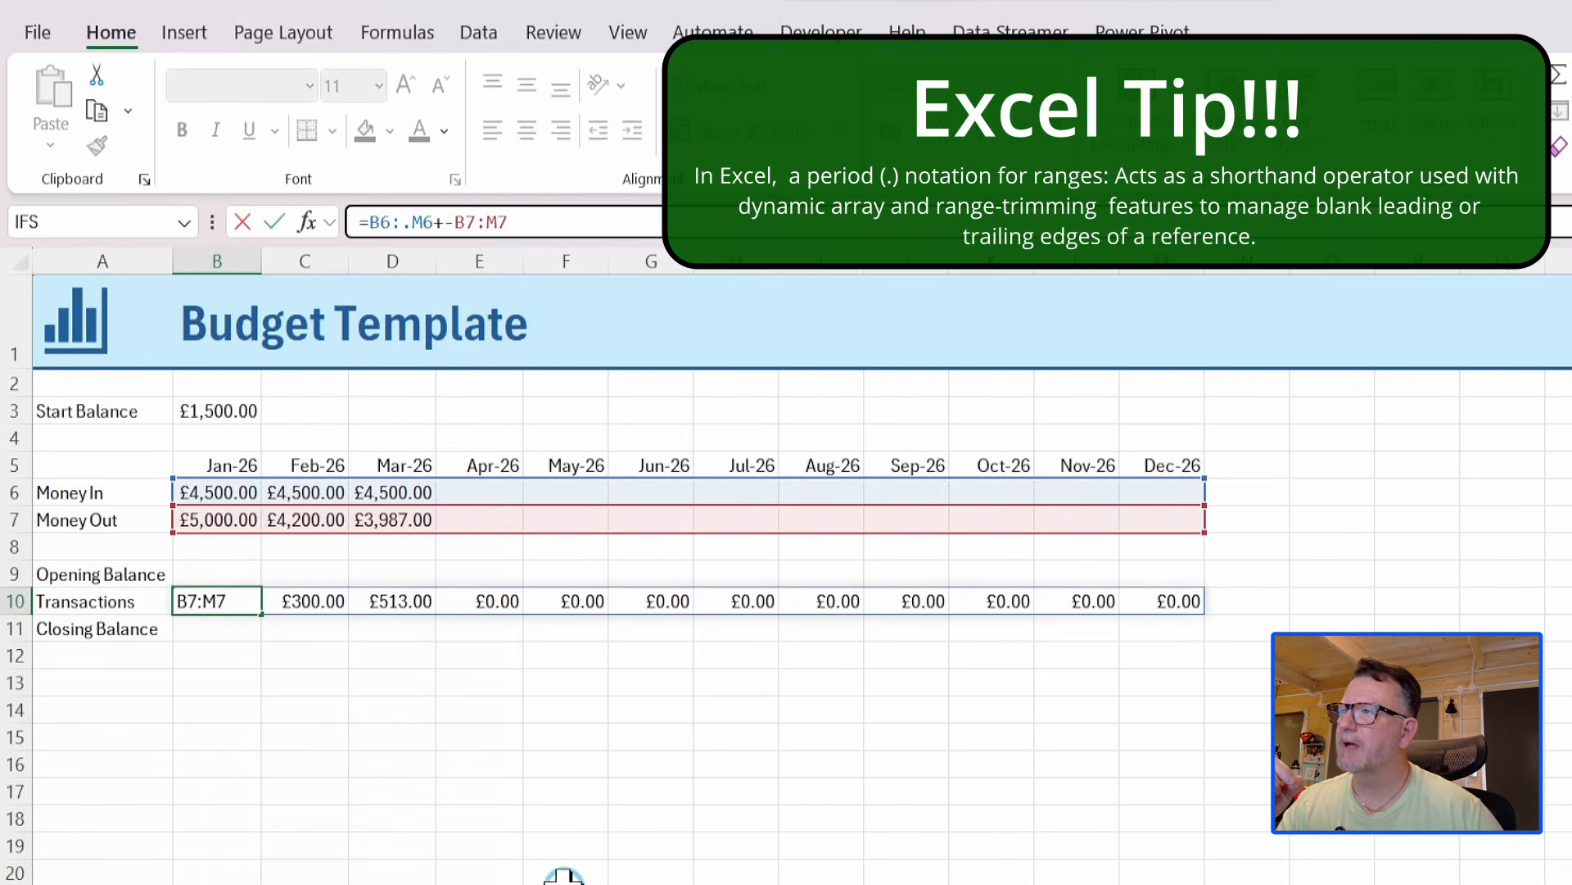
type(".")
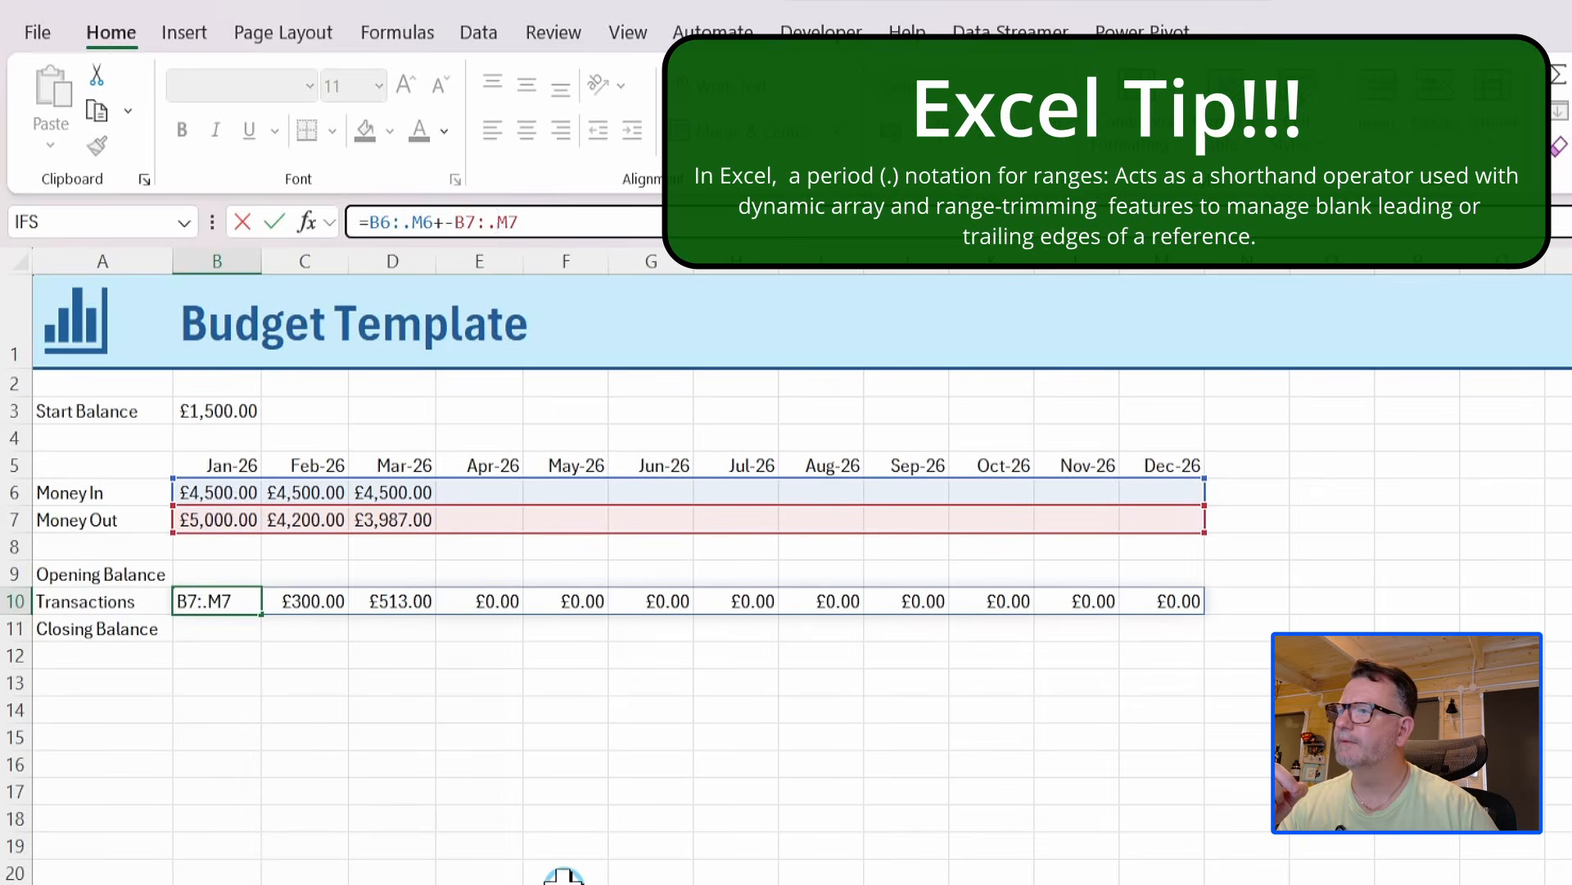
key("Return")
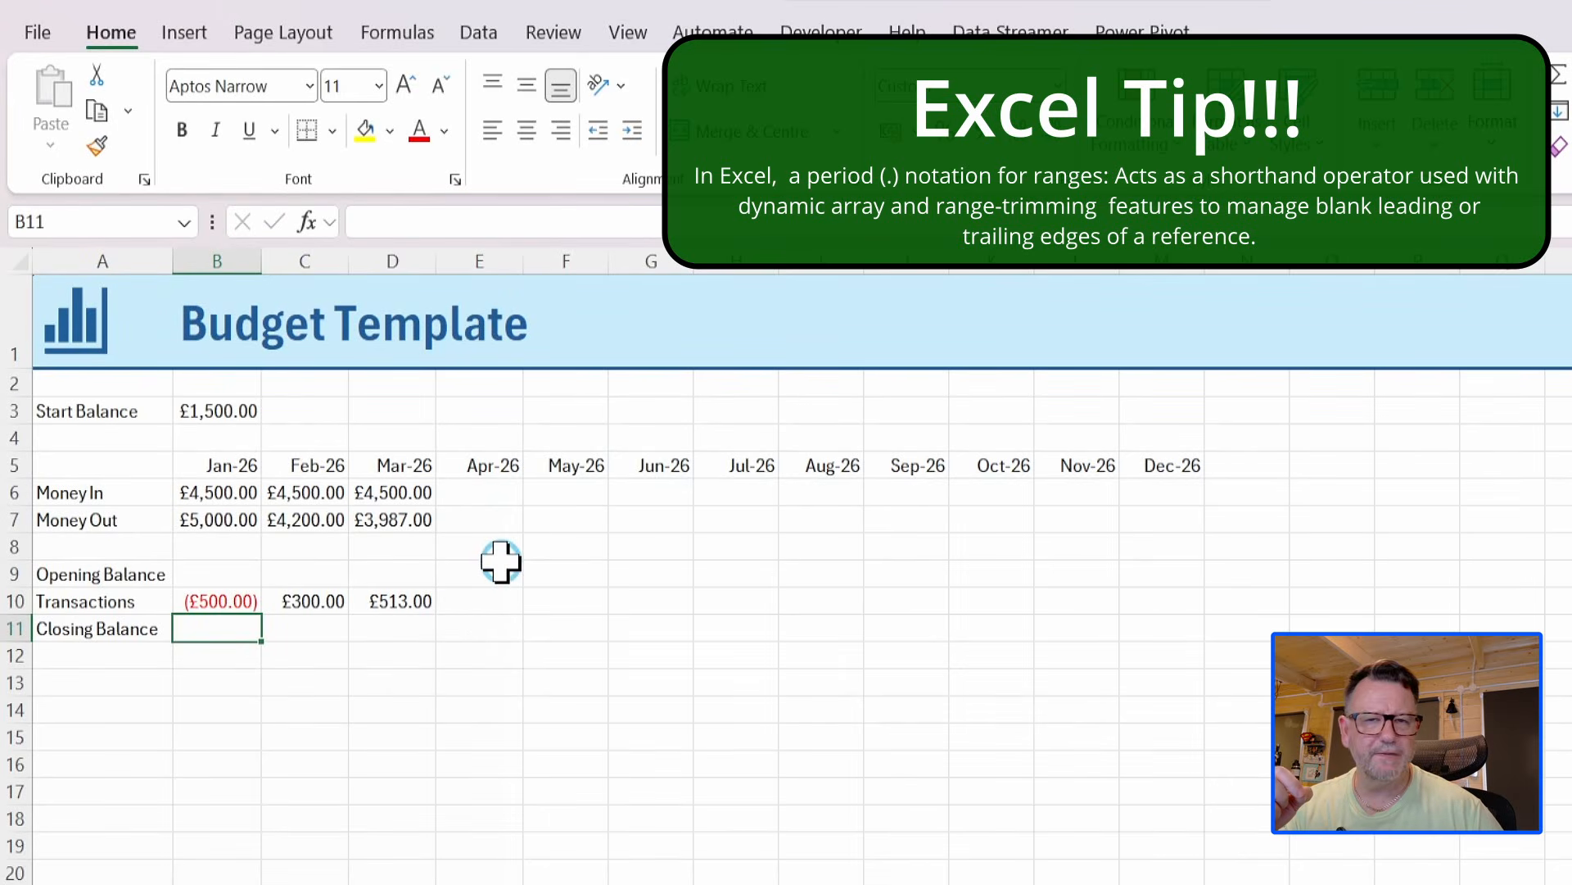
left_click(223, 600)
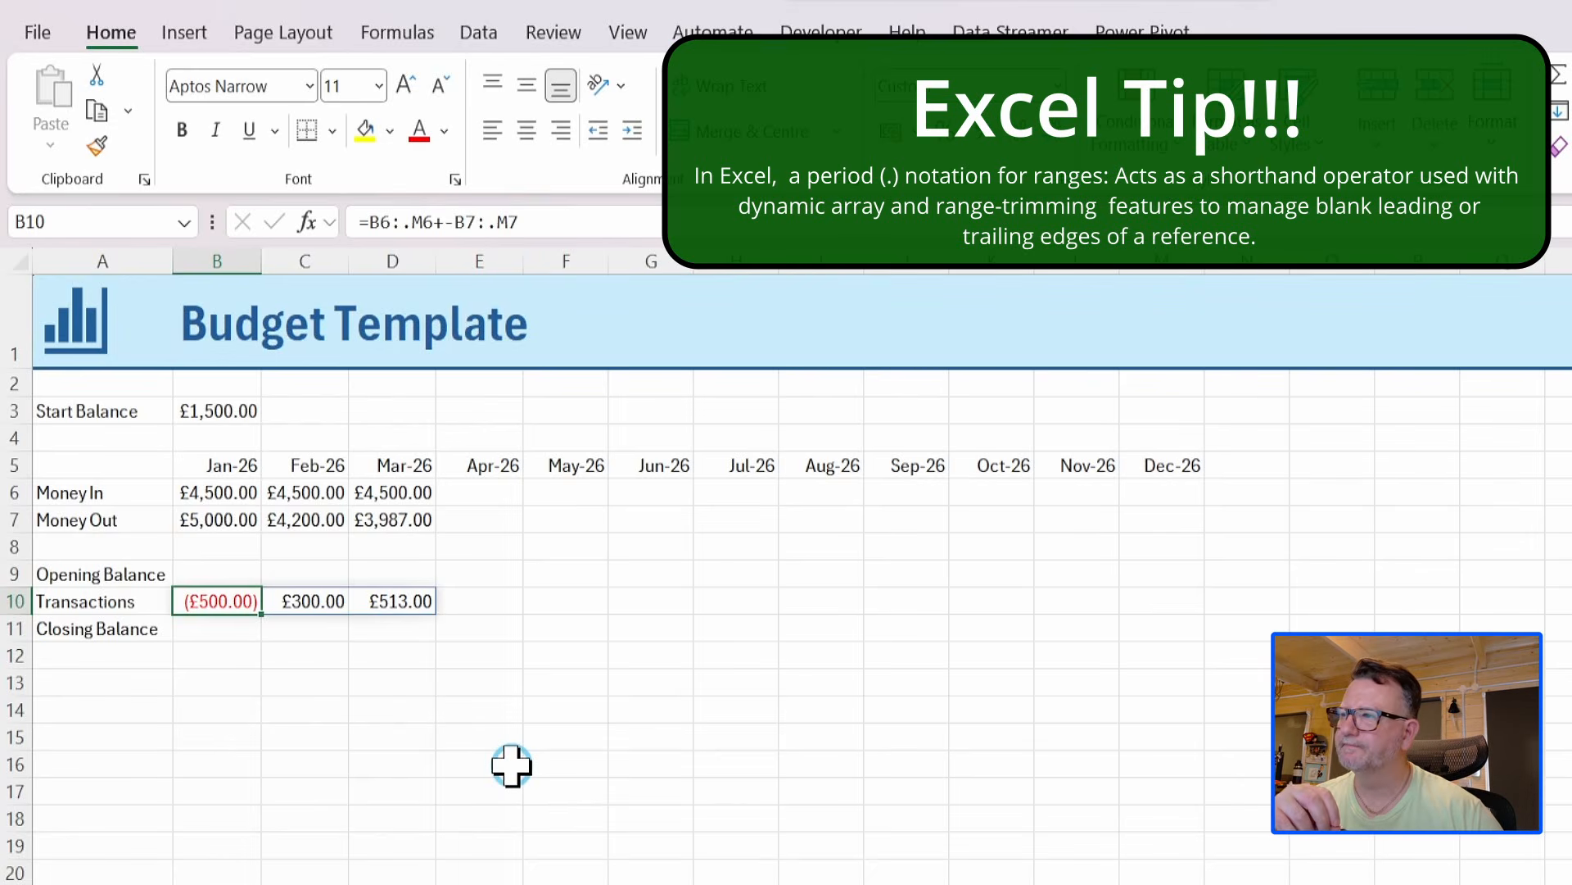
Enter the Closing Balance formula =SCAN(B3,B10#,SUM) in cell B11 to run the start balance through the transactions.
left_click(194, 626)
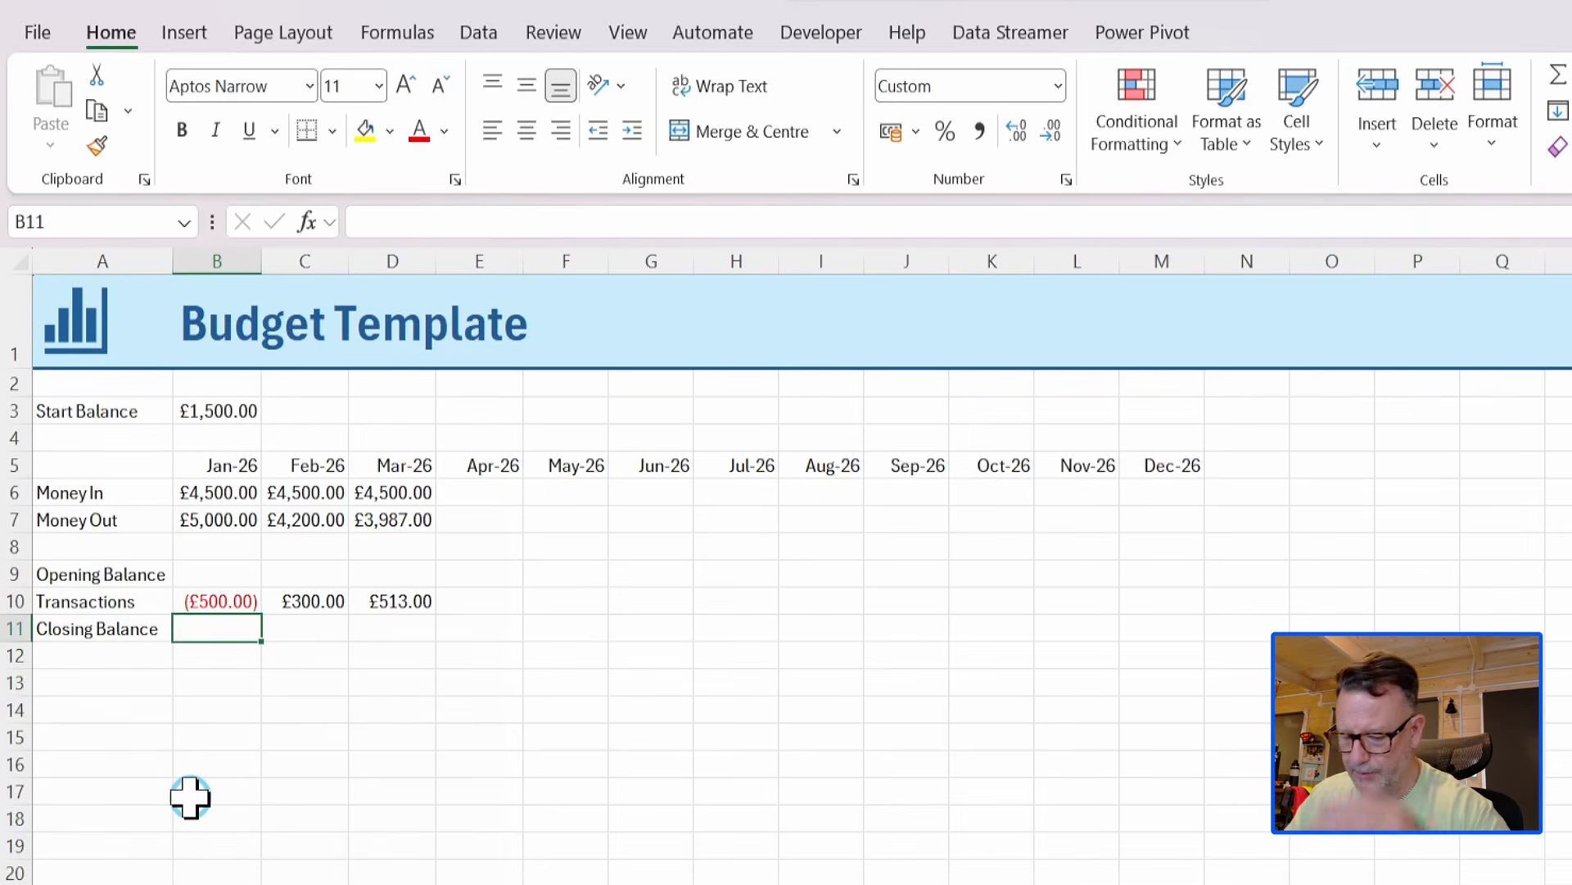
type("=s")
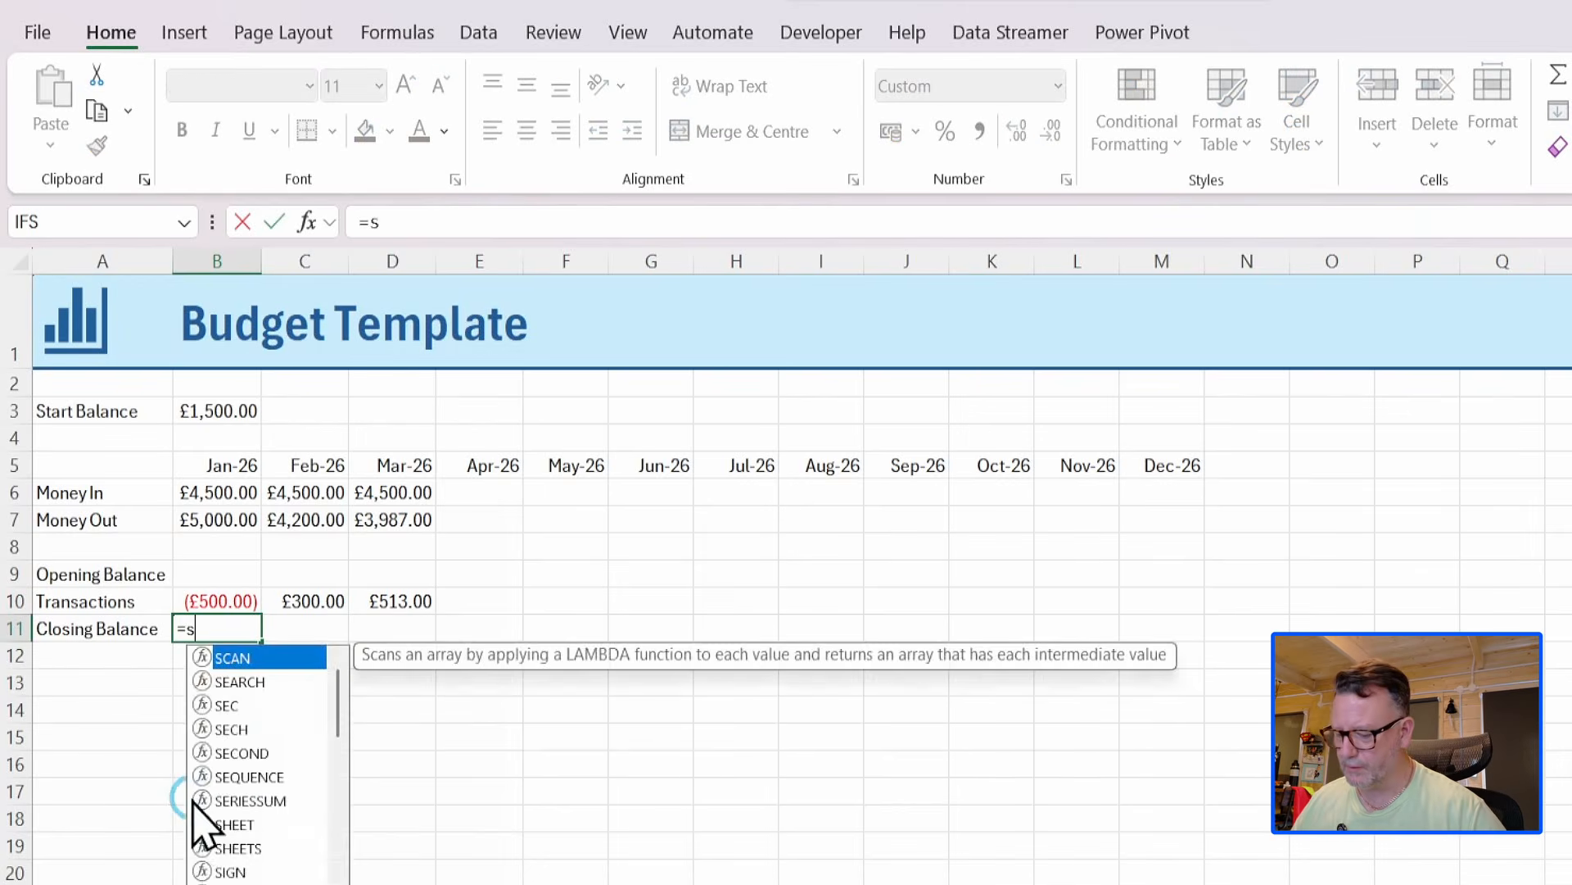
type("can")
key("Tab")
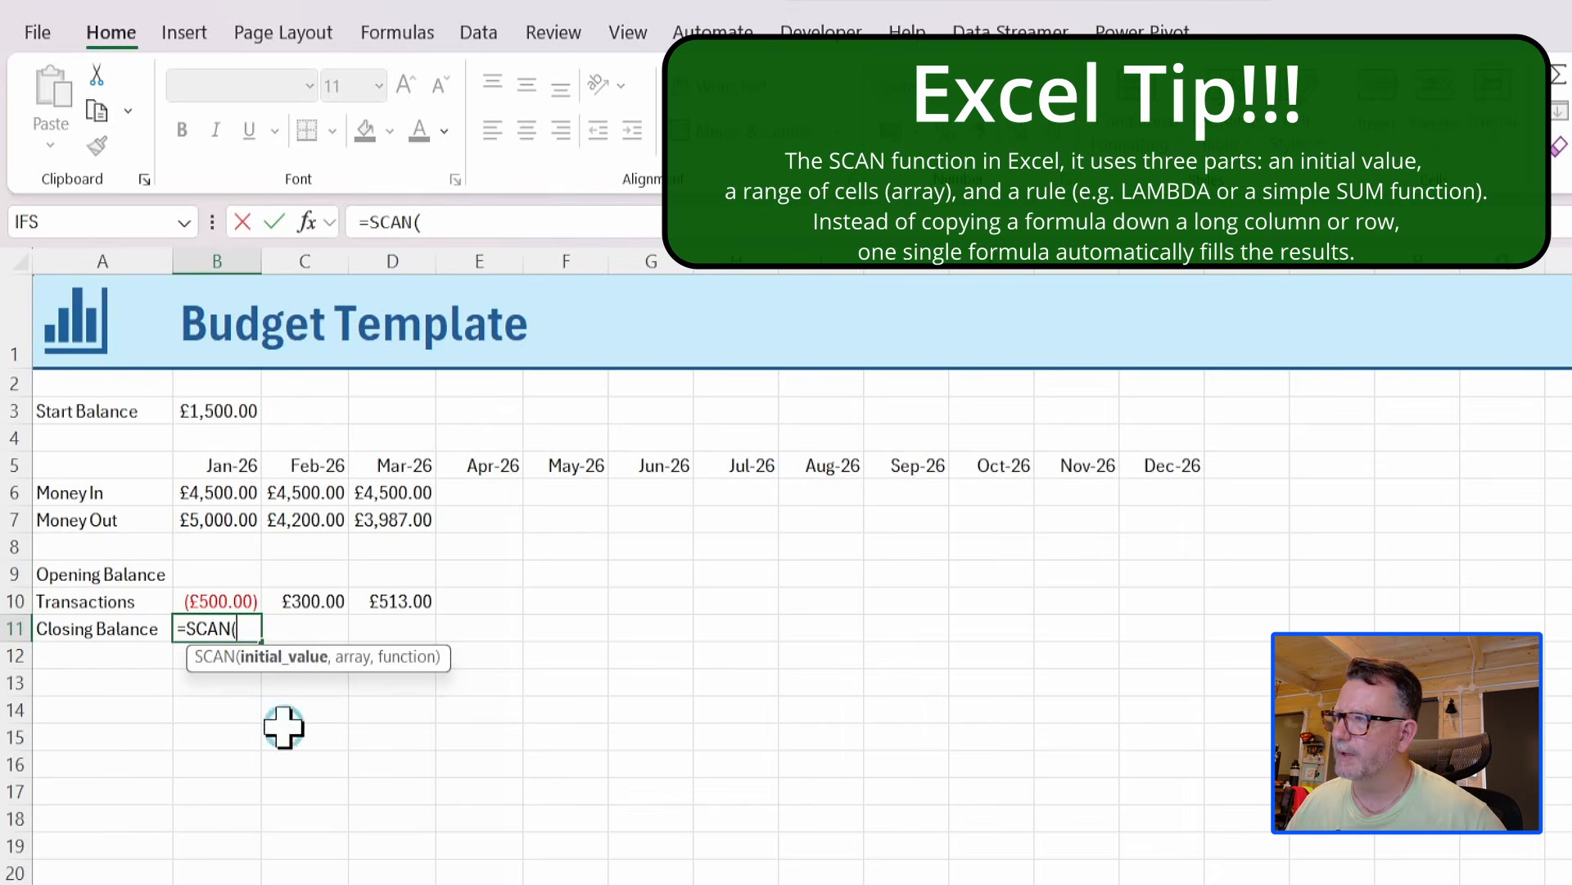
left_click(229, 410)
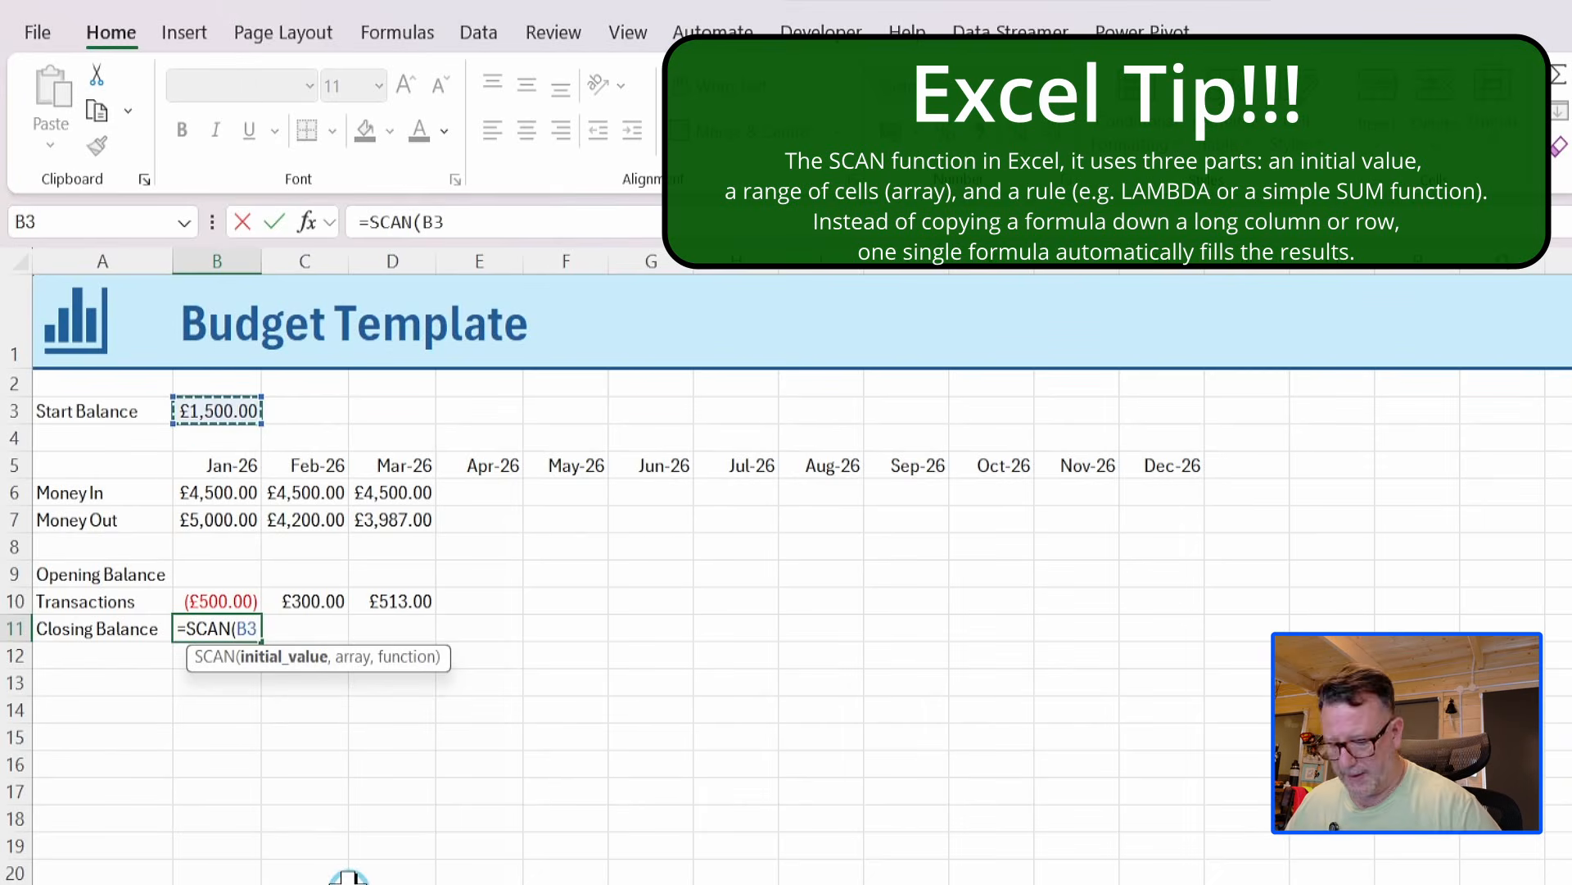
type(",")
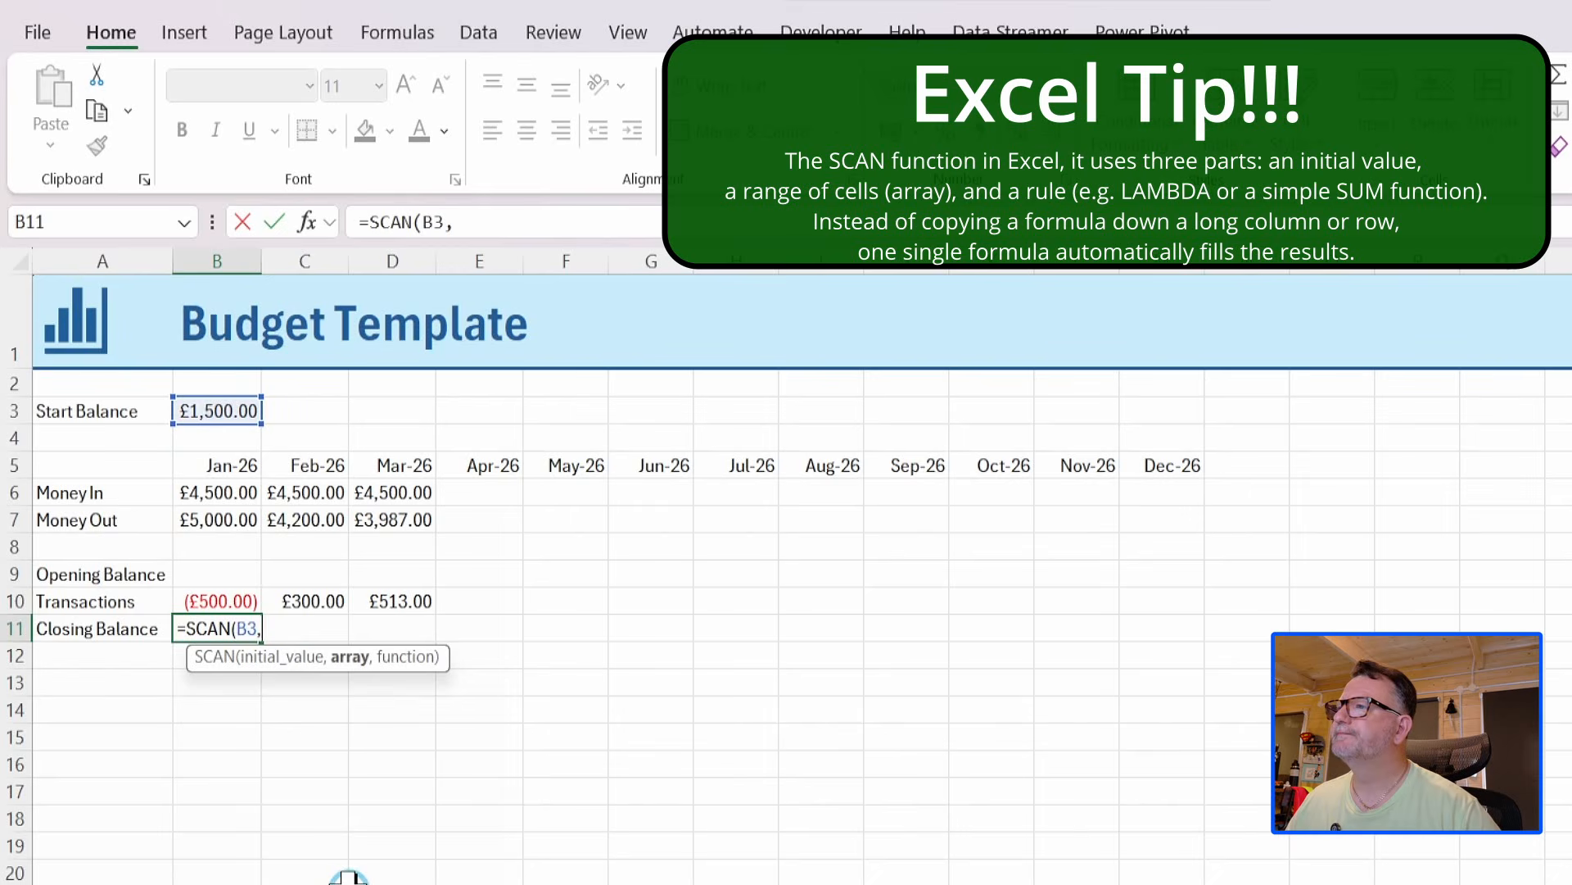
left_click(211, 601)
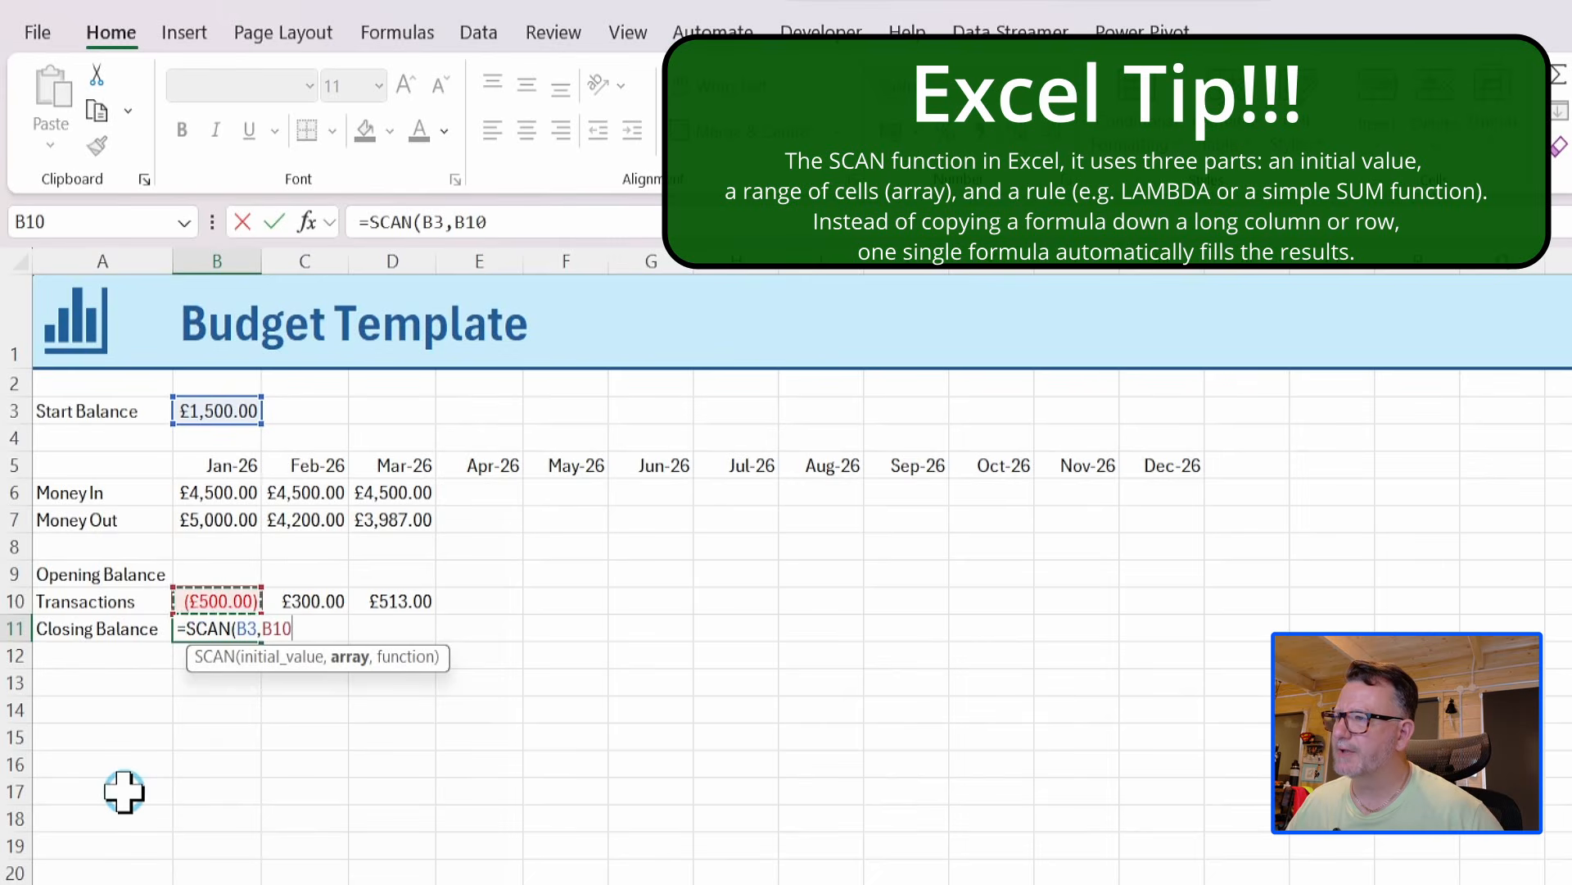
key("ctrl+shift+Right")
type("#")
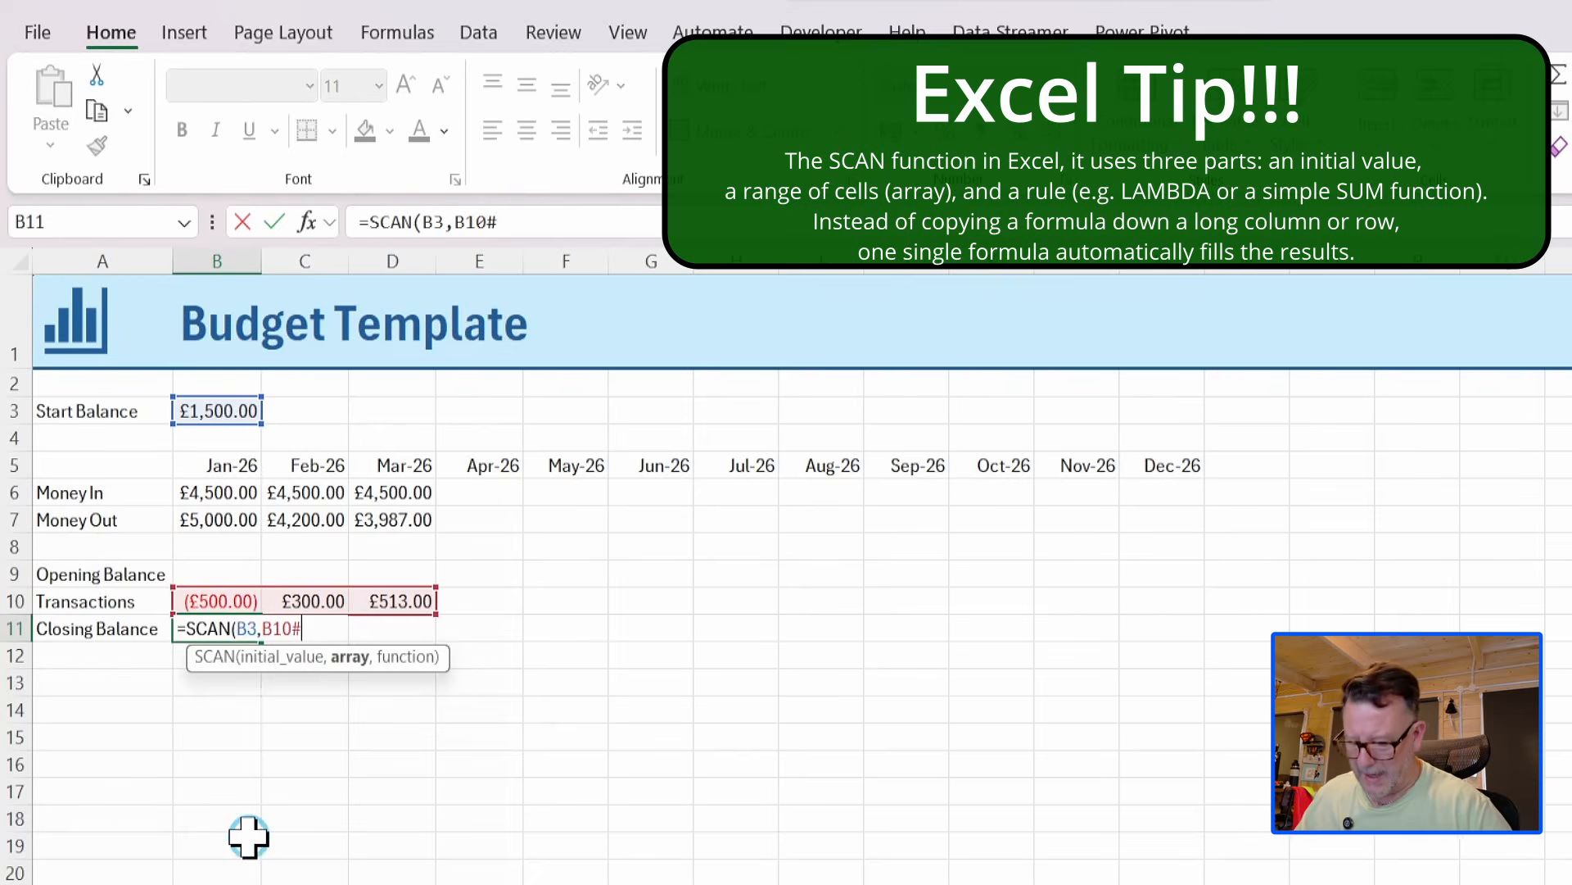
type(",")
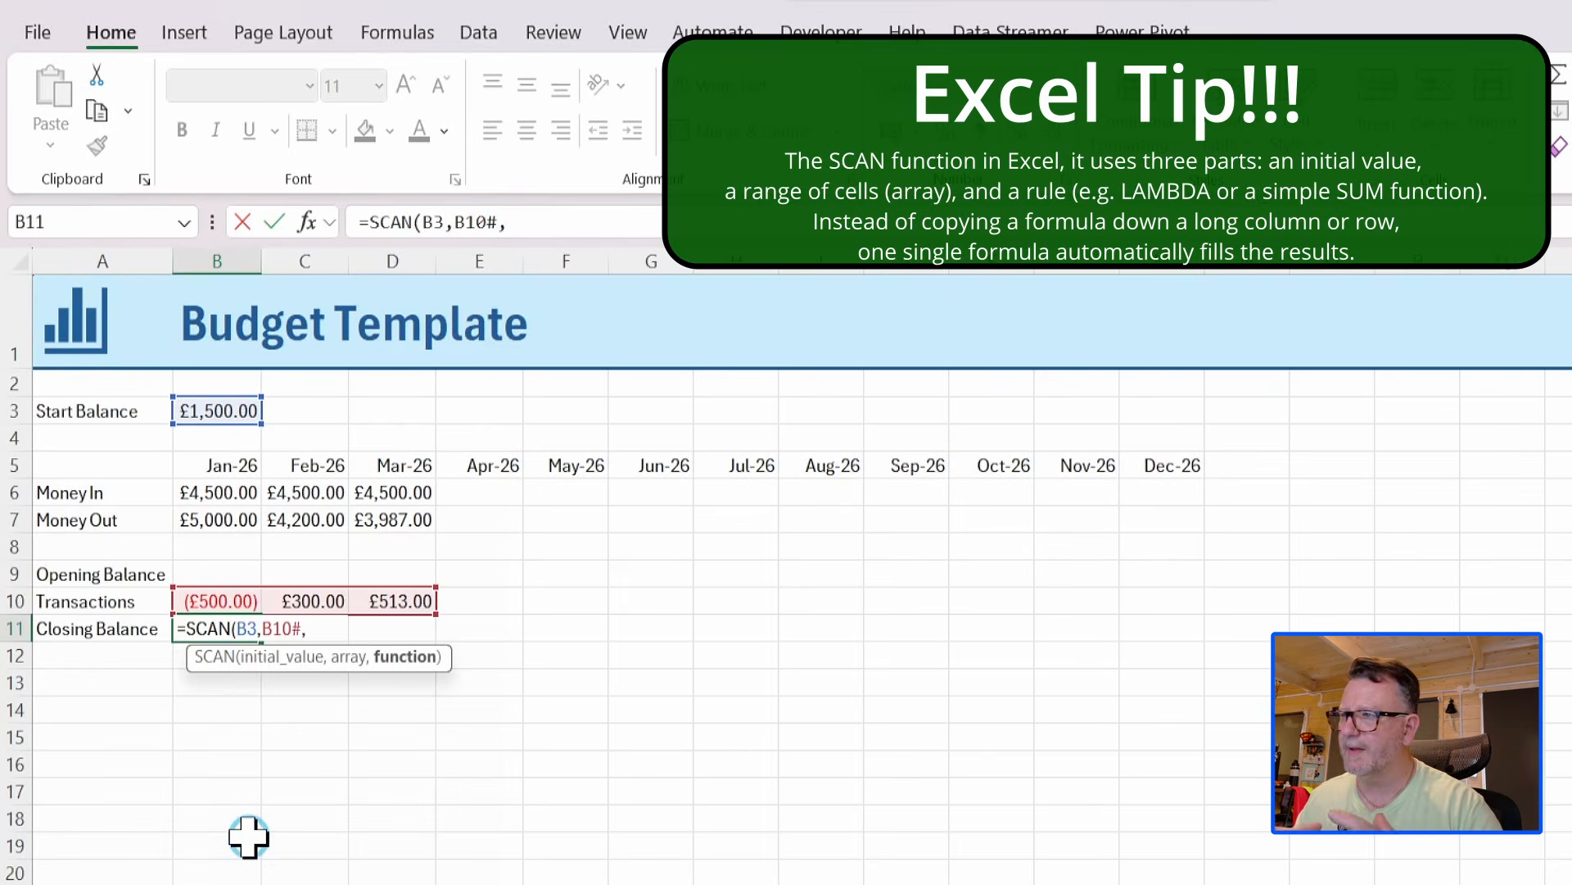
type("su")
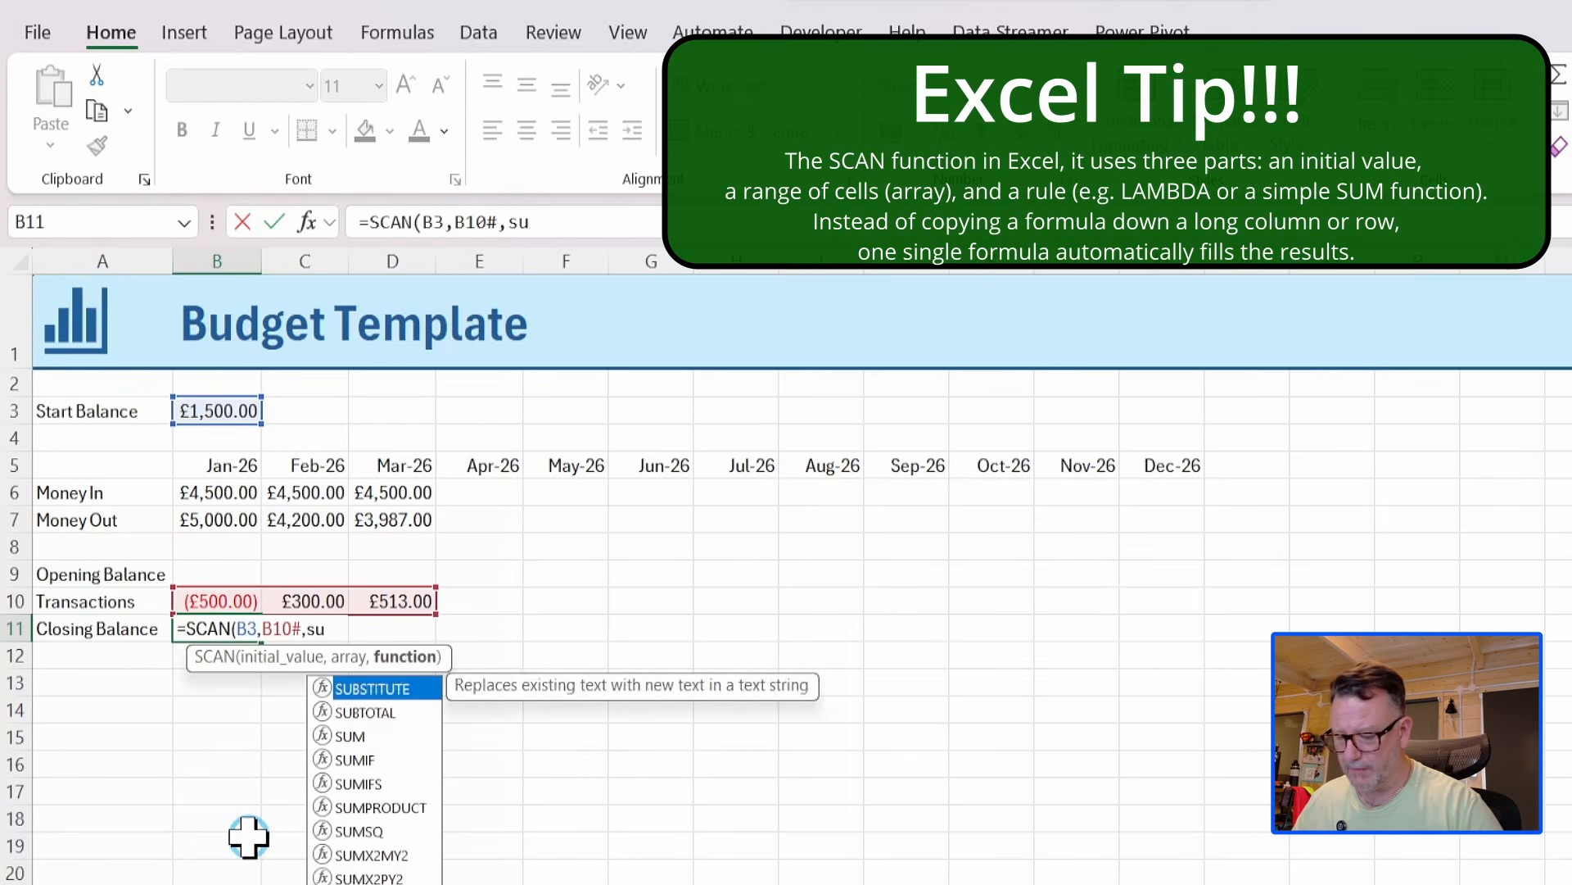
type("m)")
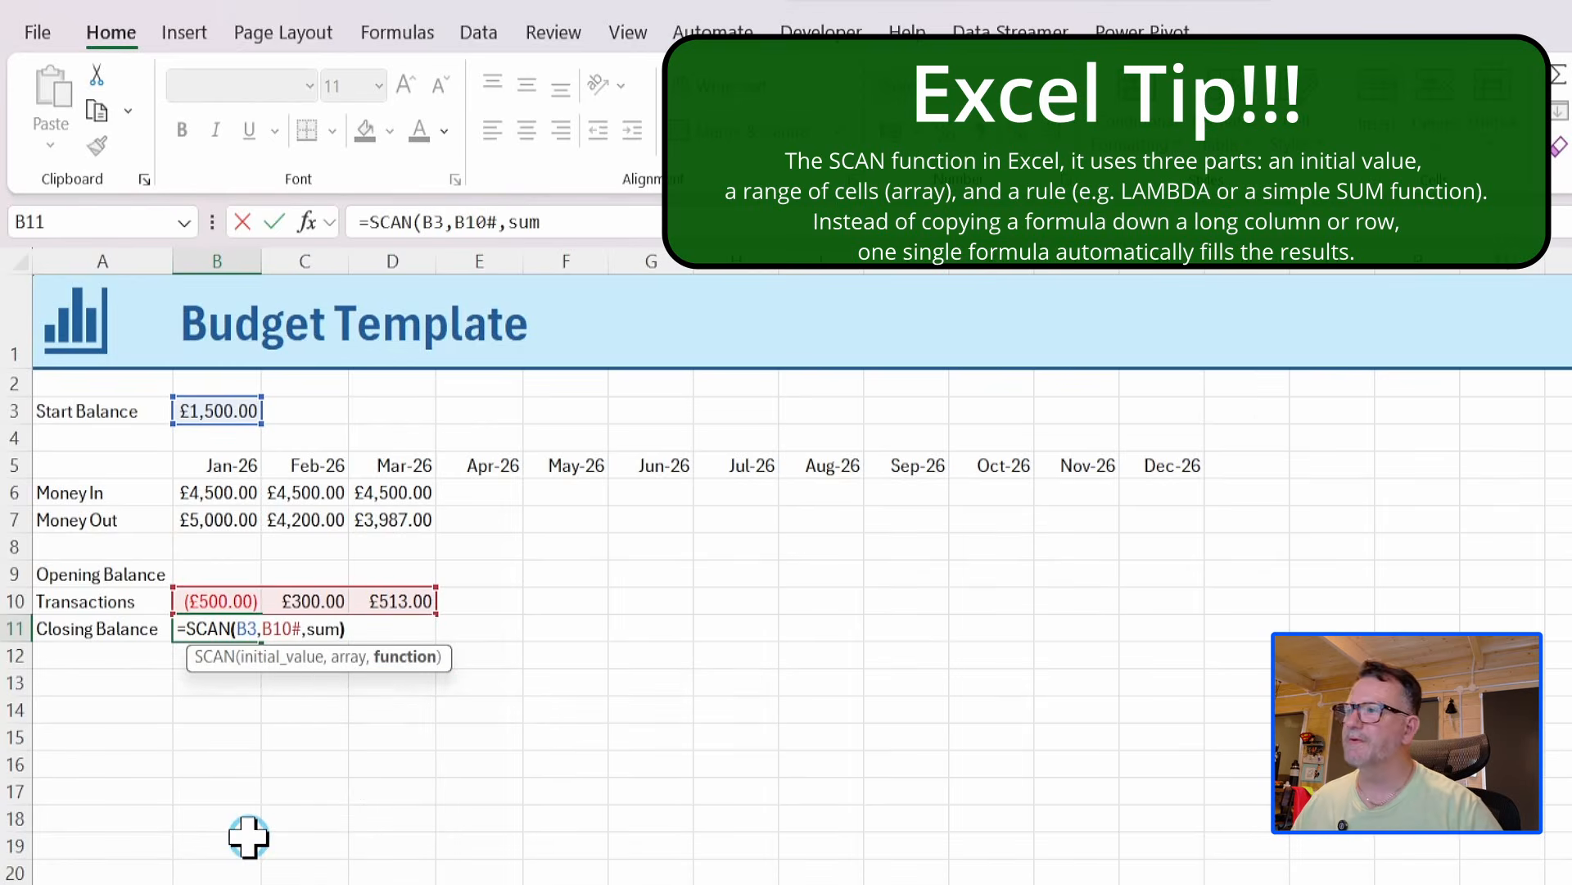
key("Return")
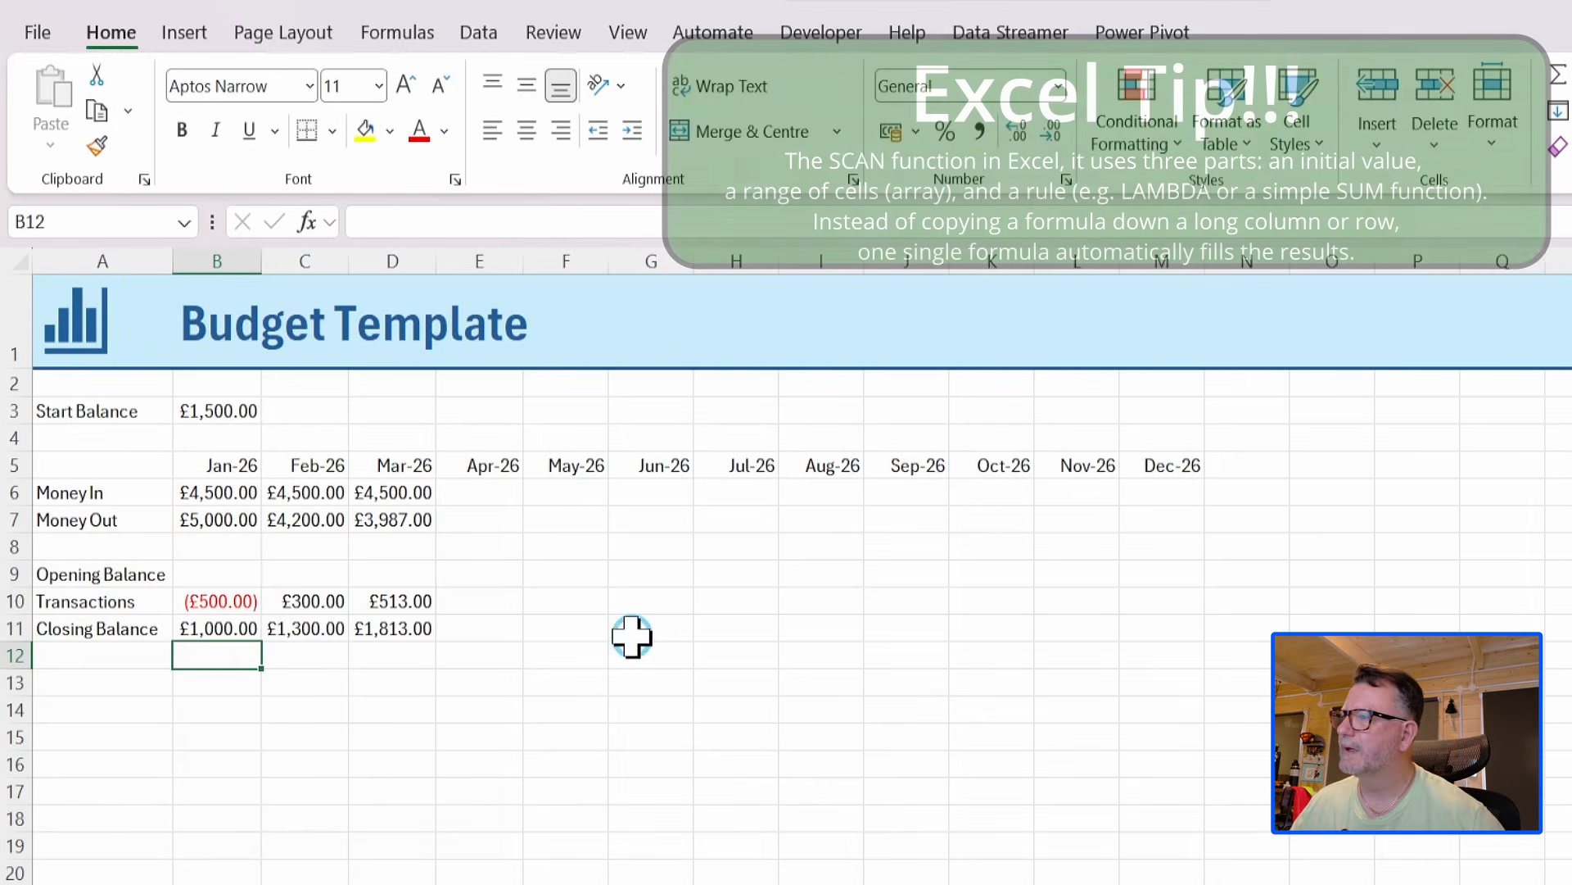
Enter the Opening Balance formula =B11#-B10# in cell B9, subtracting the spilled transactions from the closing balances.
left_click(205, 575)
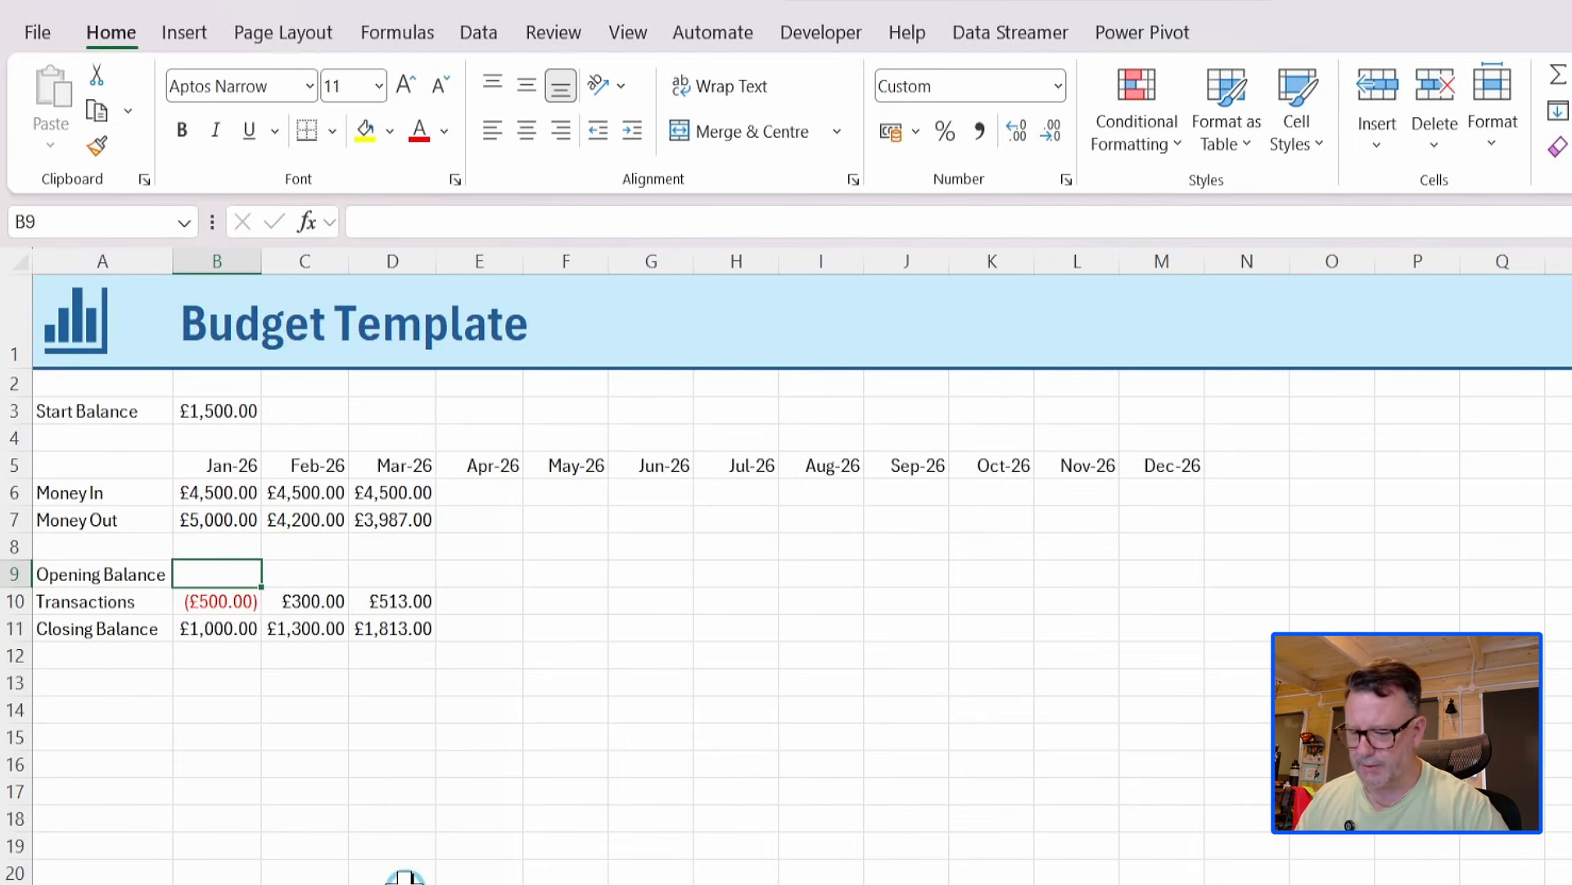
type("=")
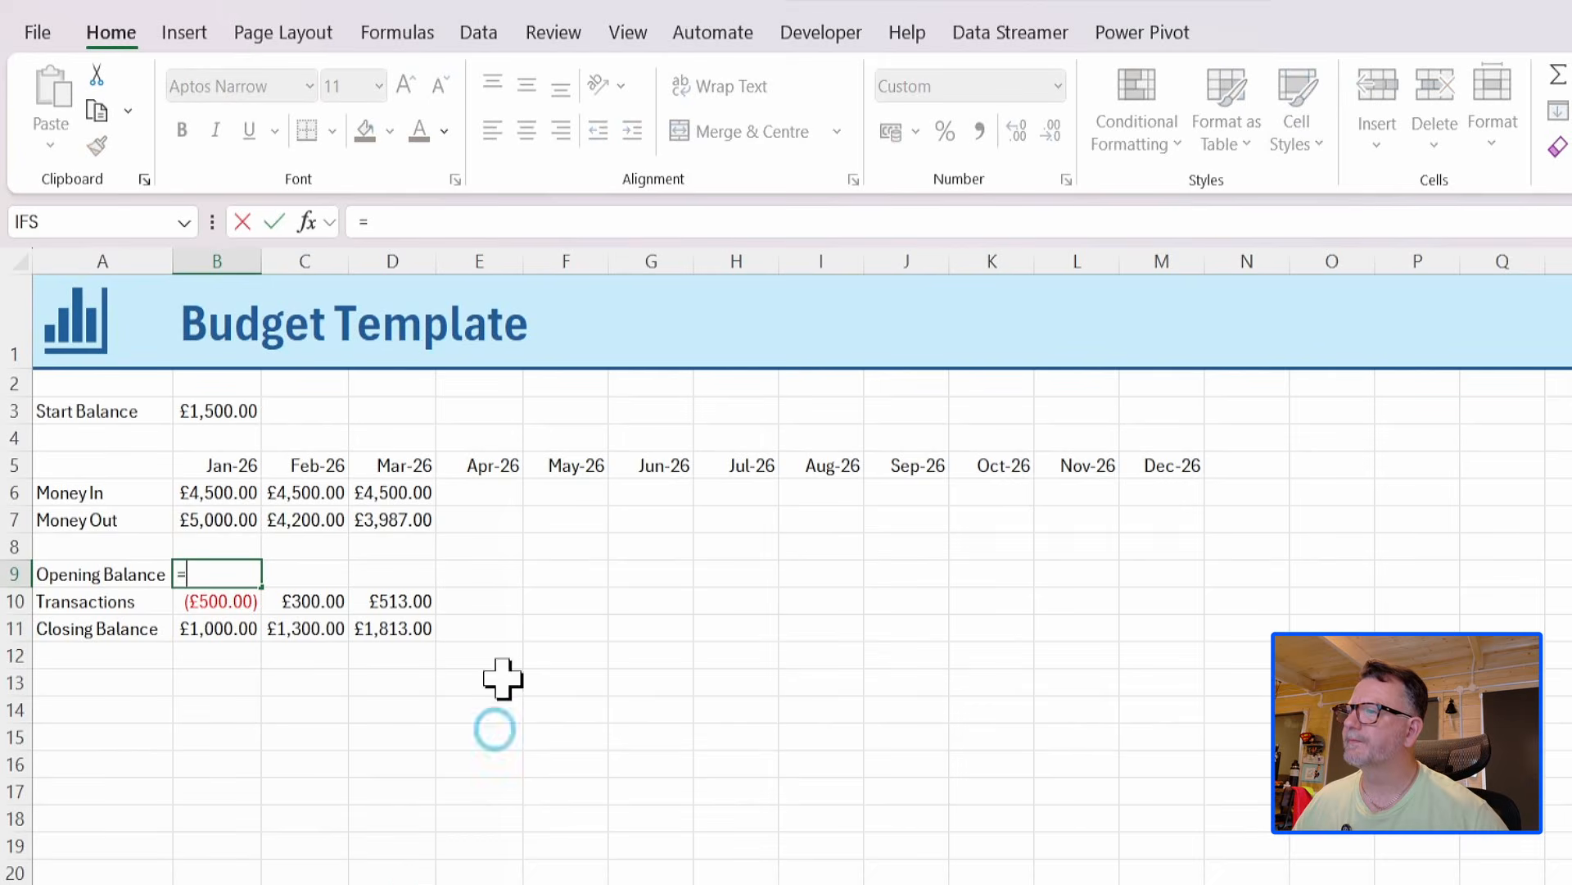
left_click(213, 626)
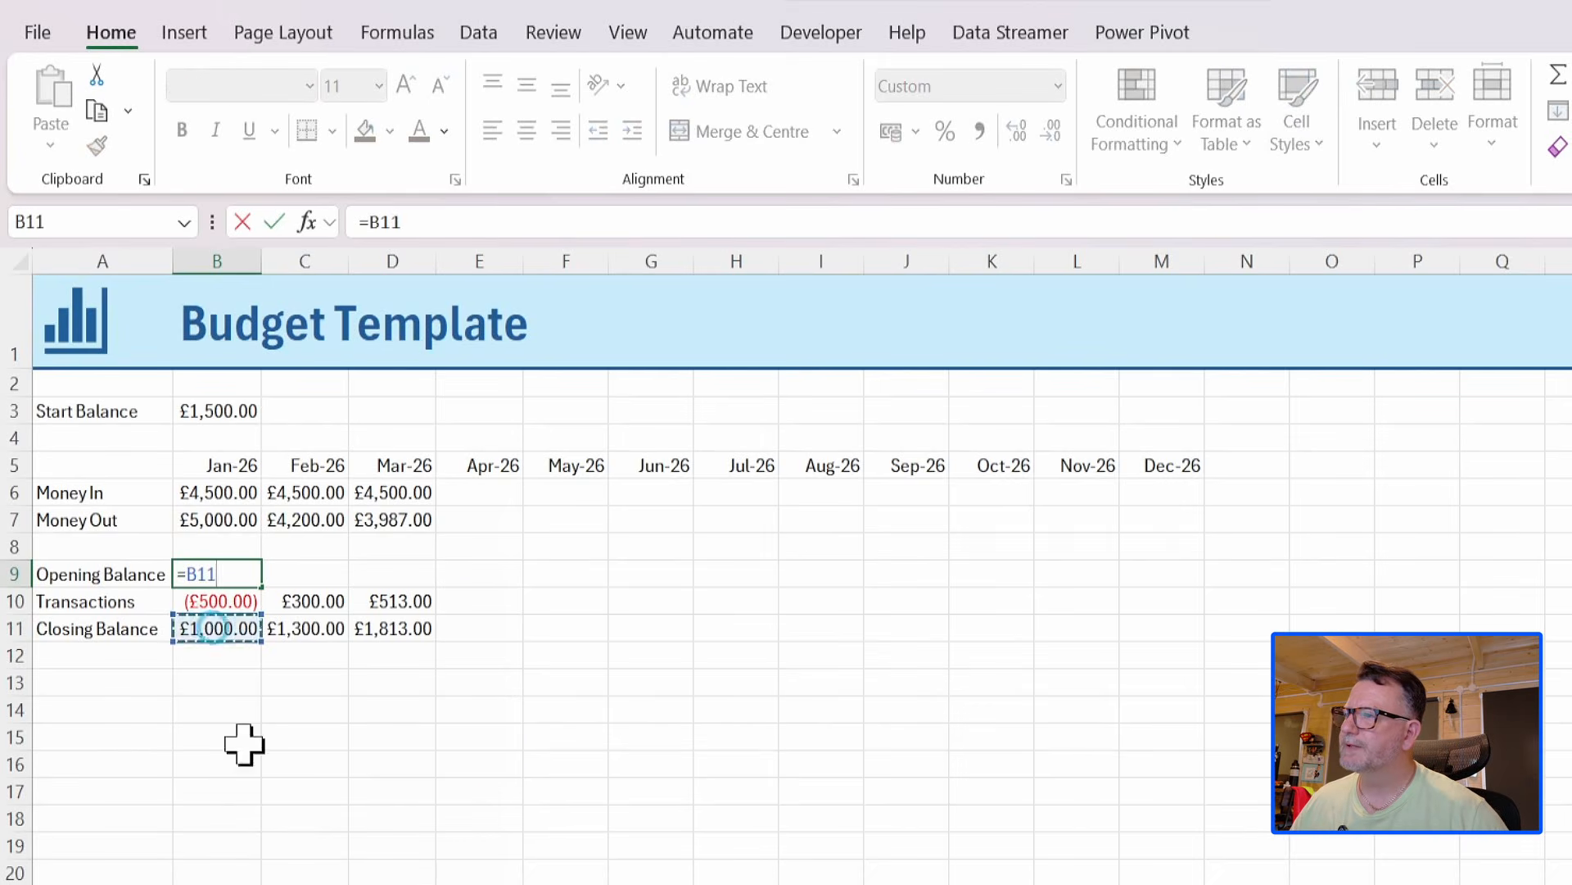
type("#")
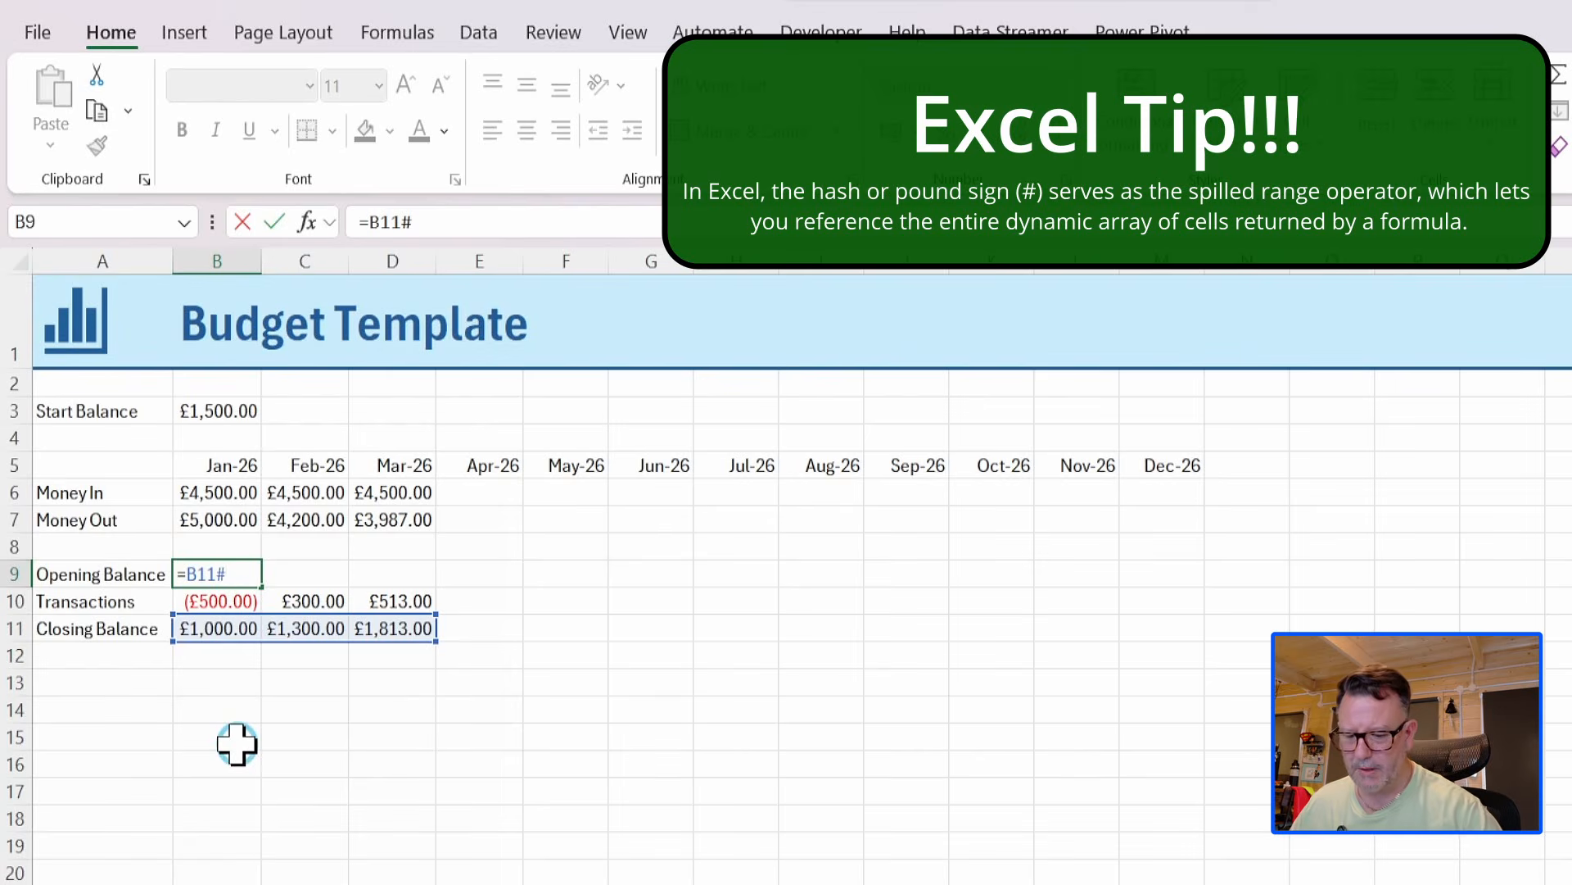
type("-")
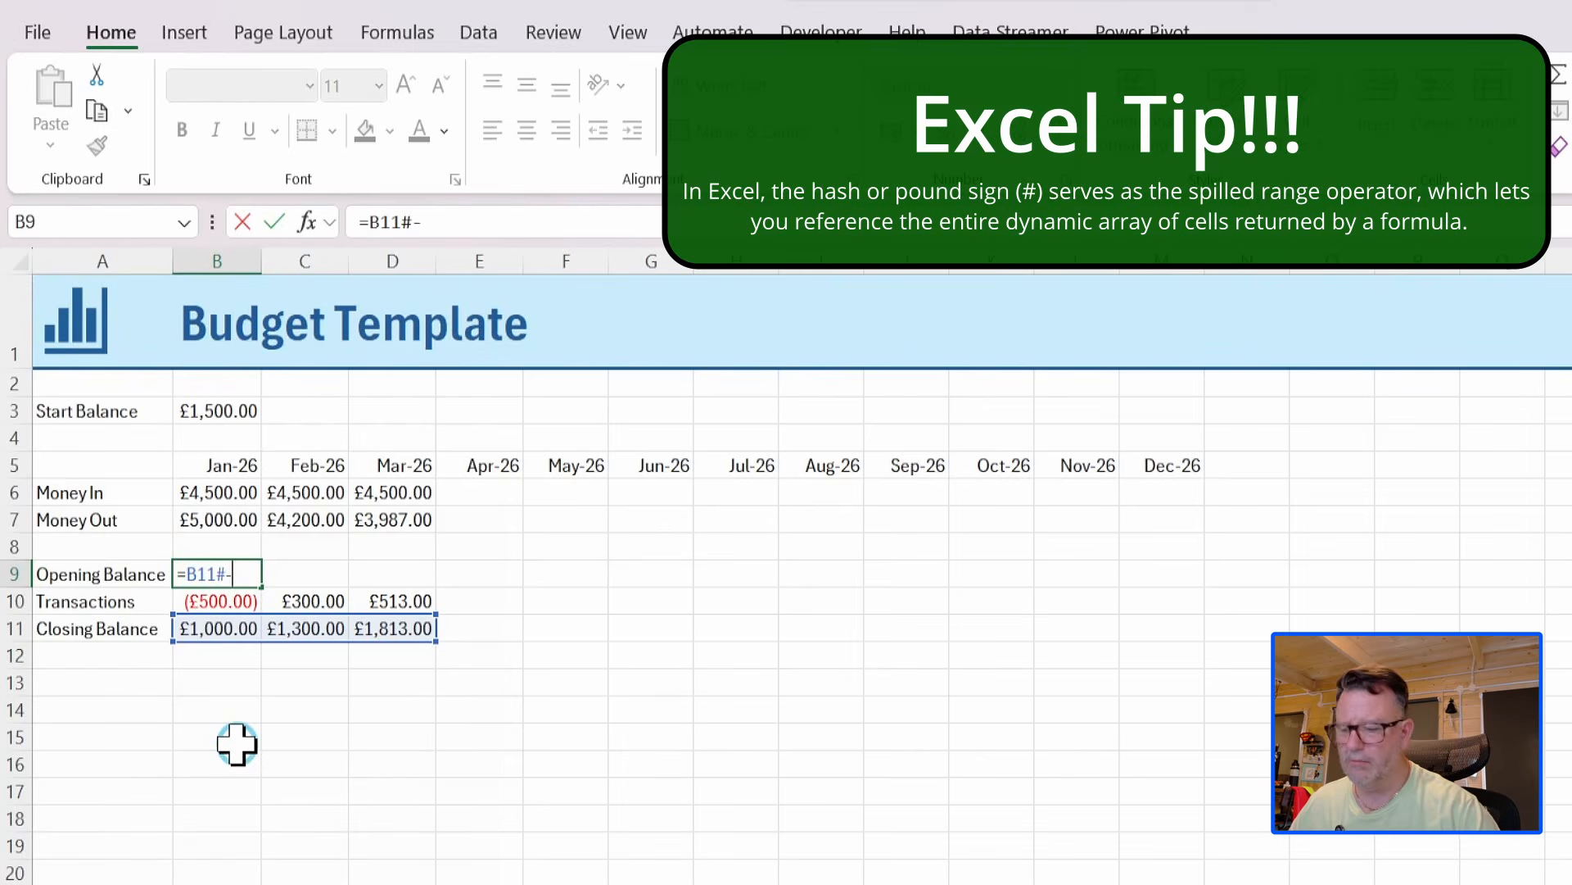
left_click(201, 598)
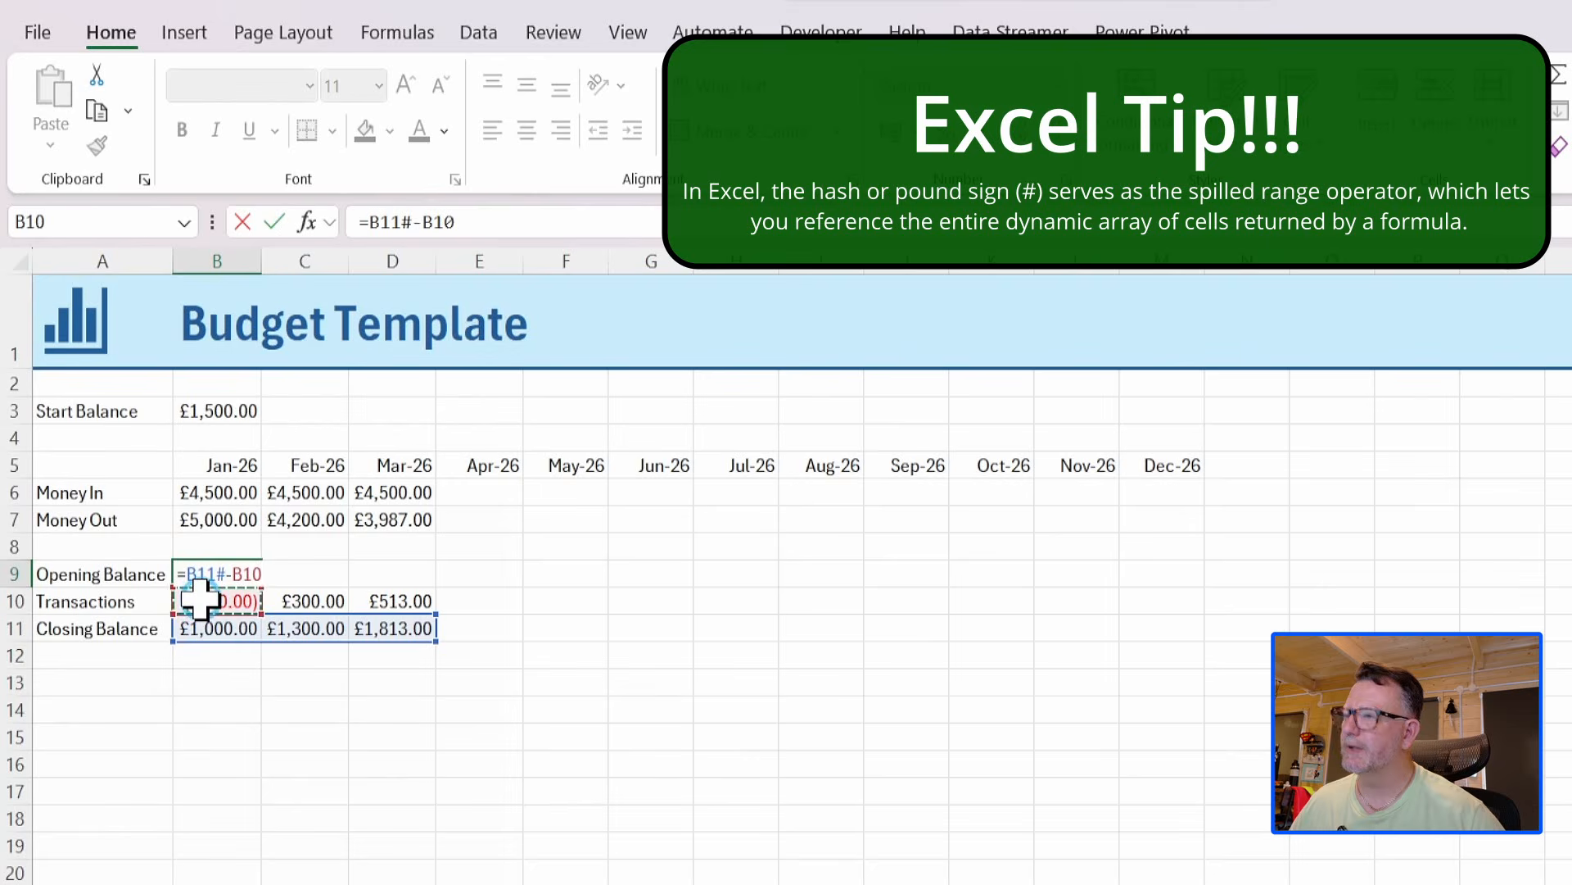
type("#")
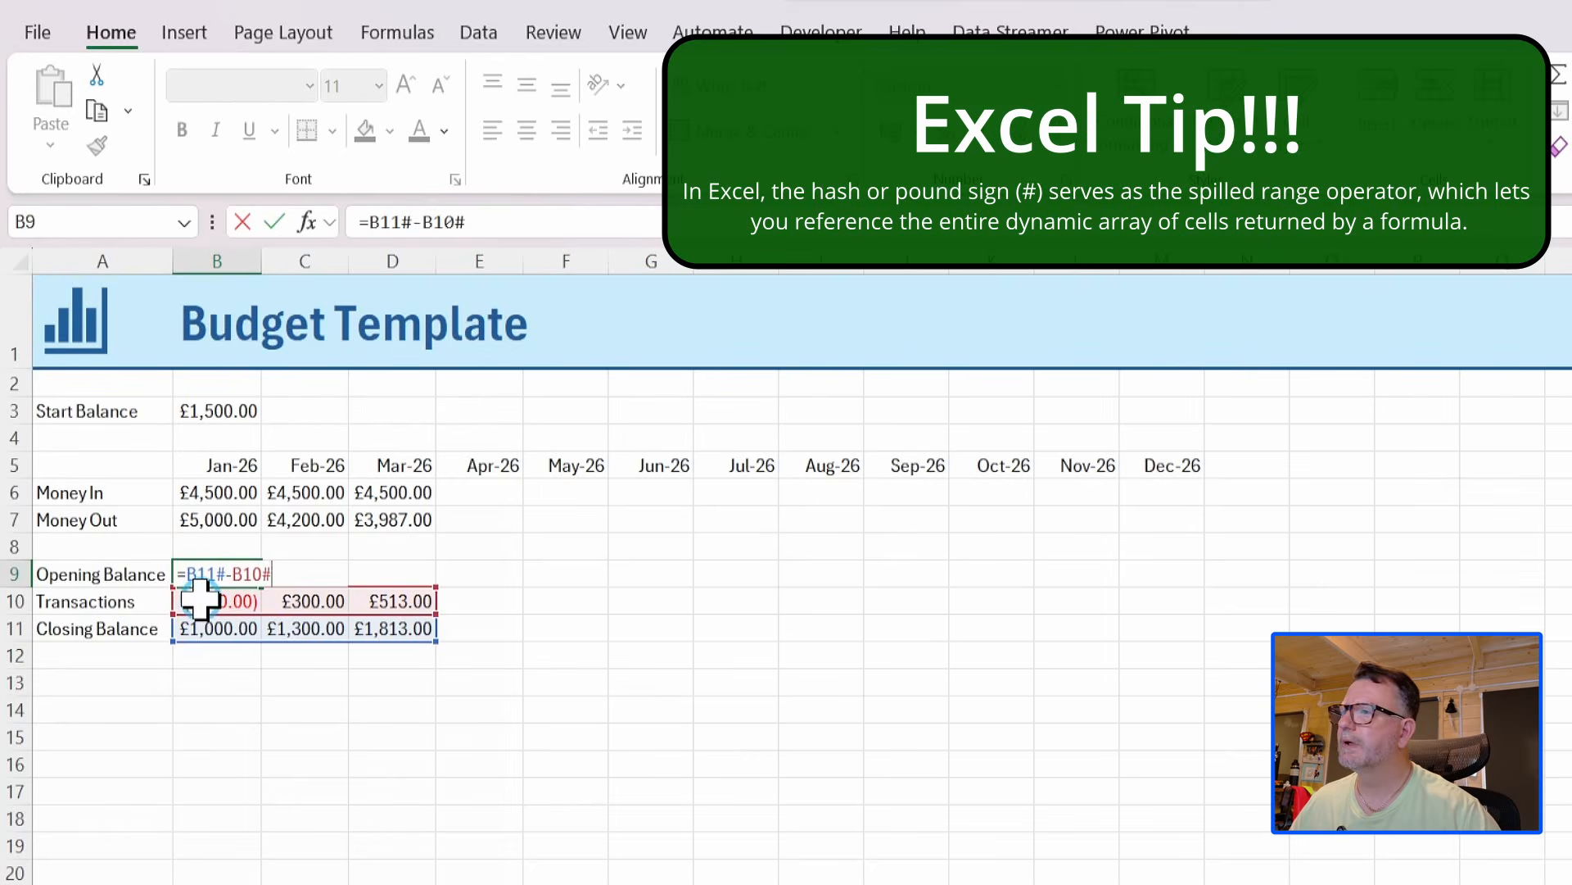
key("Return")
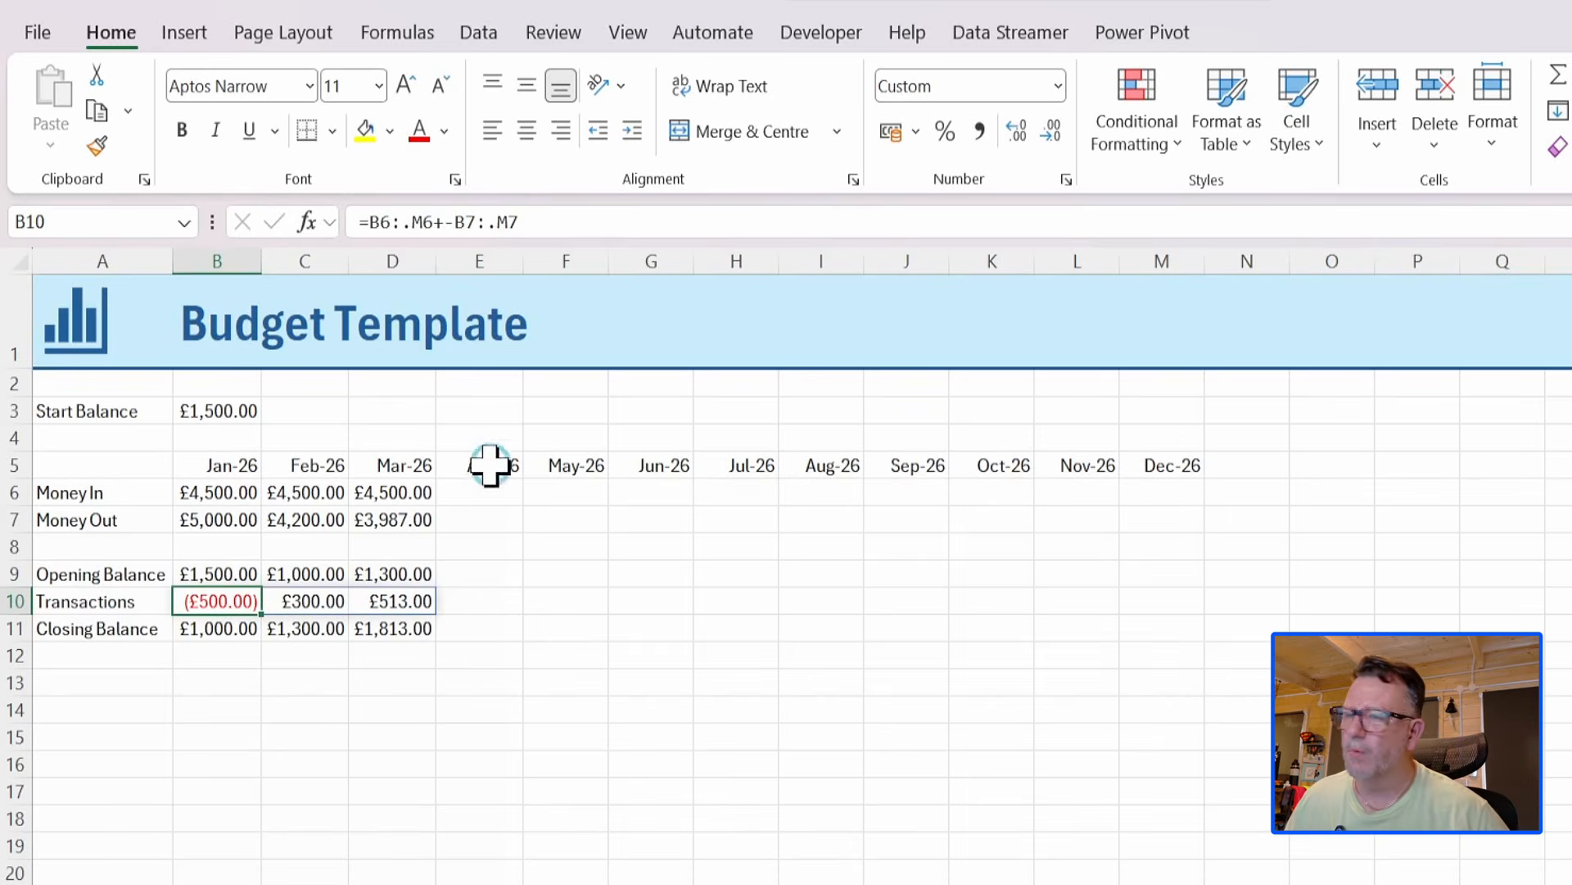
Enter 4500 as the April 2026 Money In amount in cell E6.
left_click(476, 495)
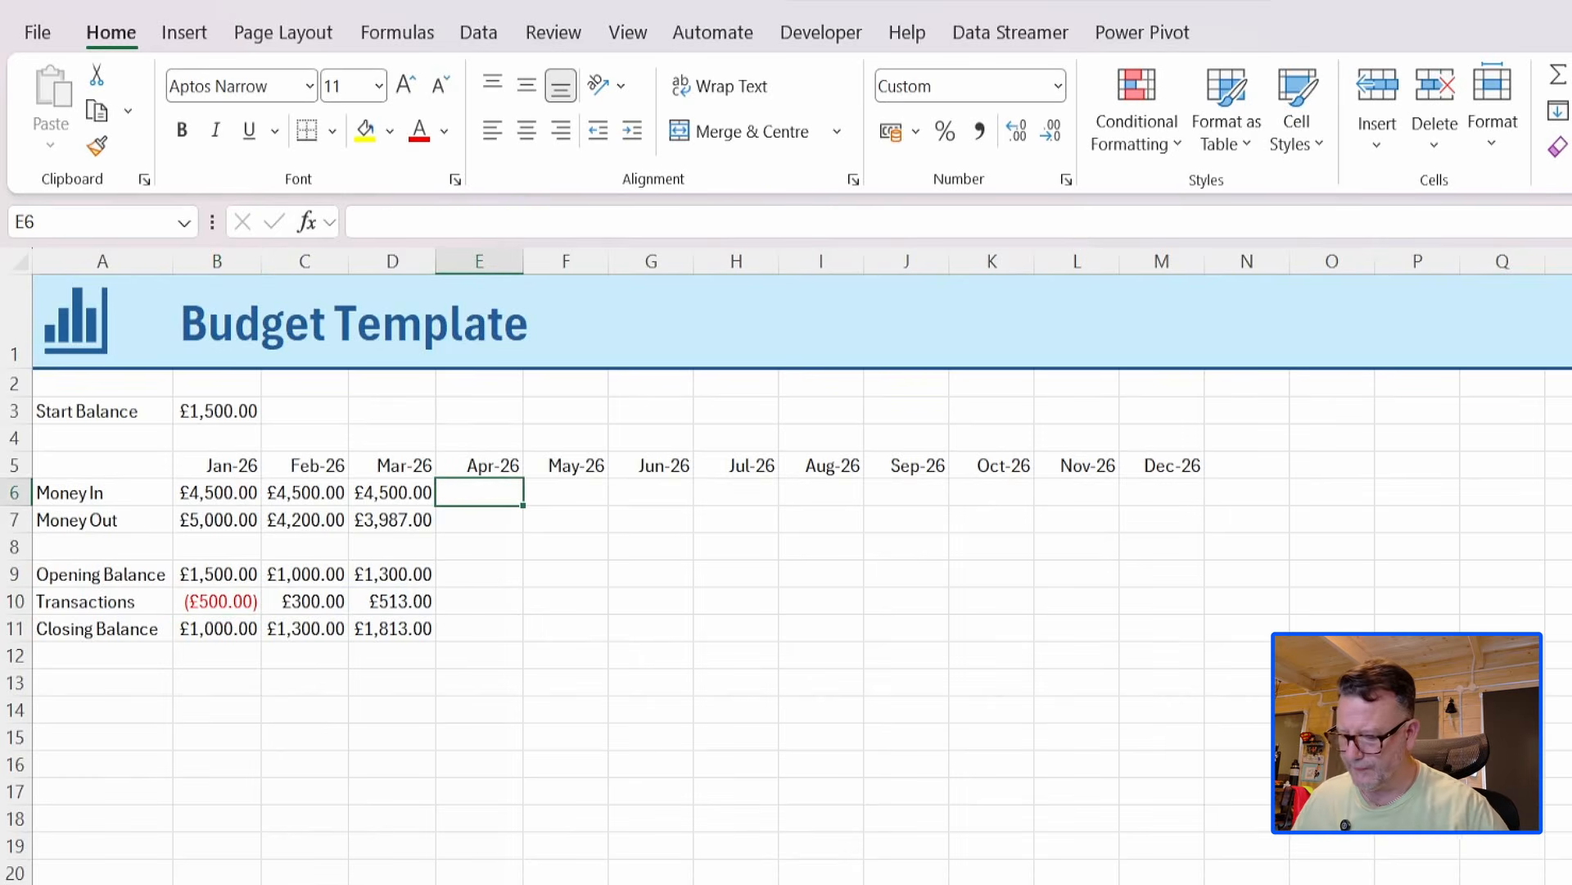
type("4500")
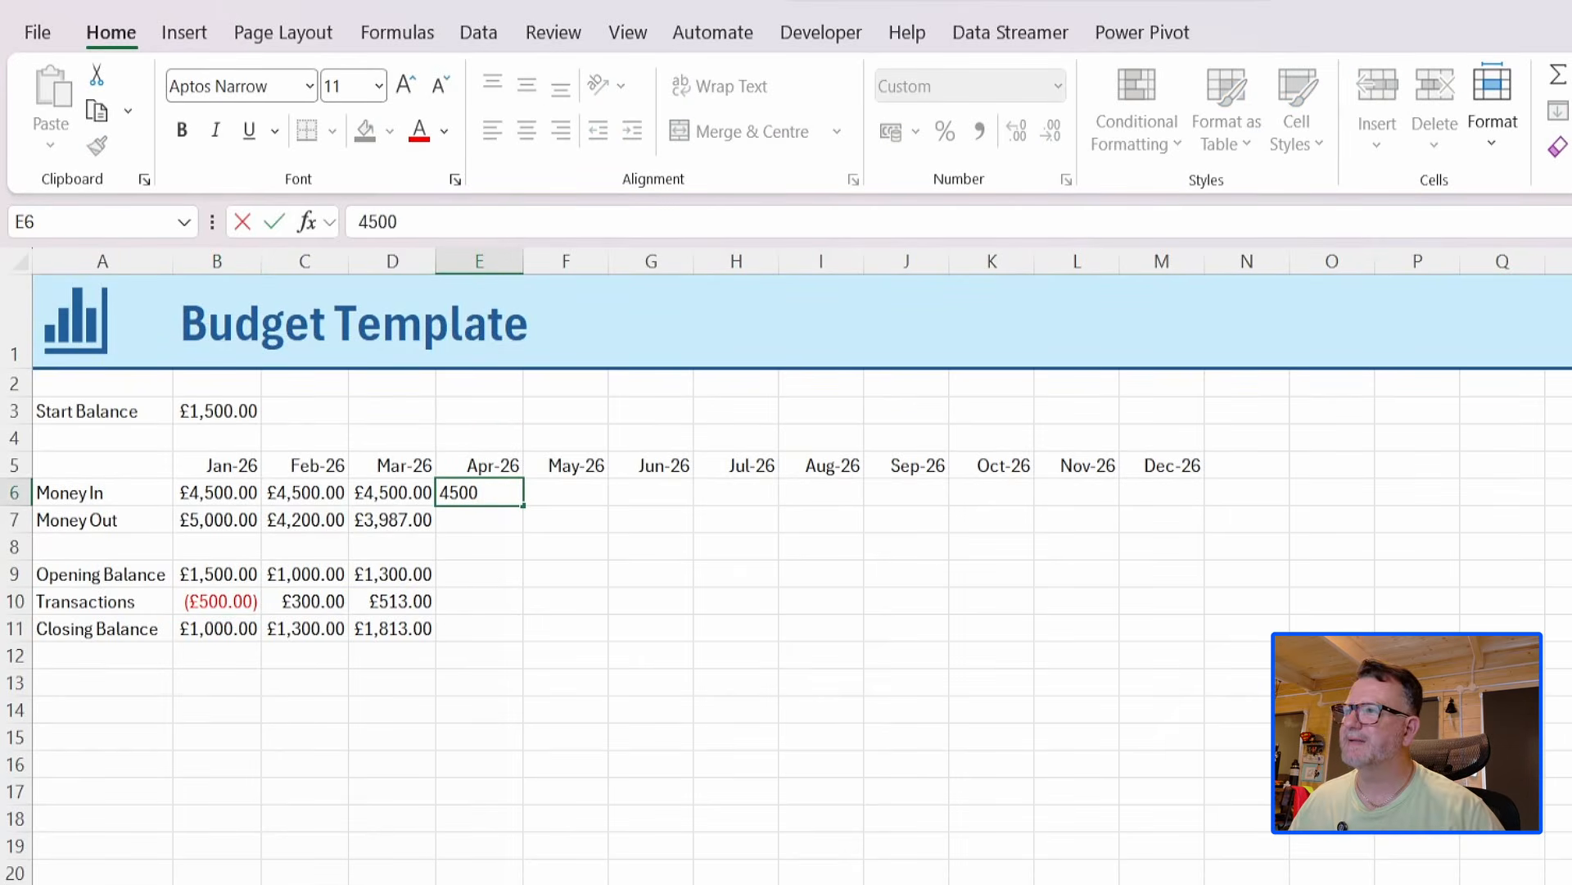
key("Return")
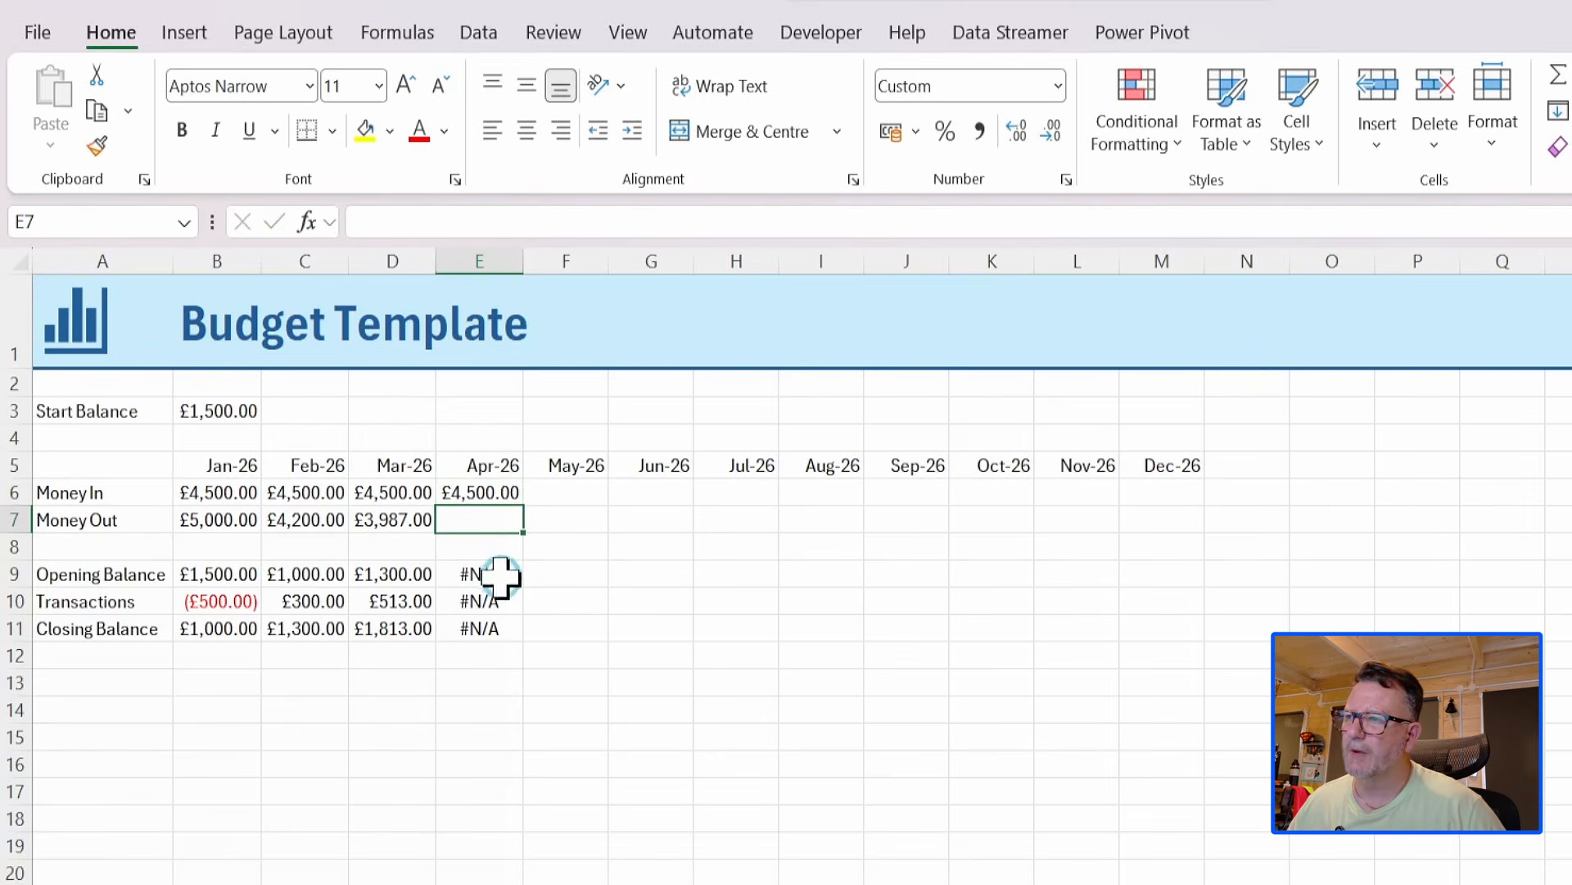
Wrap the Opening Balance formula in B9 with IFERROR to return blank on errors: =IFERROR(B11#-B10#,"").
left_click(207, 577)
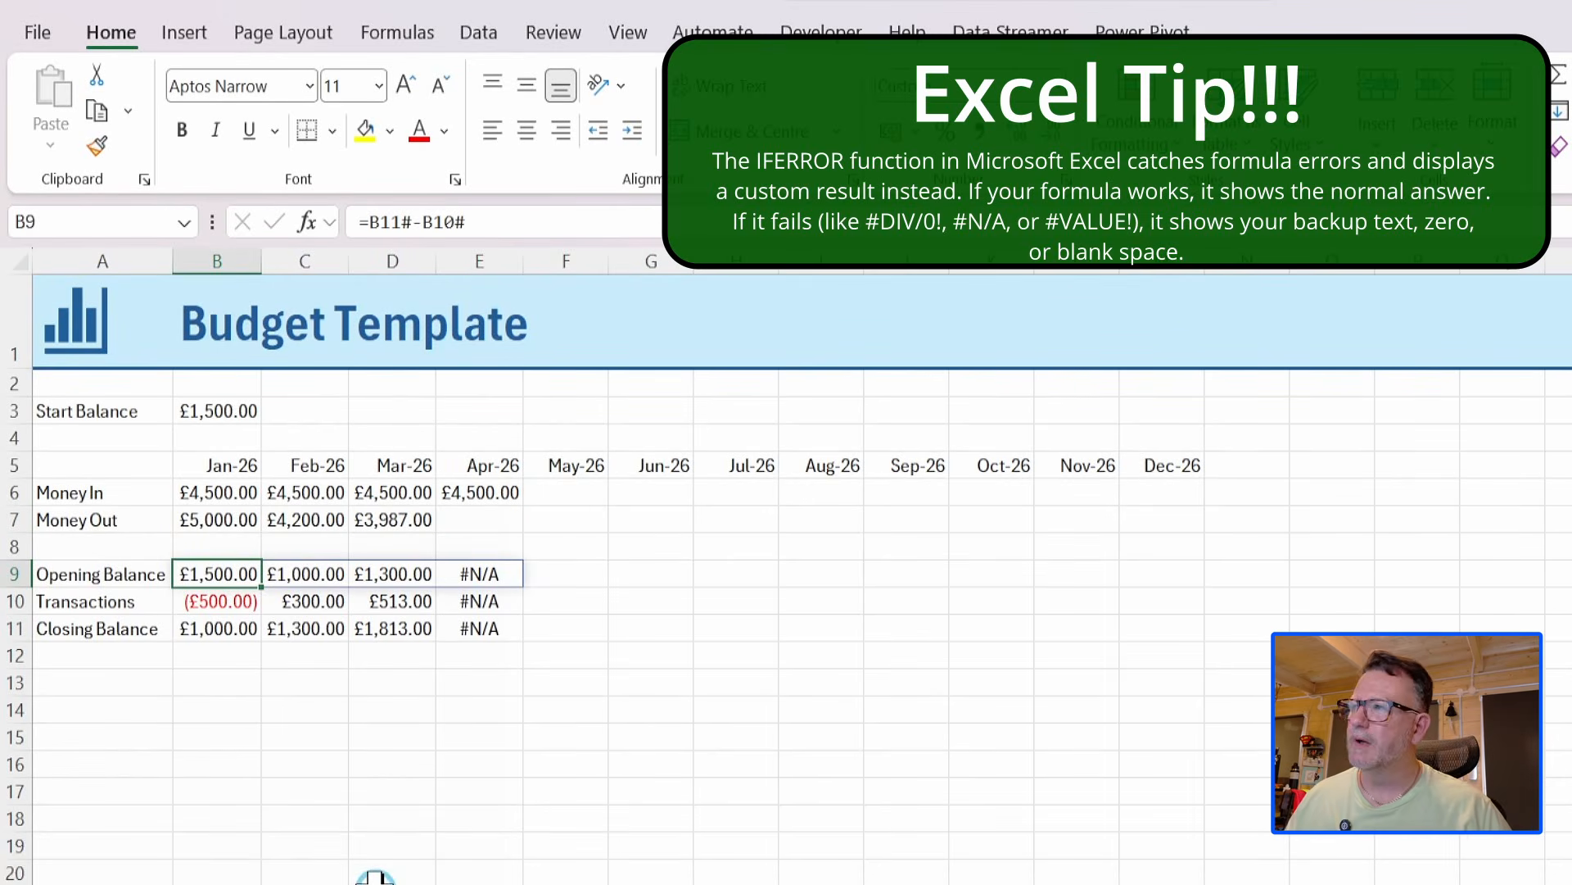
left_click(368, 221)
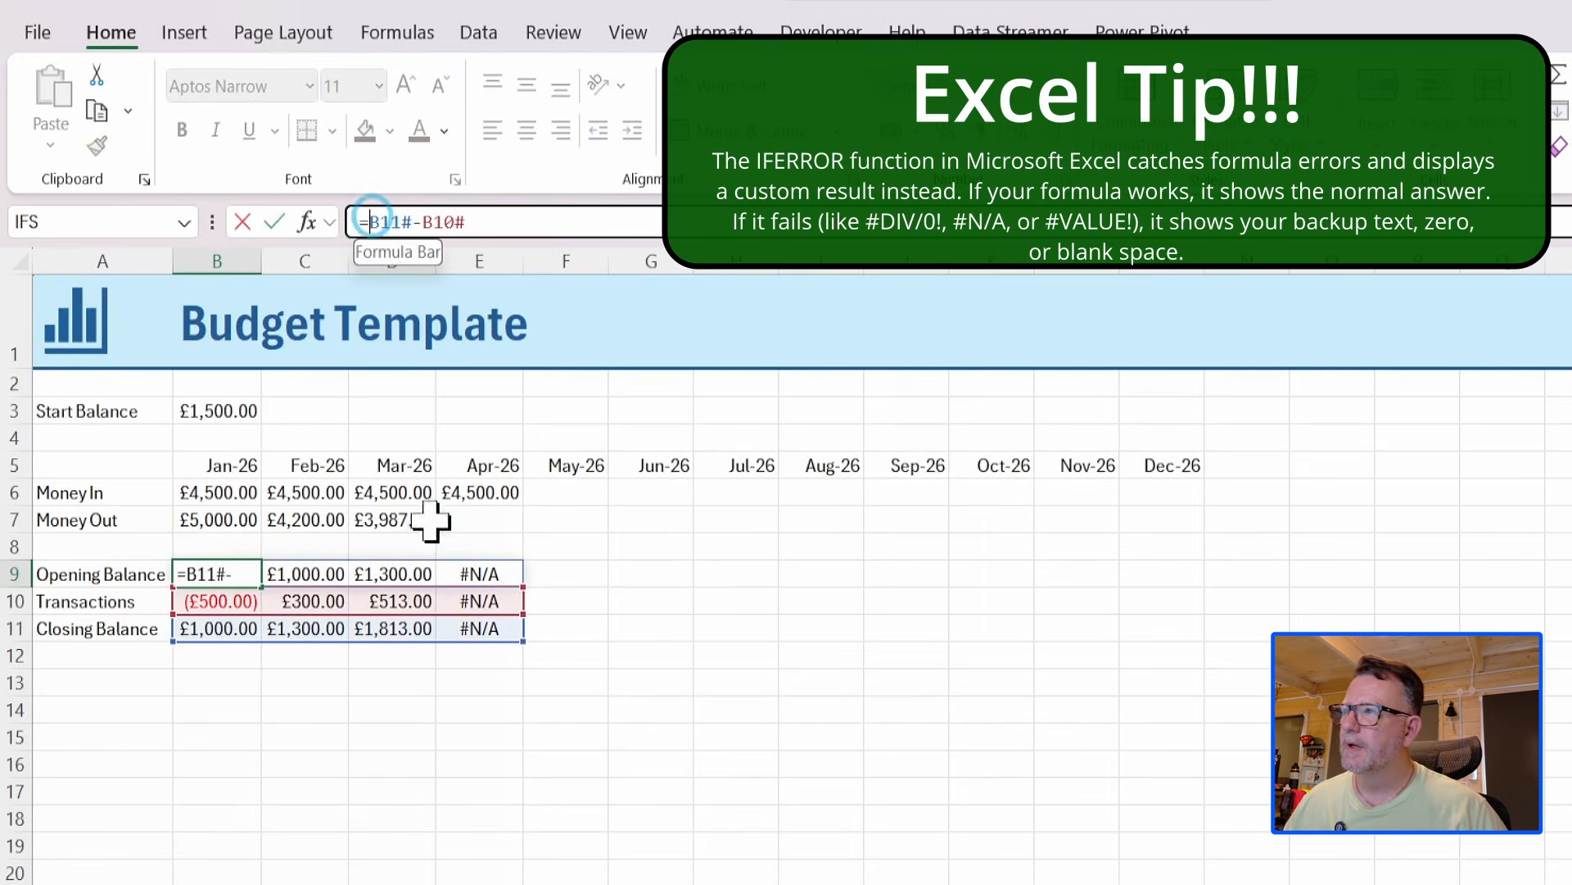
type("if")
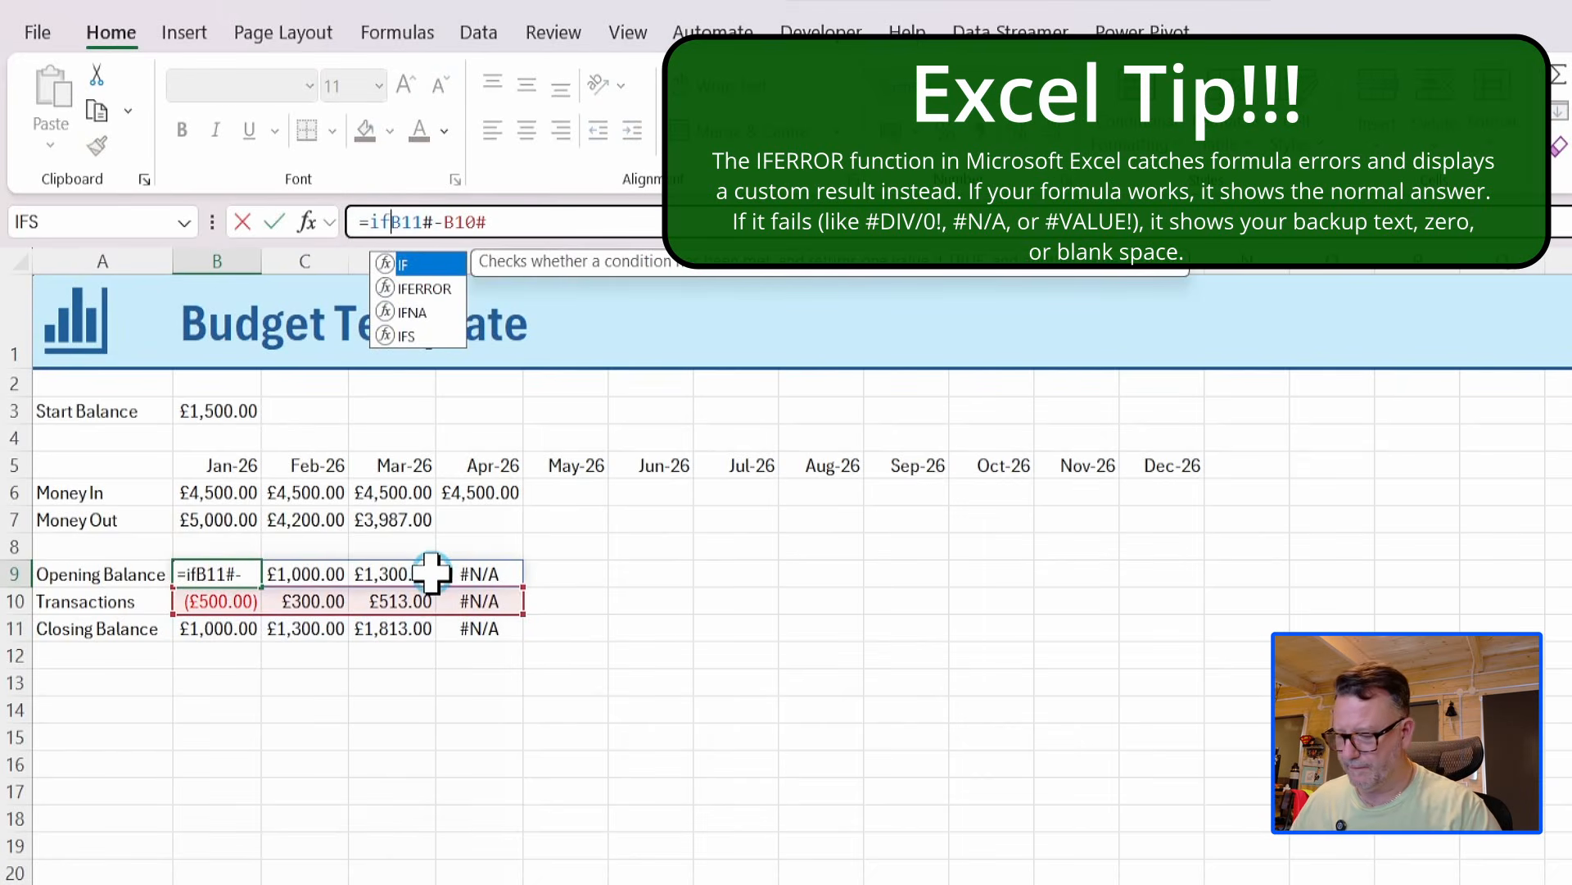
type("er")
double_click(426, 264)
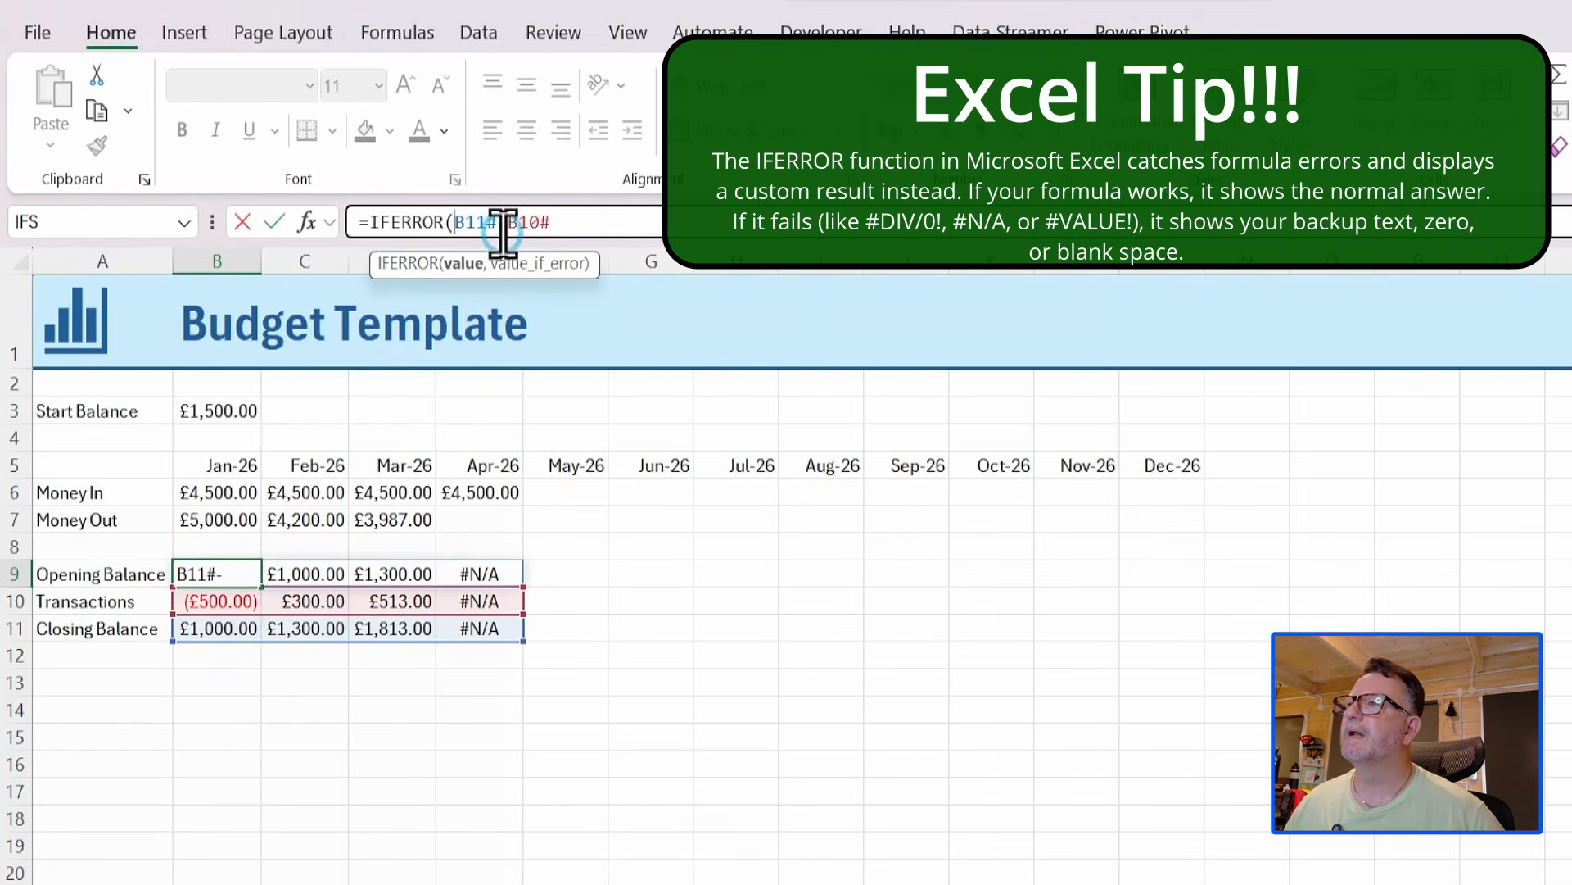
left_click(563, 222)
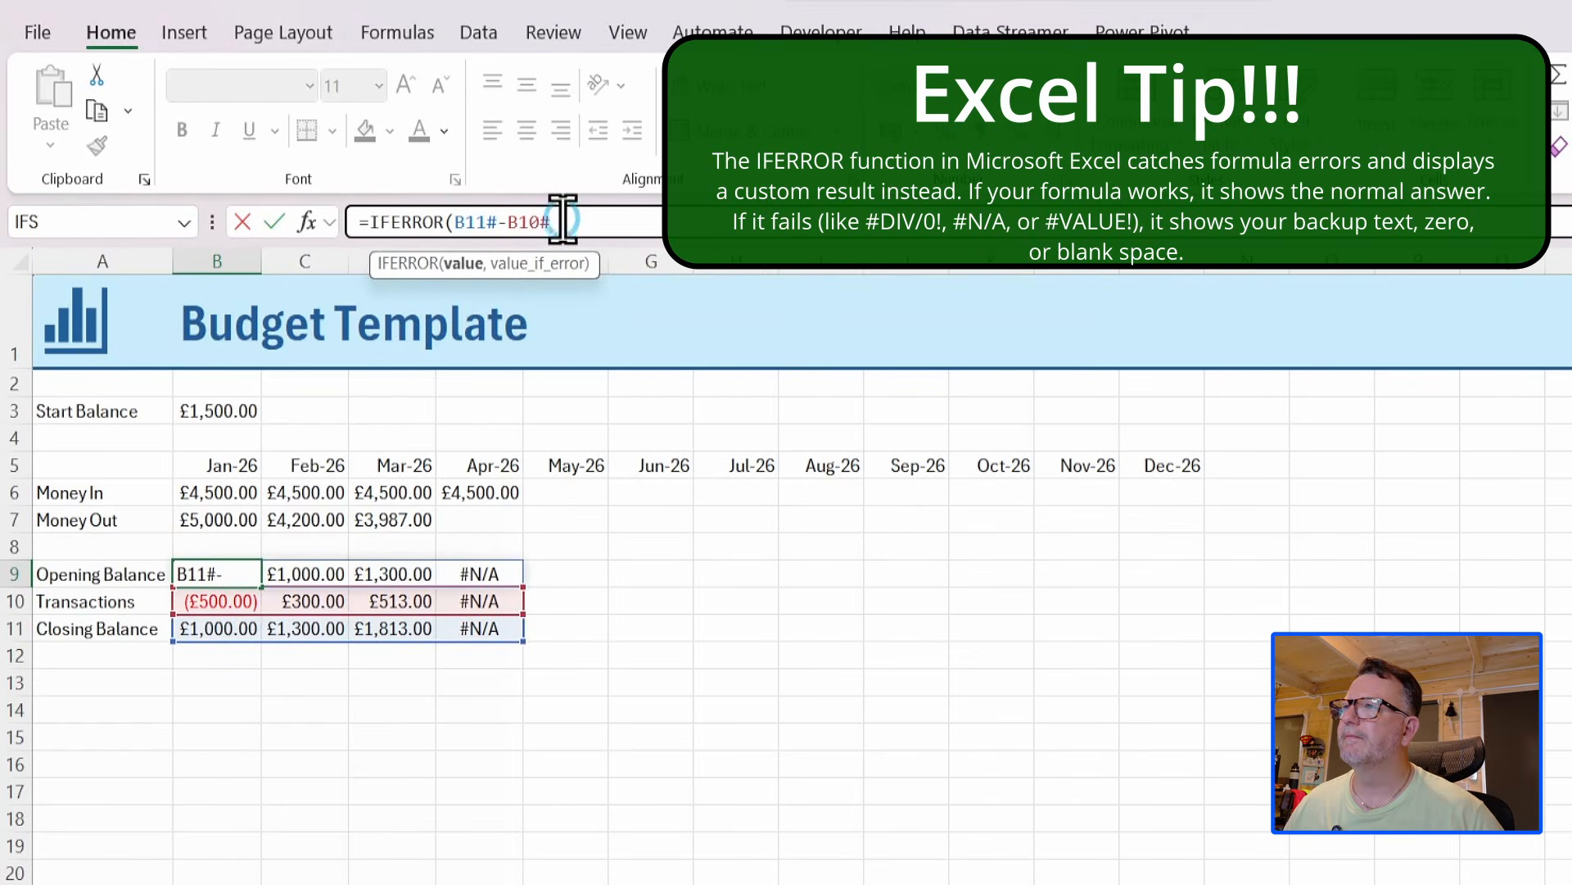
type(",")
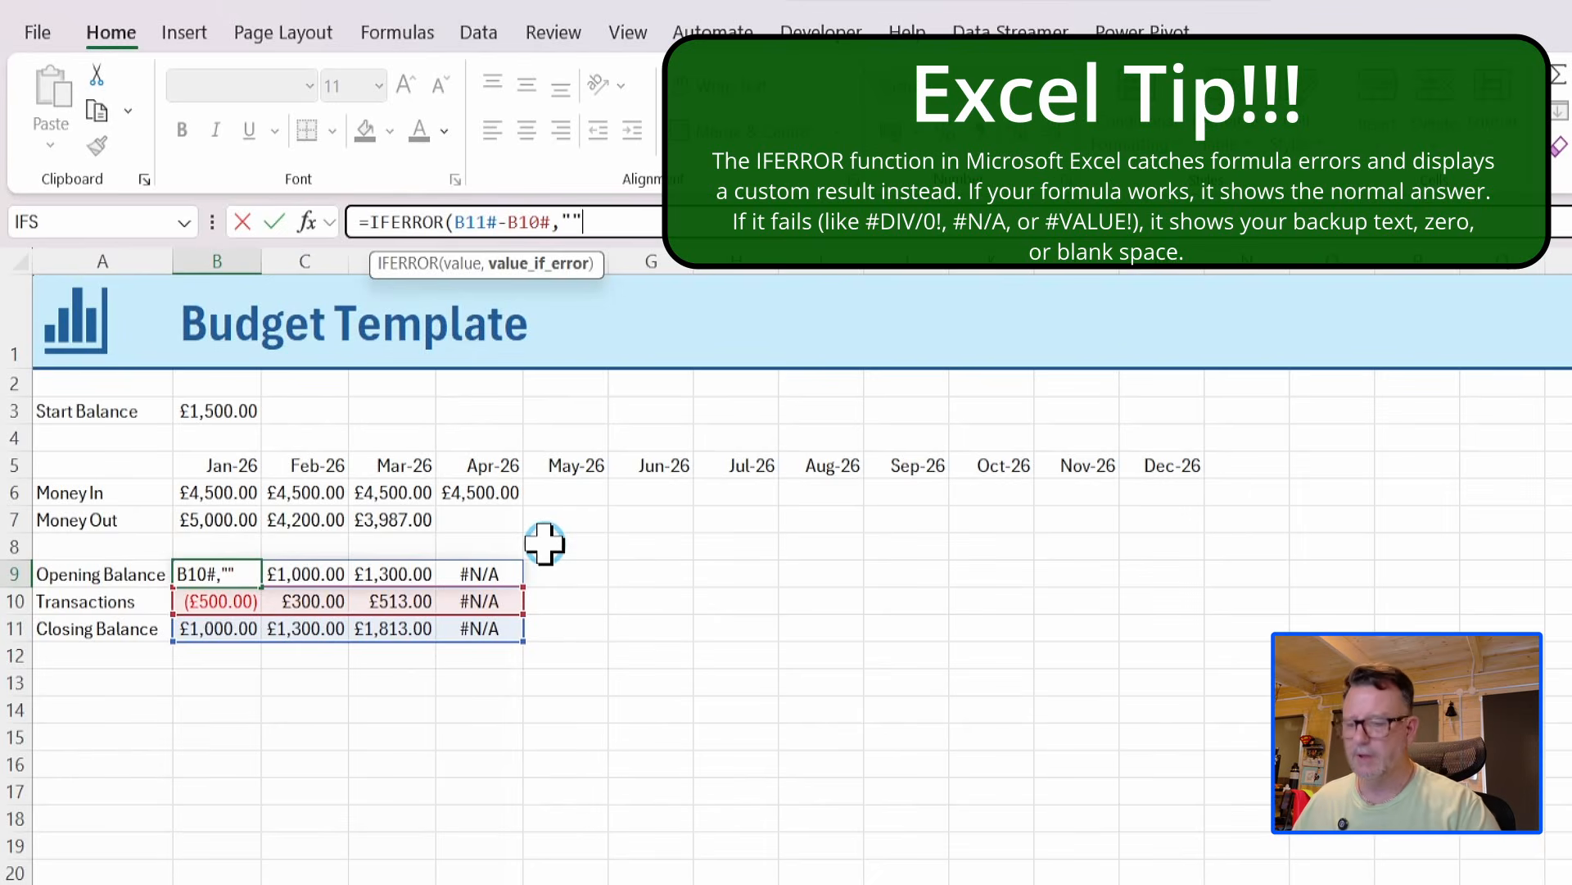
type(")")
key("Return")
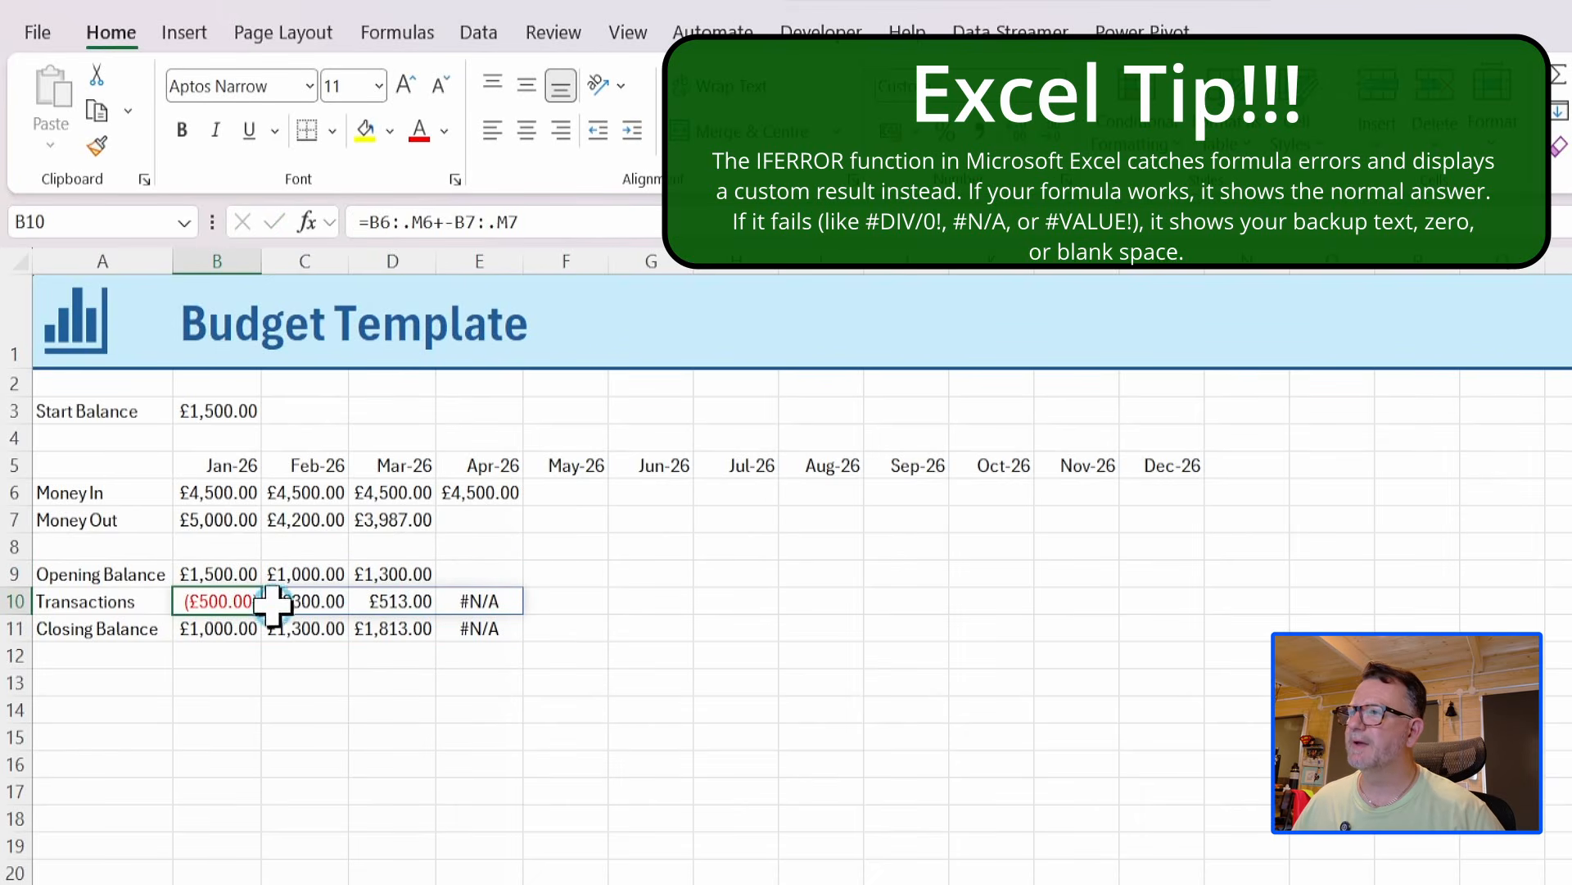
Wrap the Transactions formula in B10 with IFERROR to return blank on errors: =IFERROR(B6:.M6+-B7:.M7,"").
left_click(366, 222)
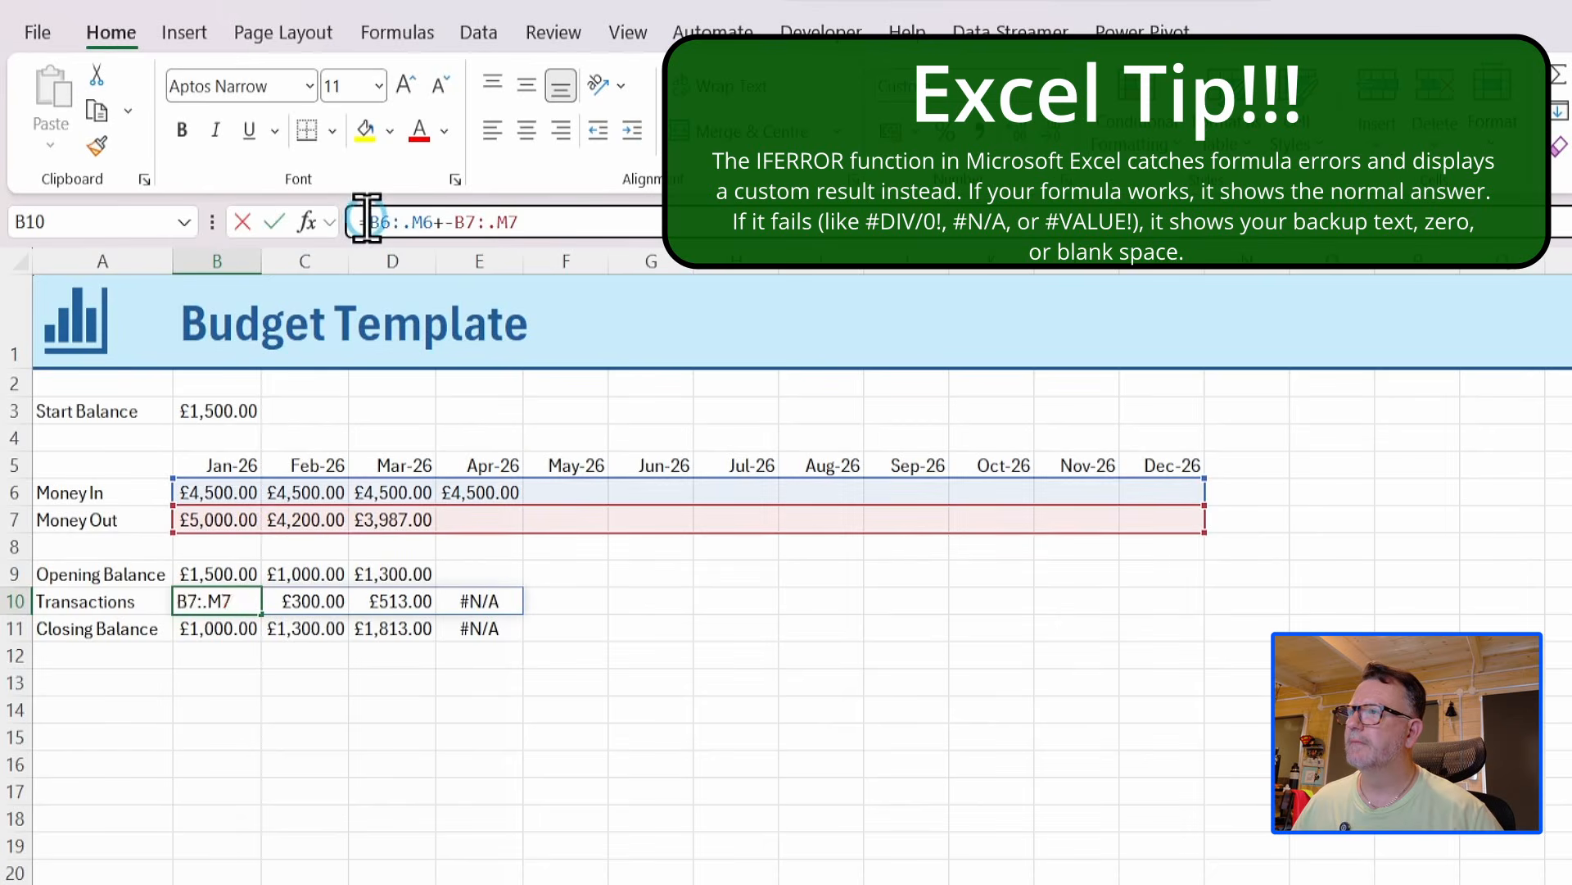
type("ifer")
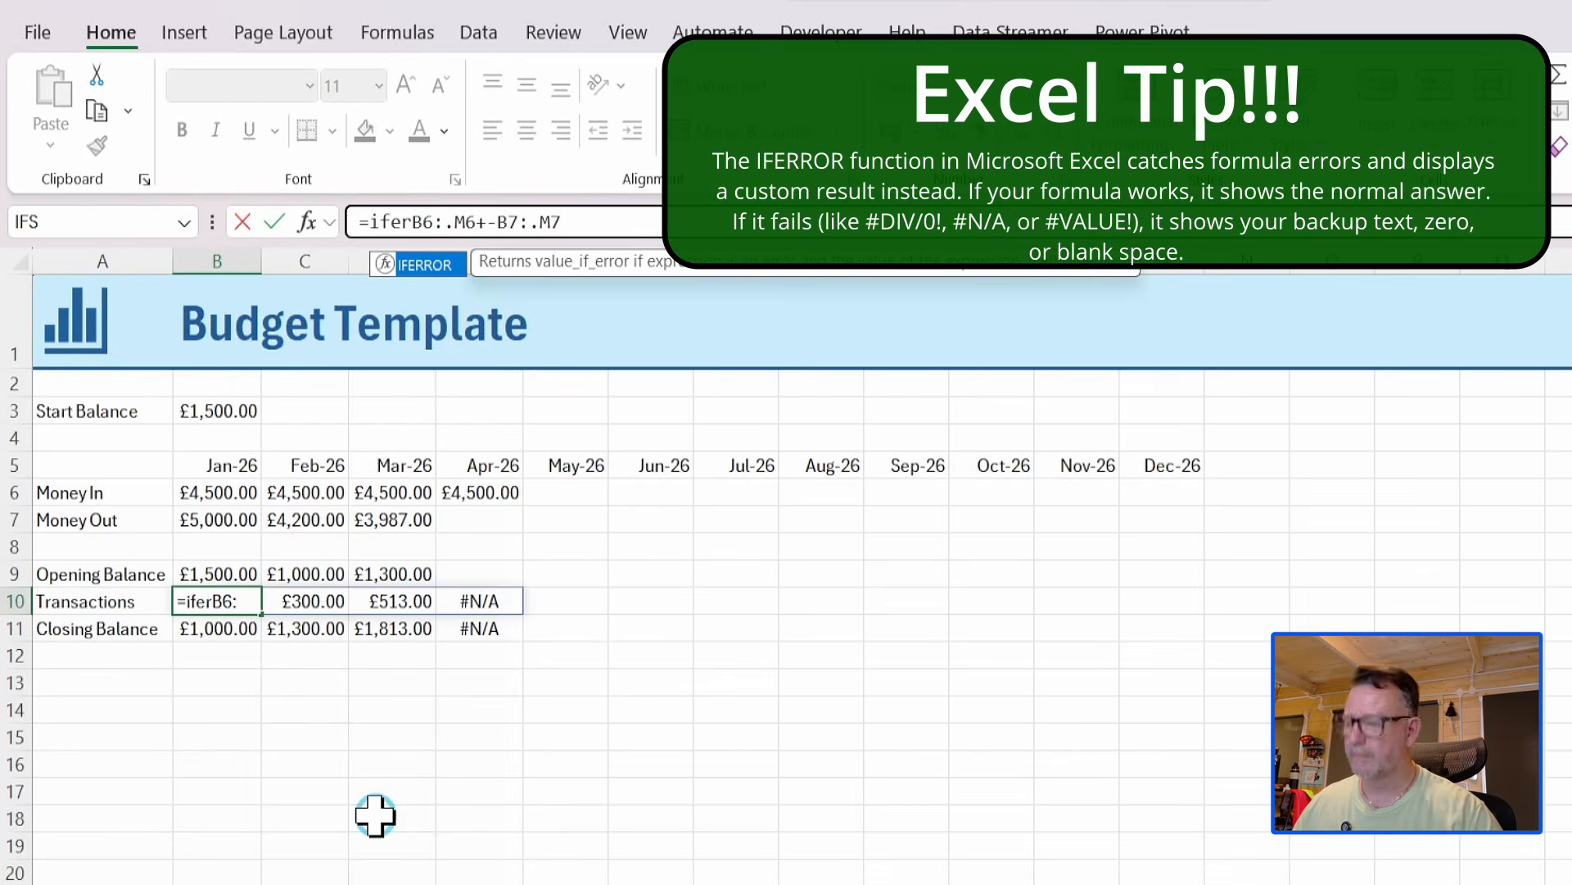
double_click(439, 265)
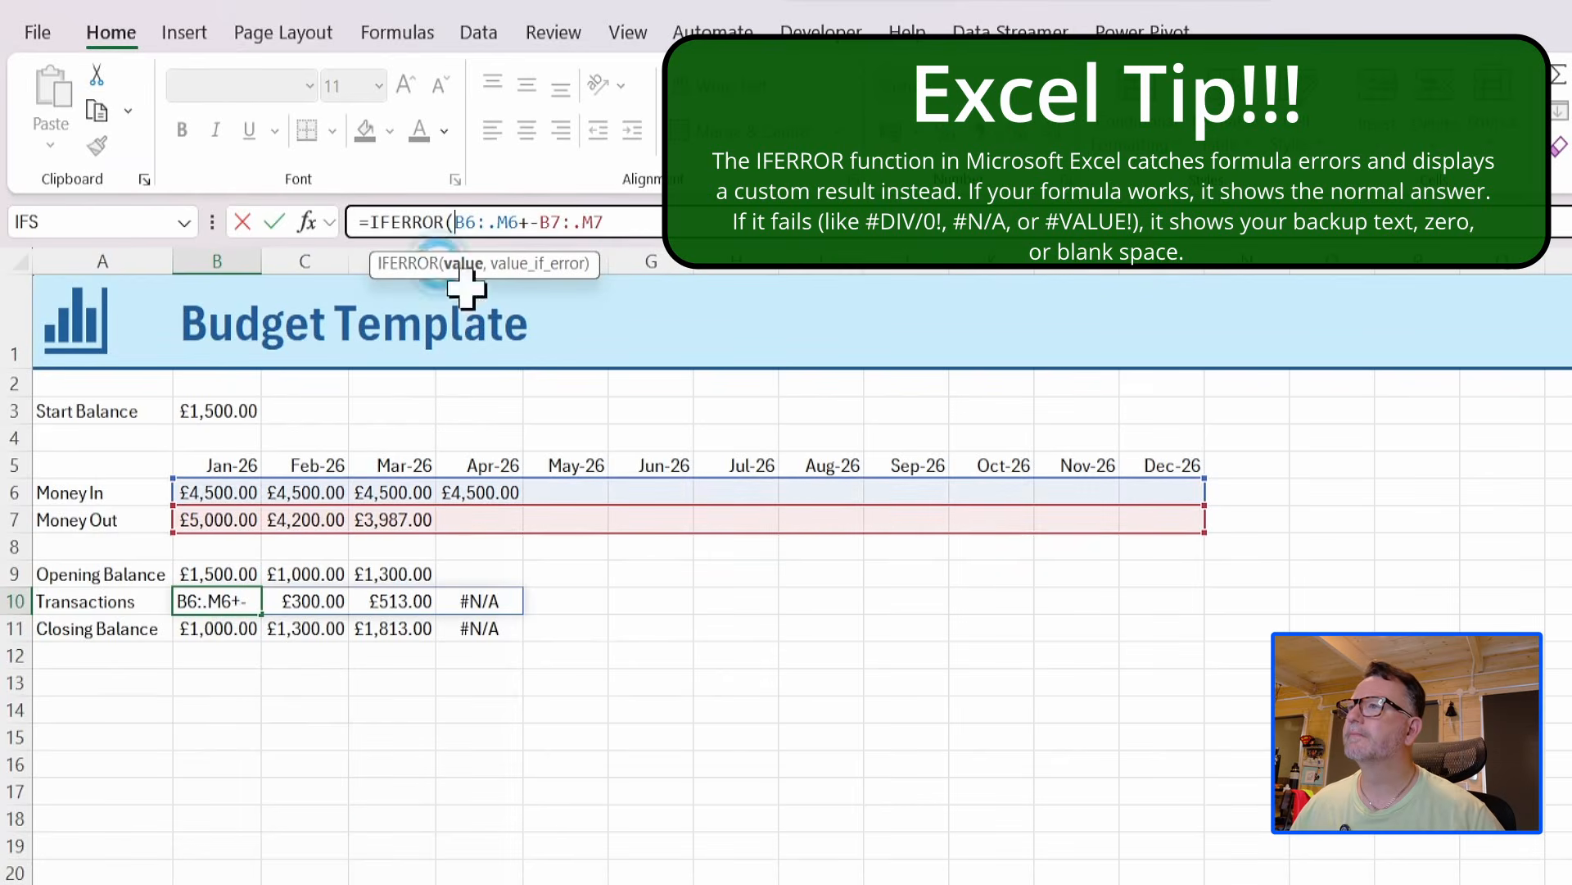
left_click(624, 221)
type(",")
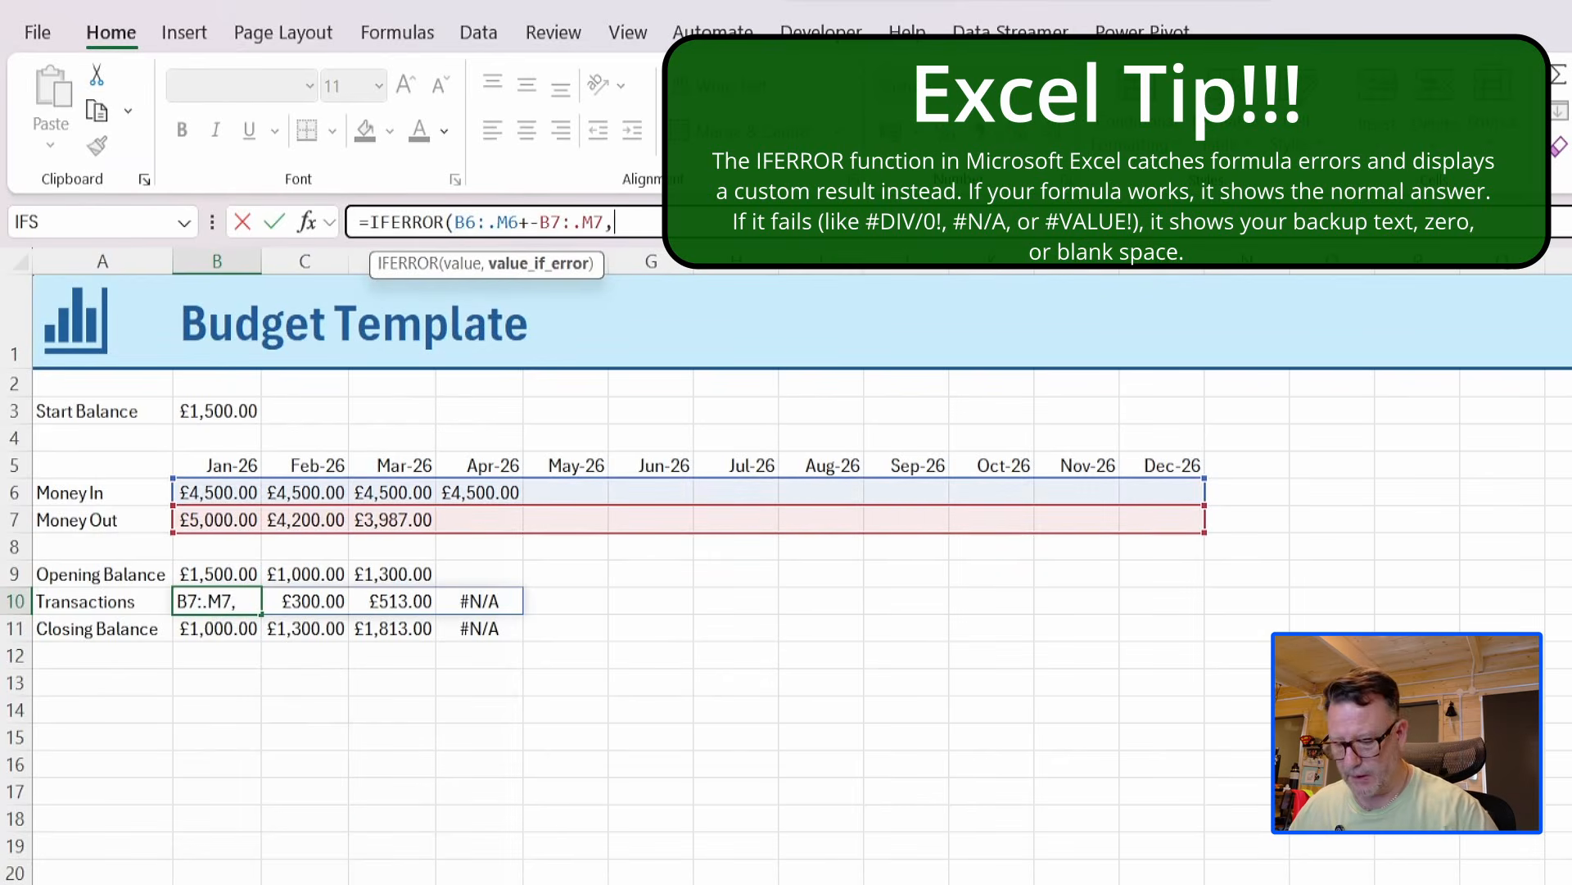
type("\"\"")
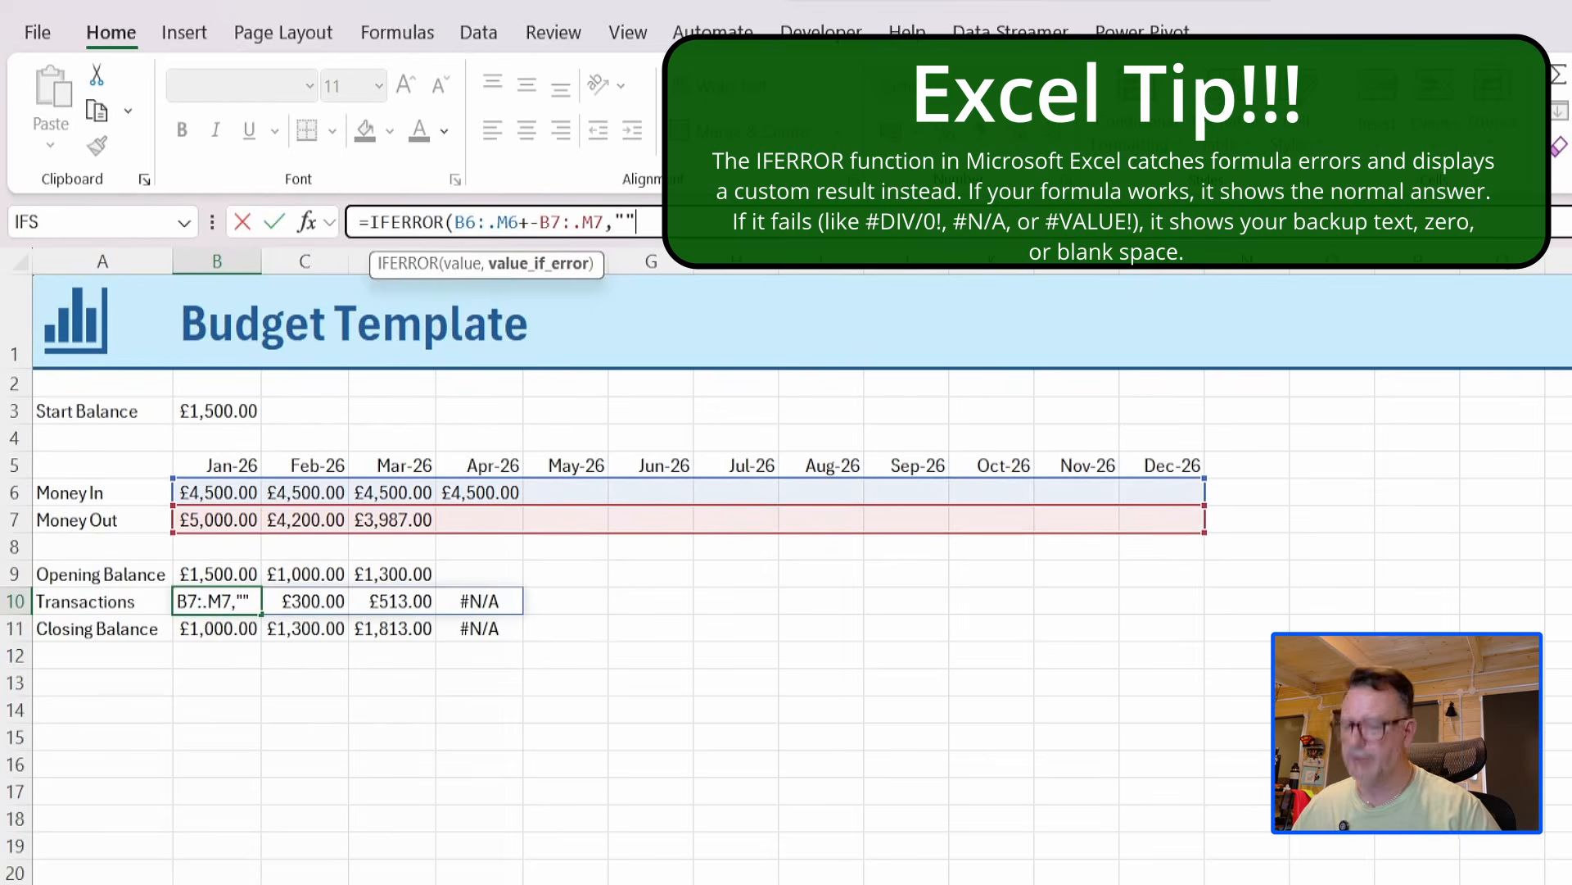
type(")")
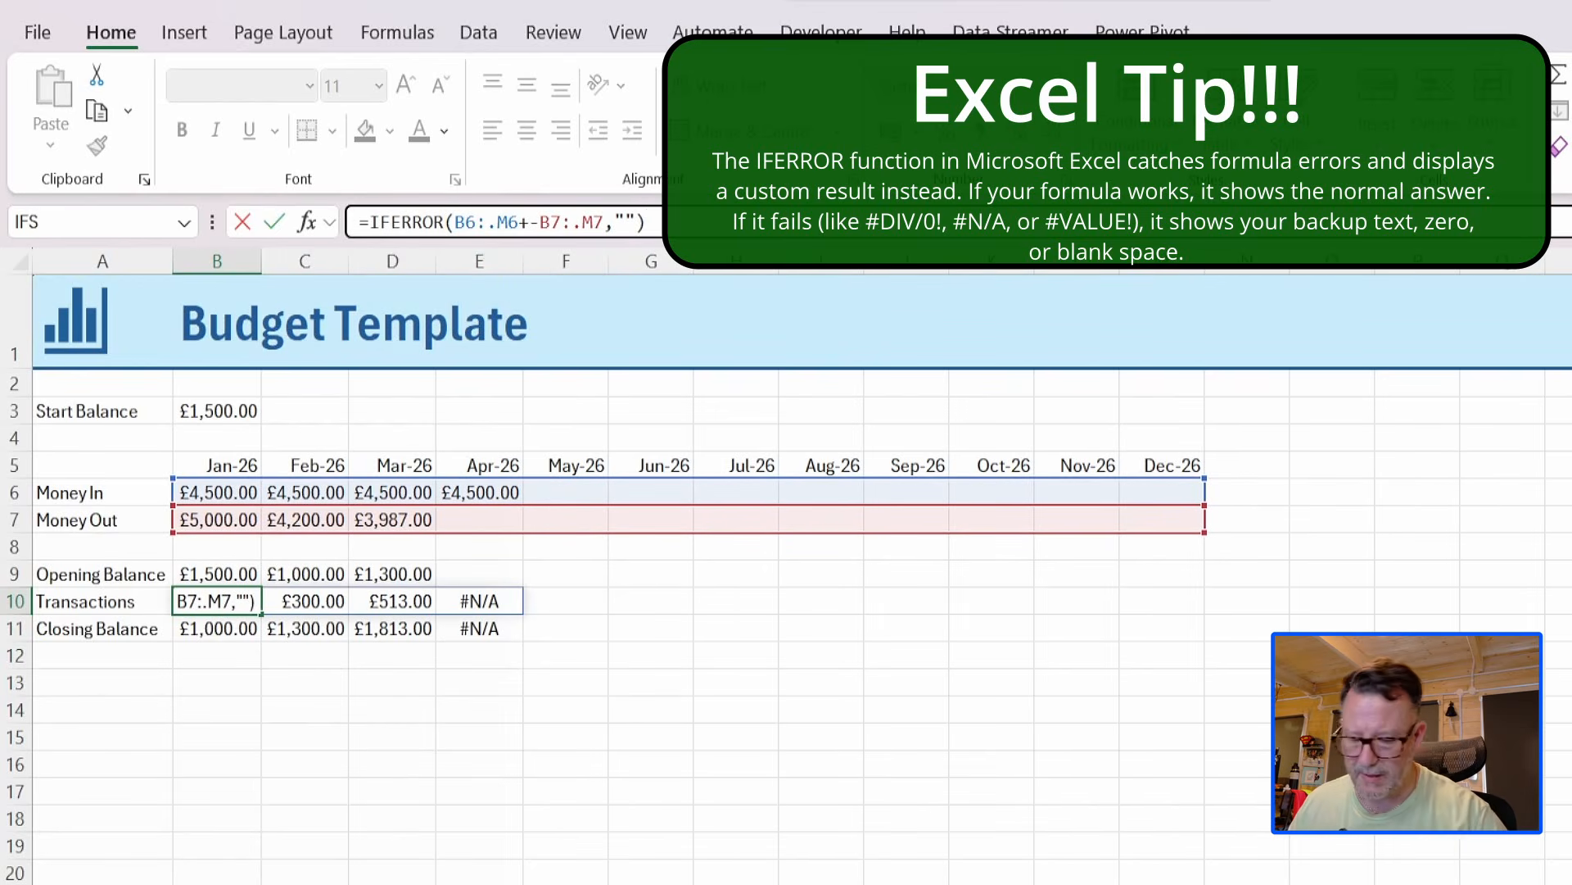
key("Return")
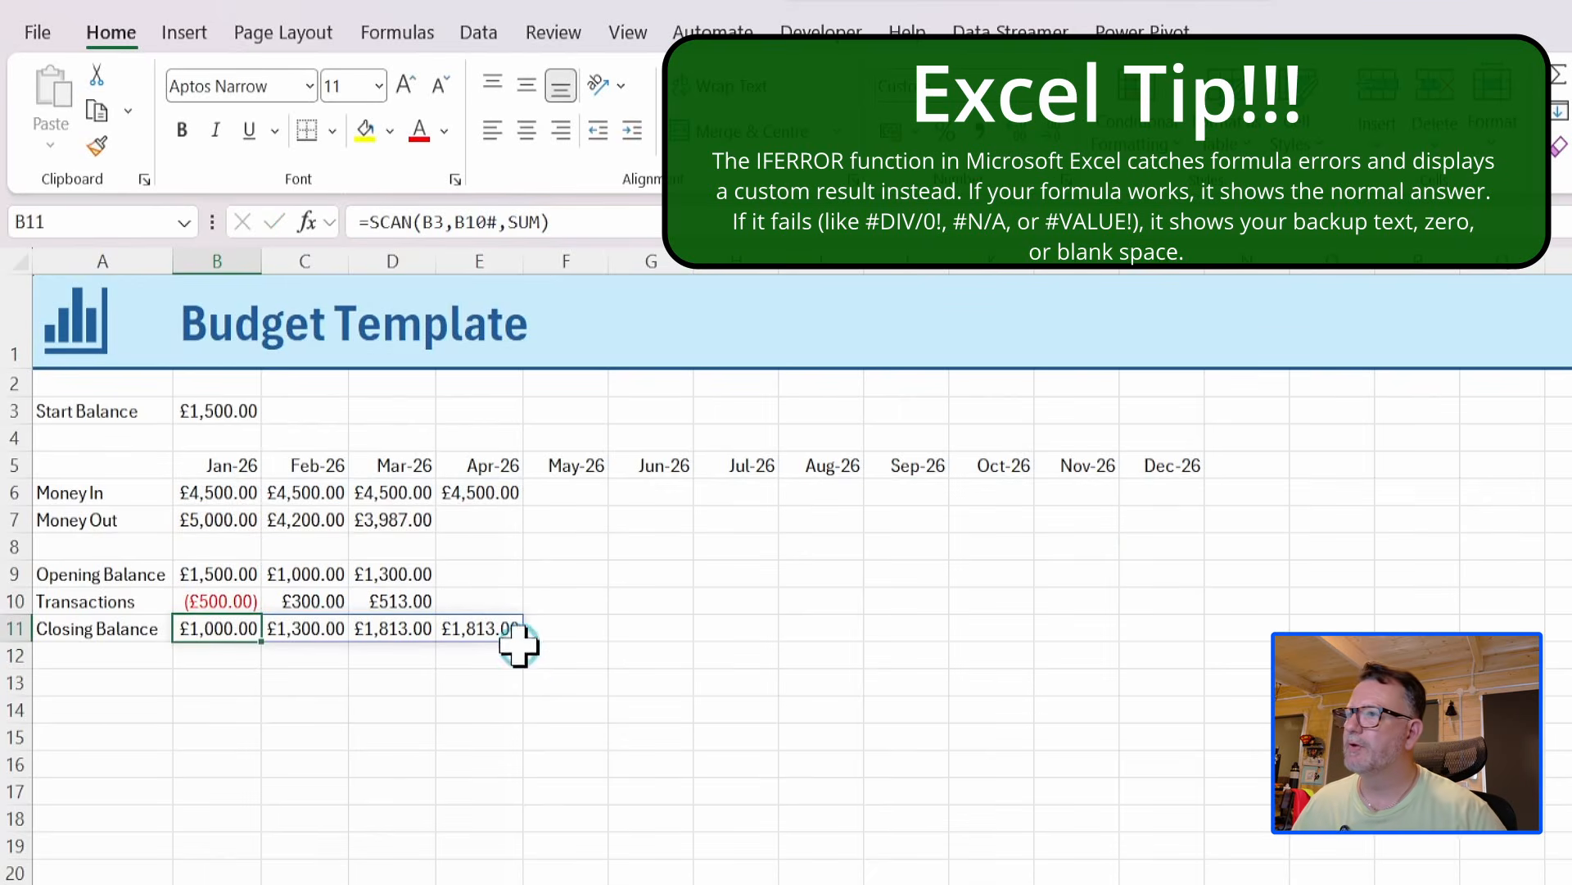
Enter 5200 as the April 2026 Money Out amount in cell E7.
left_click(481, 520)
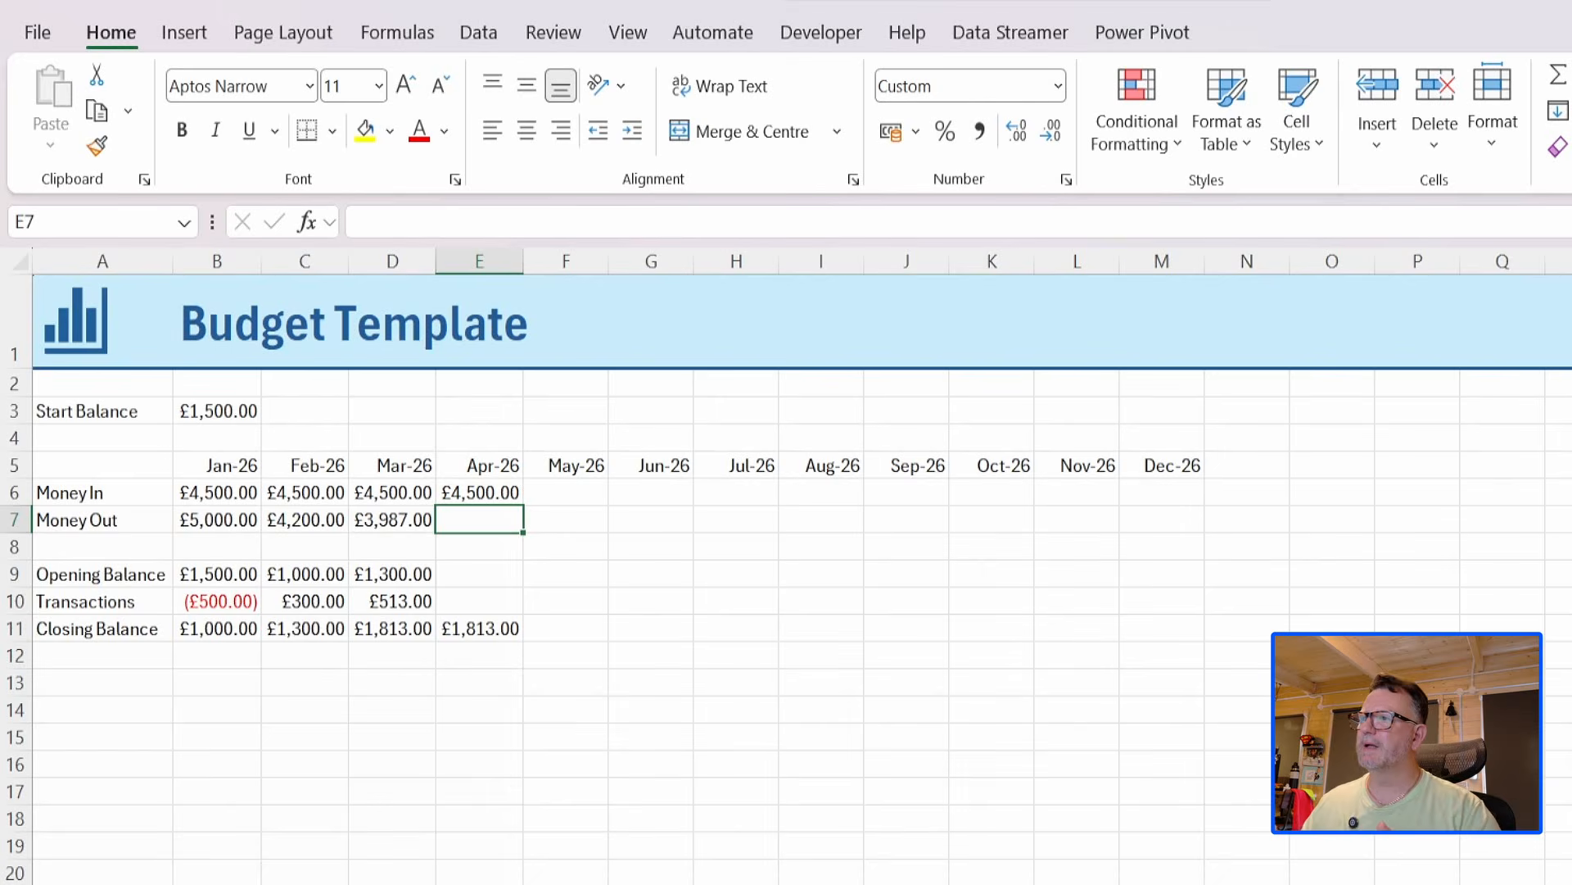
type("5200")
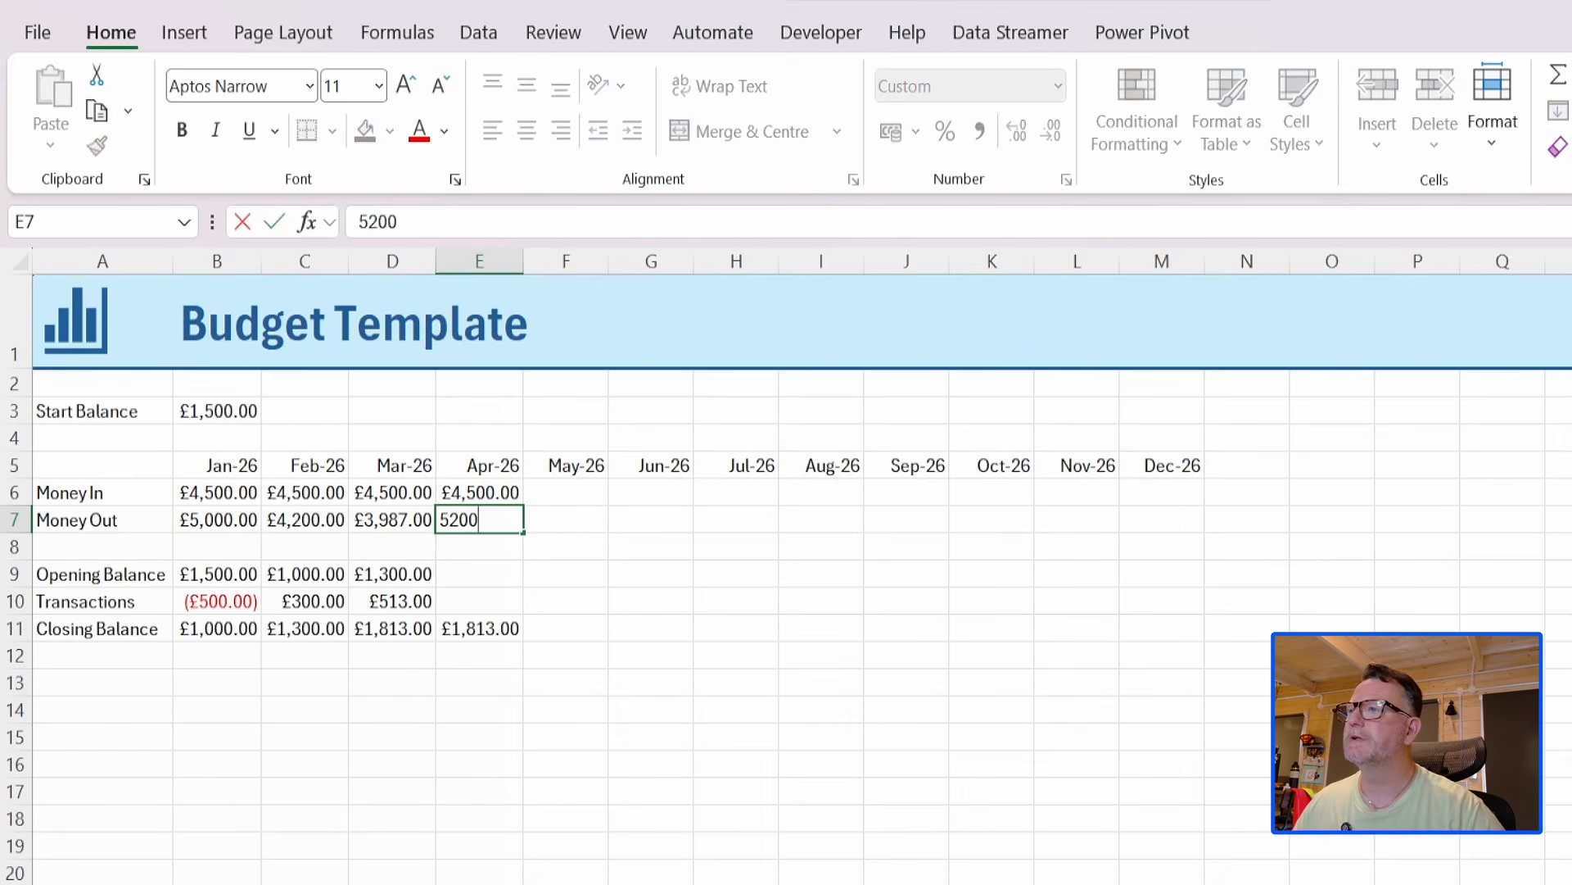
key("Tab")
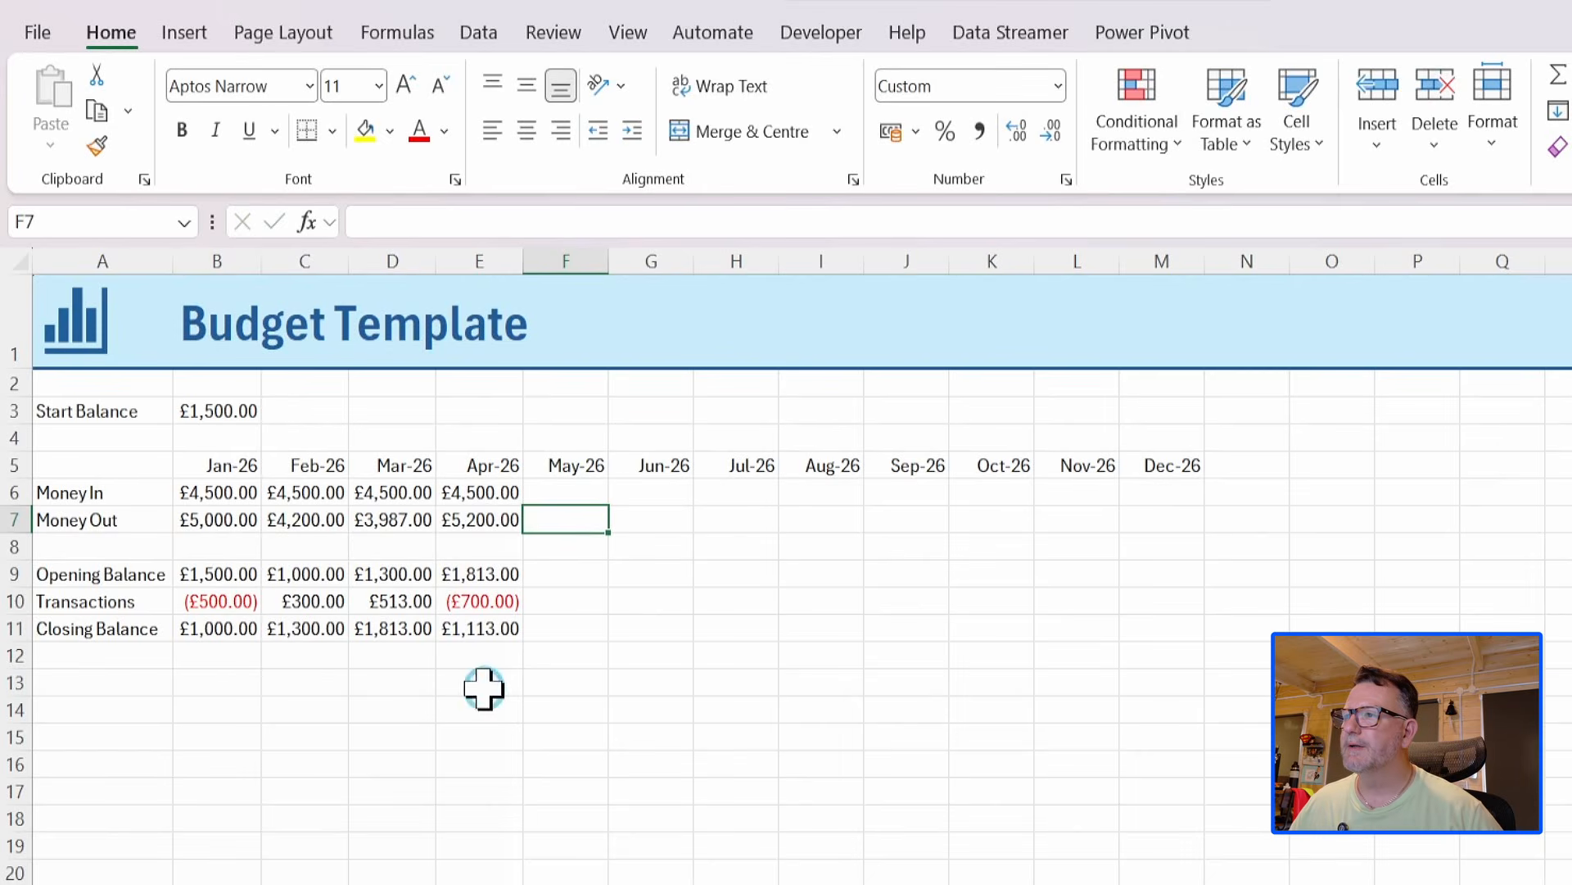
Enter the May 2026 figures: 4500 for Money In in F6 and 4200 for Money Out in F7.
left_click(557, 485)
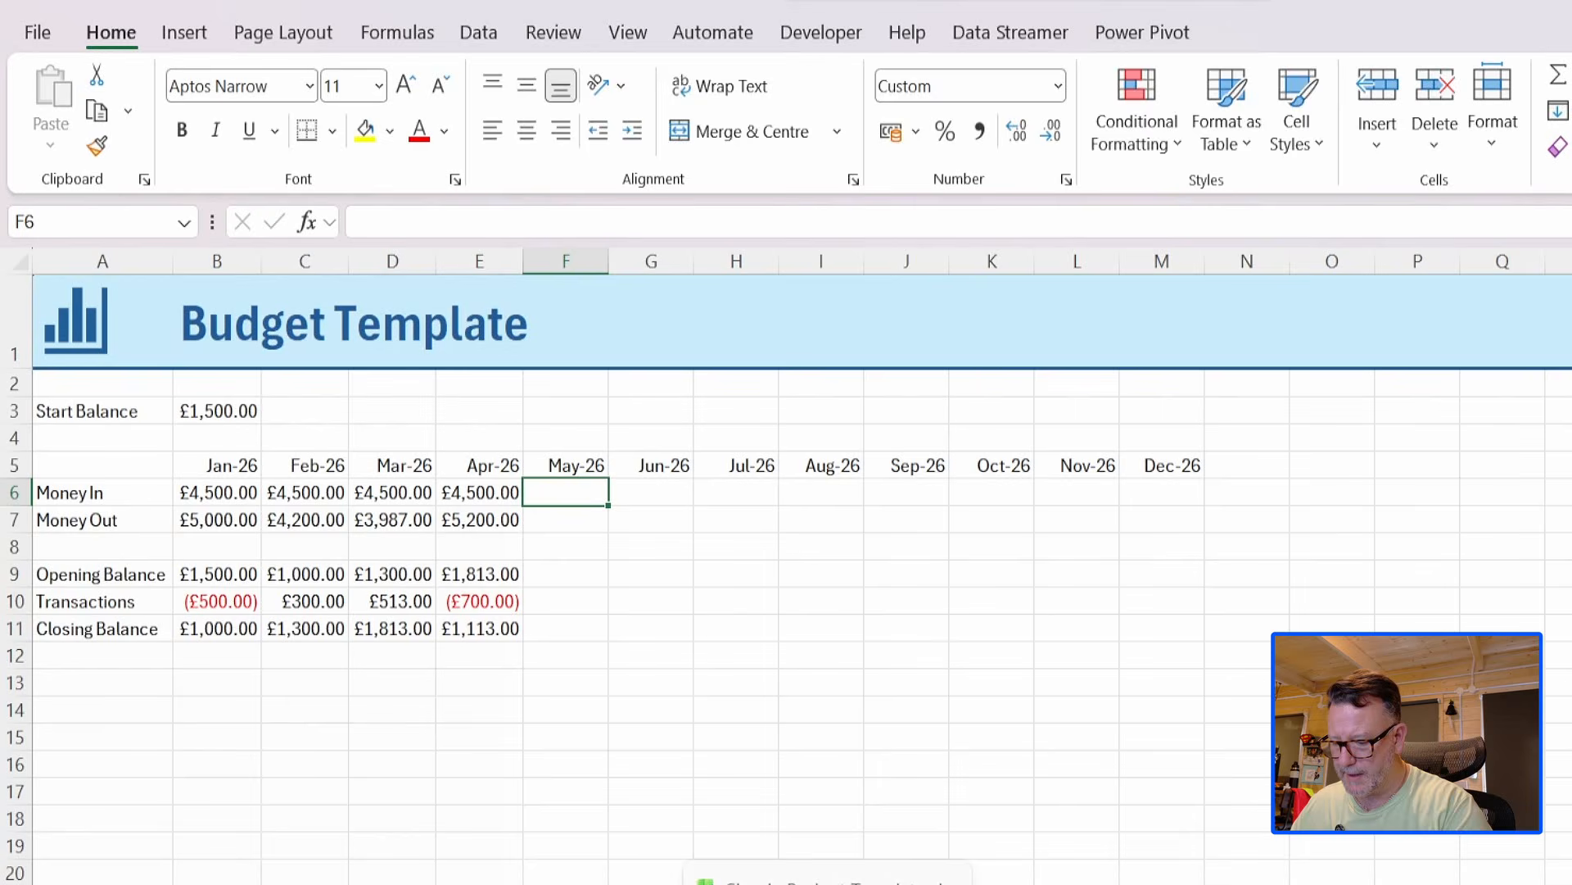
type("4500")
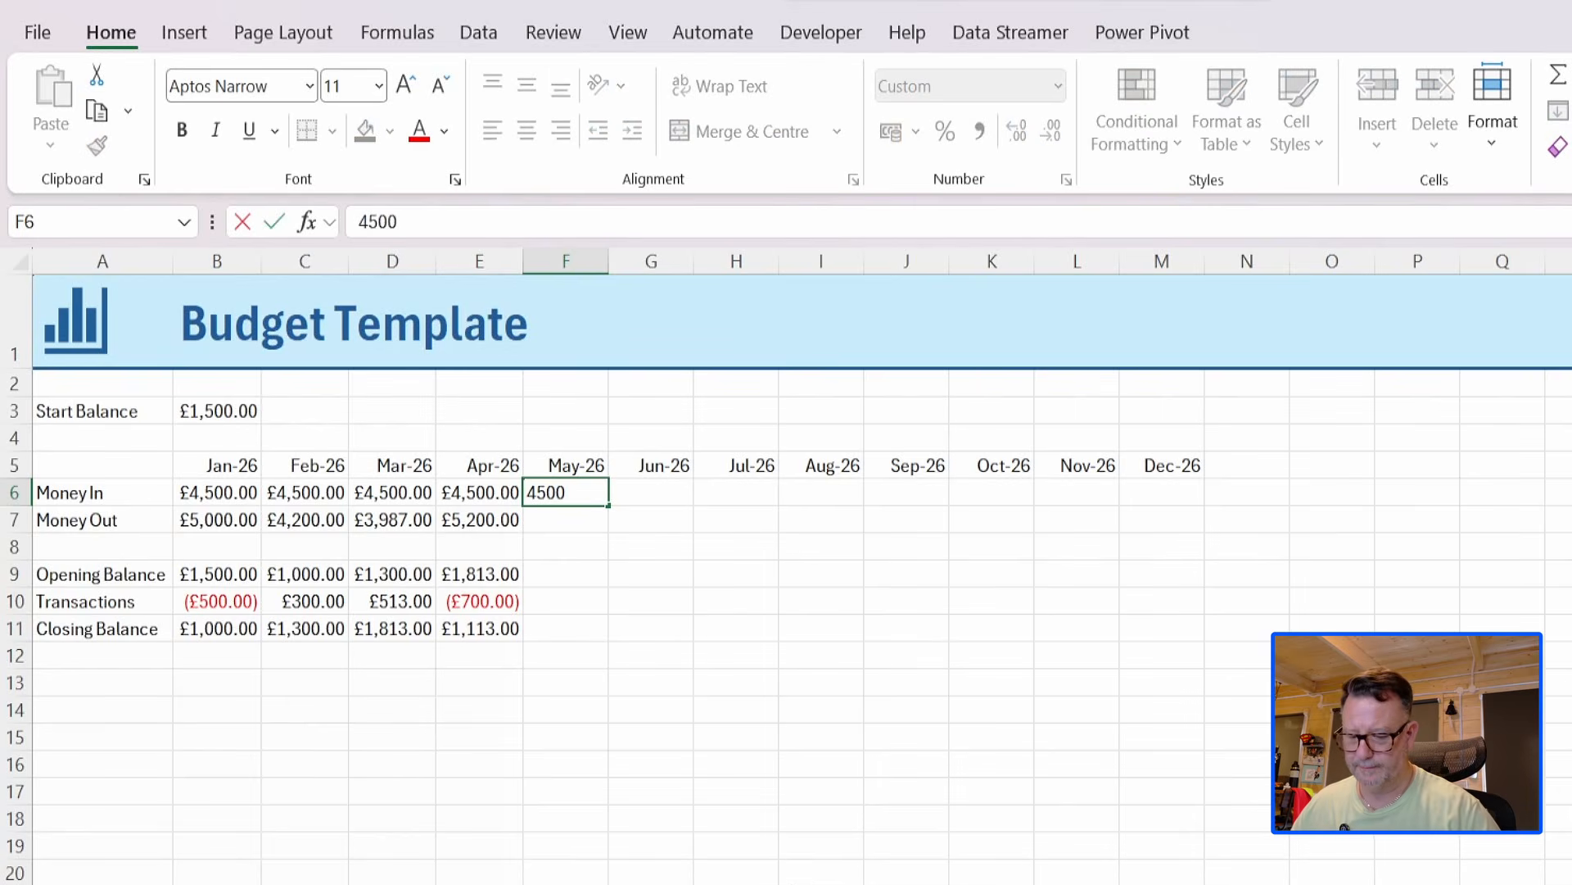
key("Return")
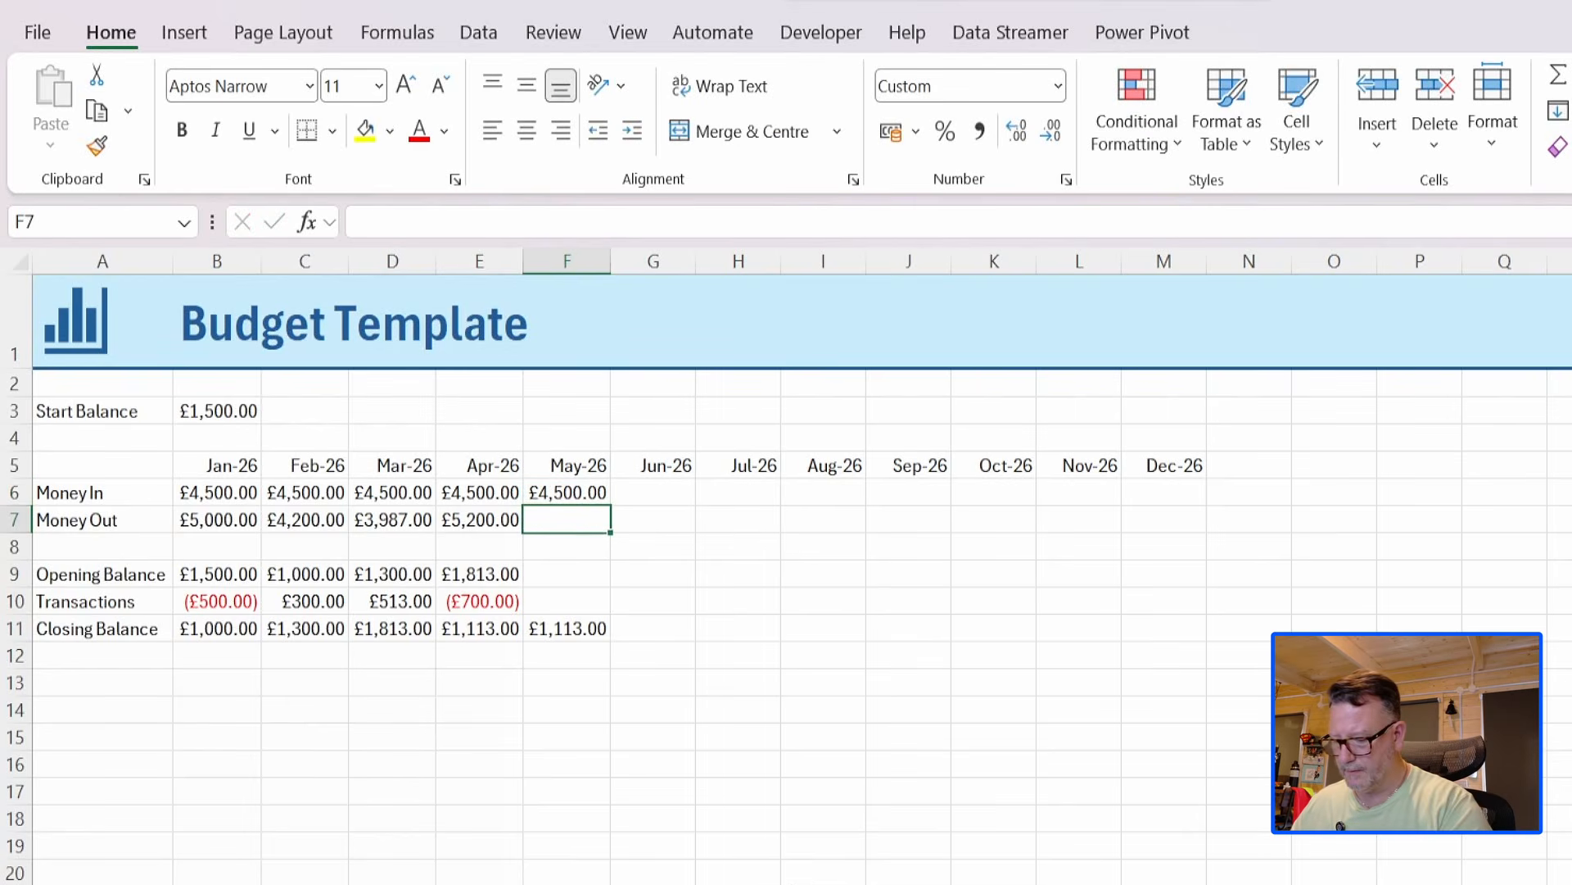
type("4200")
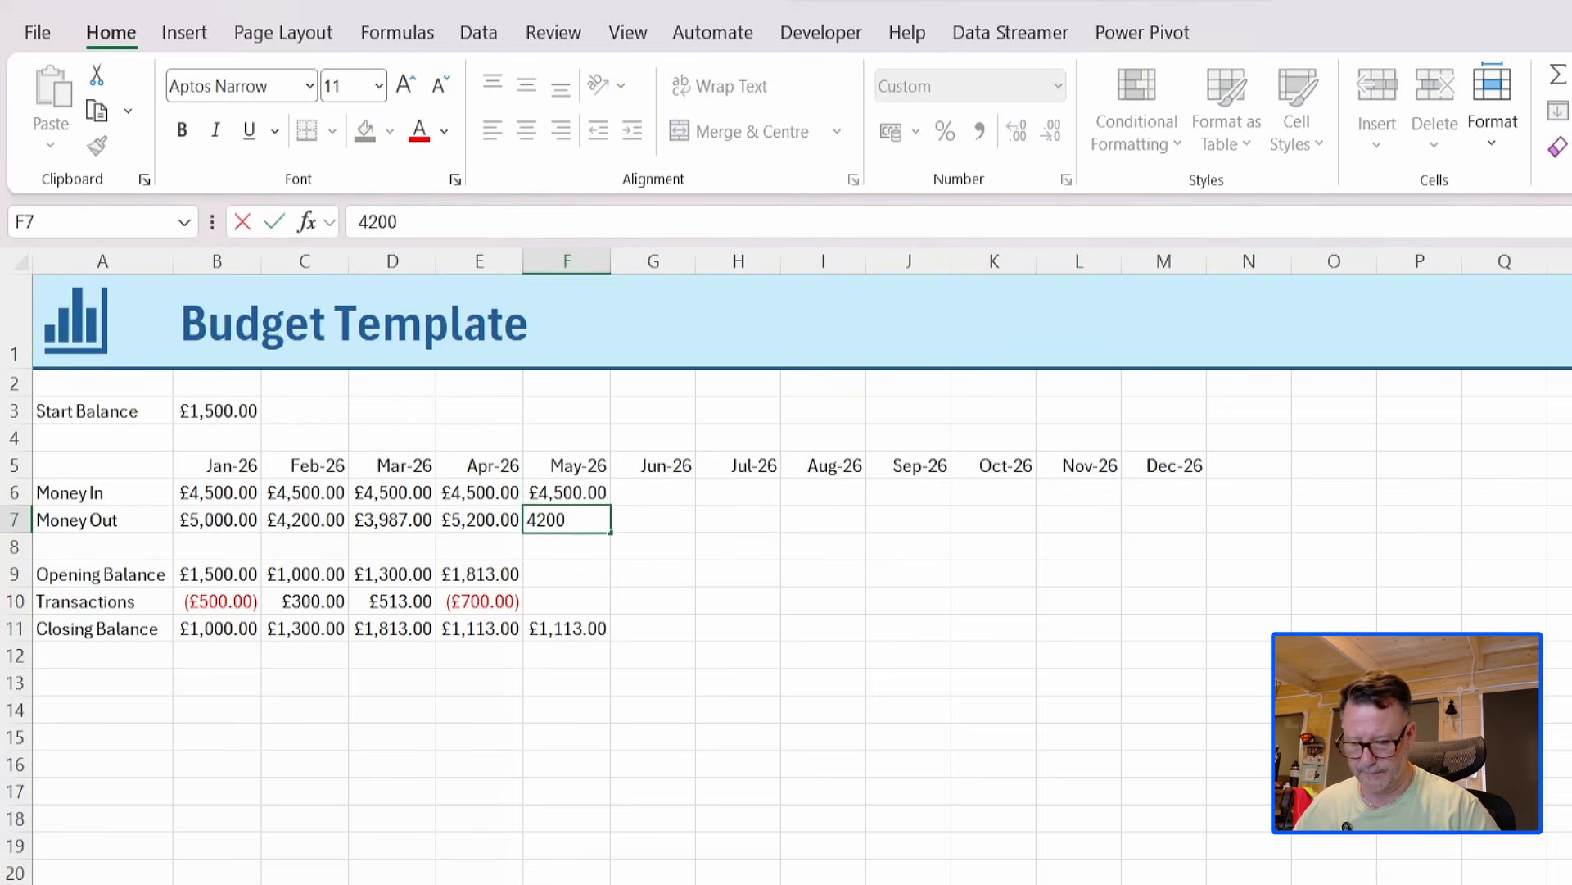
key("Return")
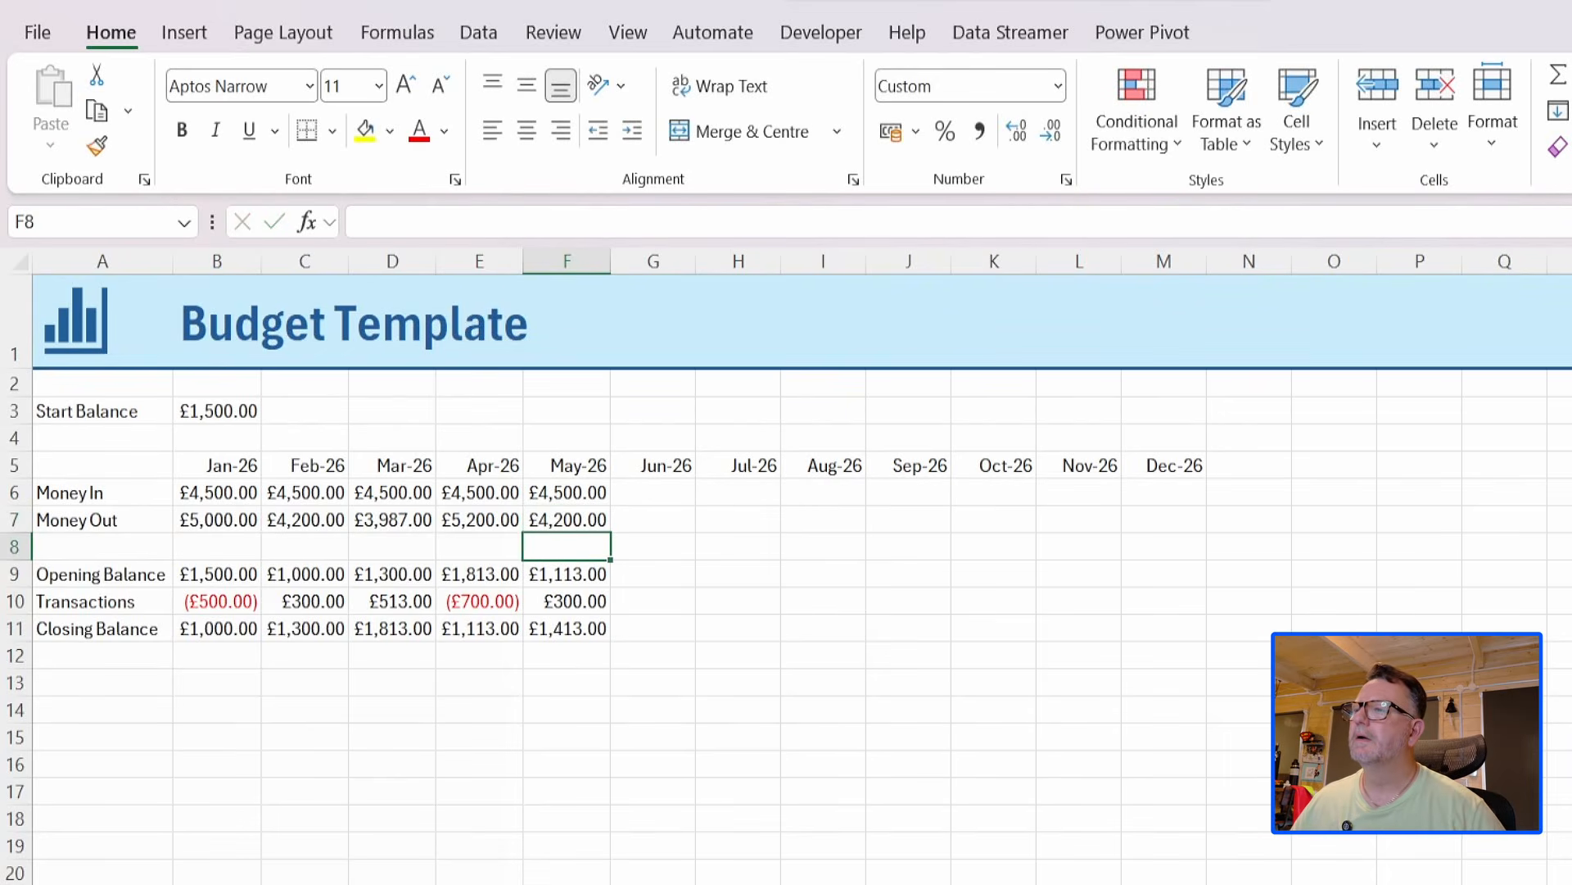